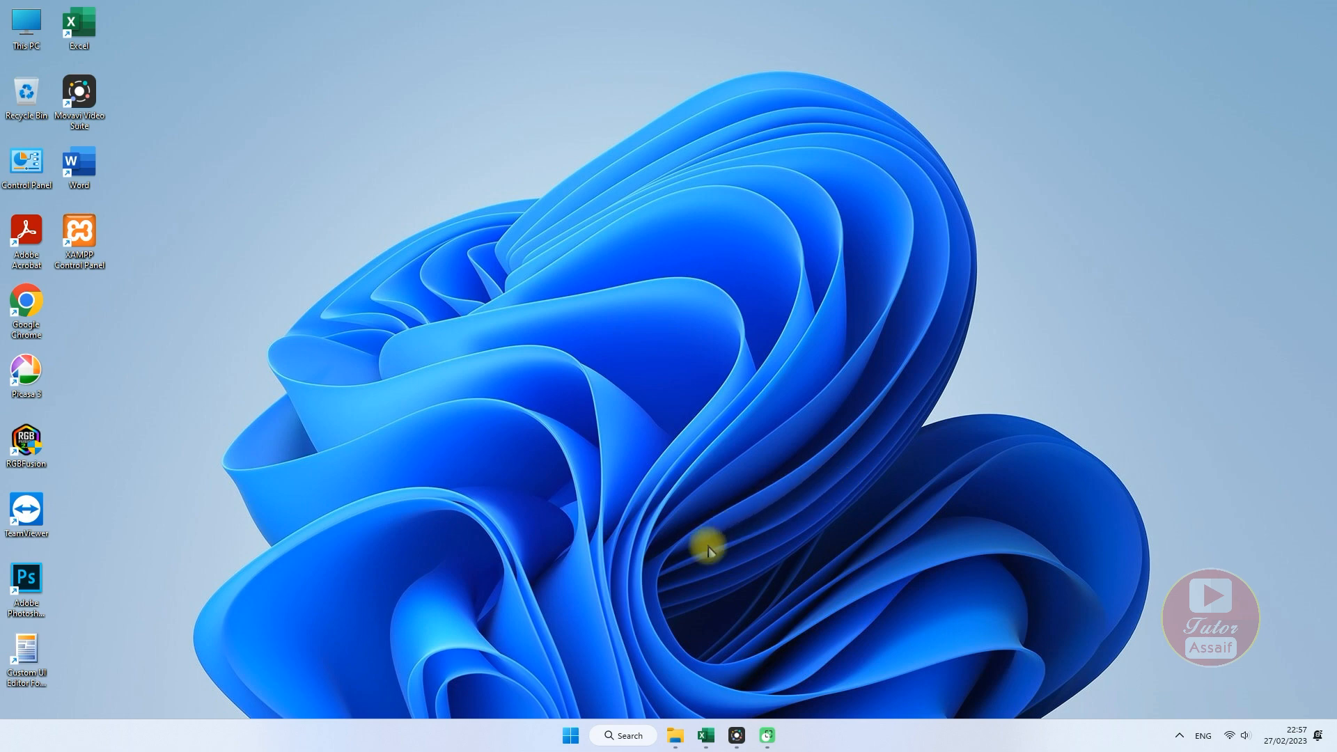
# - Switch to the Excel workbook, look at the Cara-2 sheet, and return to cell A4 on the Cara-1 sheet
pyautogui.click(708, 739)
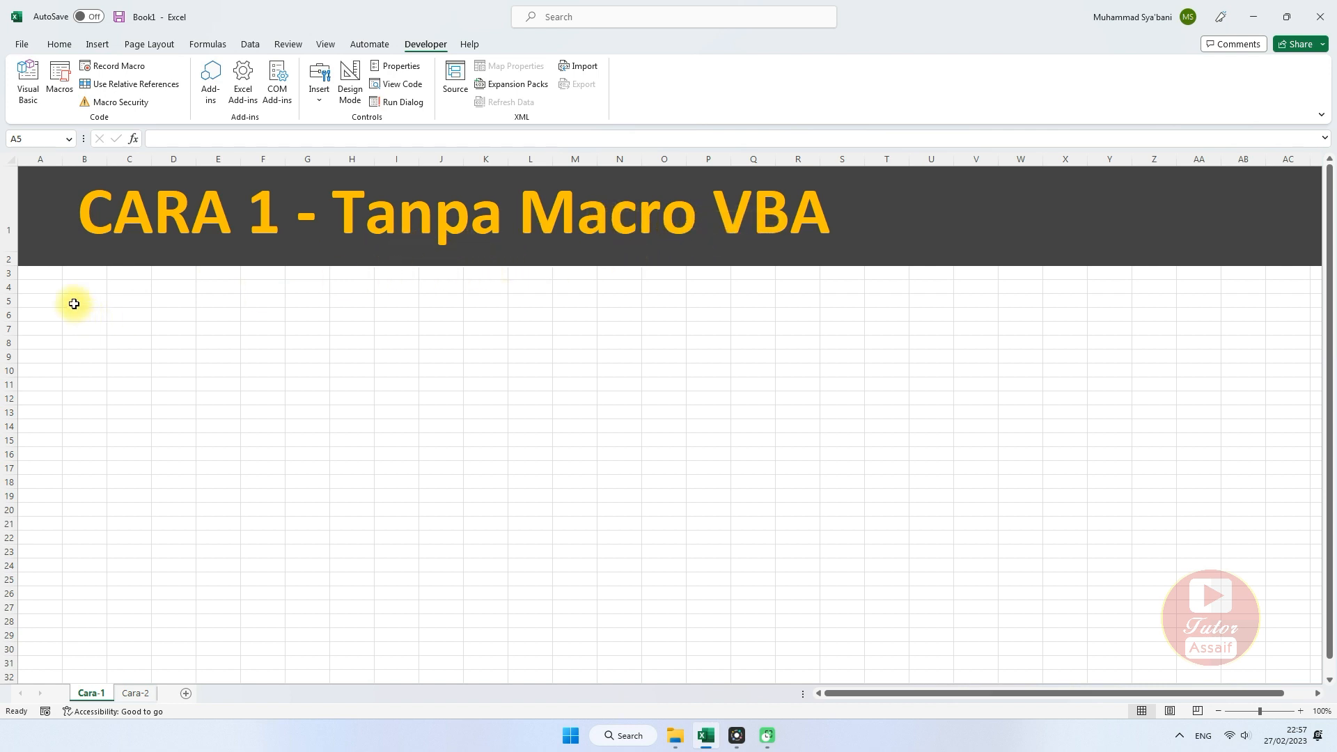
pyautogui.click(135, 693)
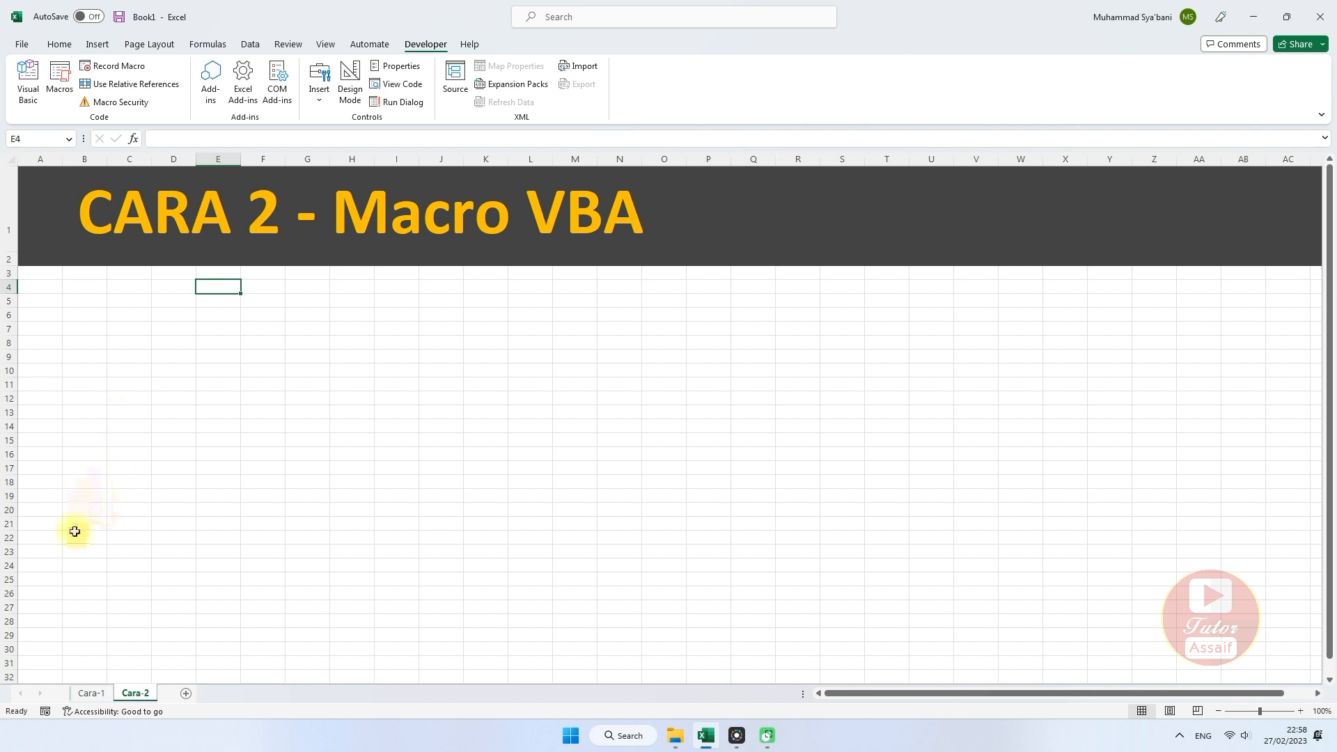
pyautogui.click(91, 693)
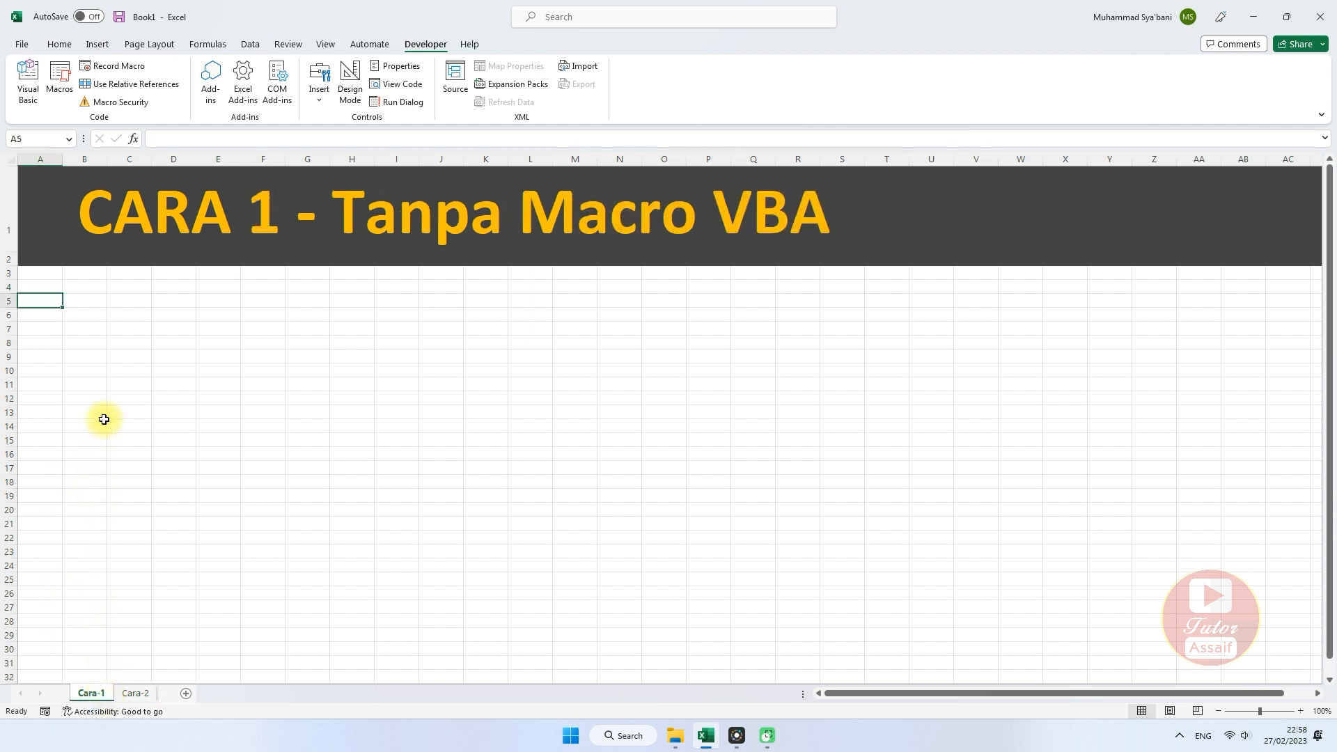
pyautogui.click(40, 284)
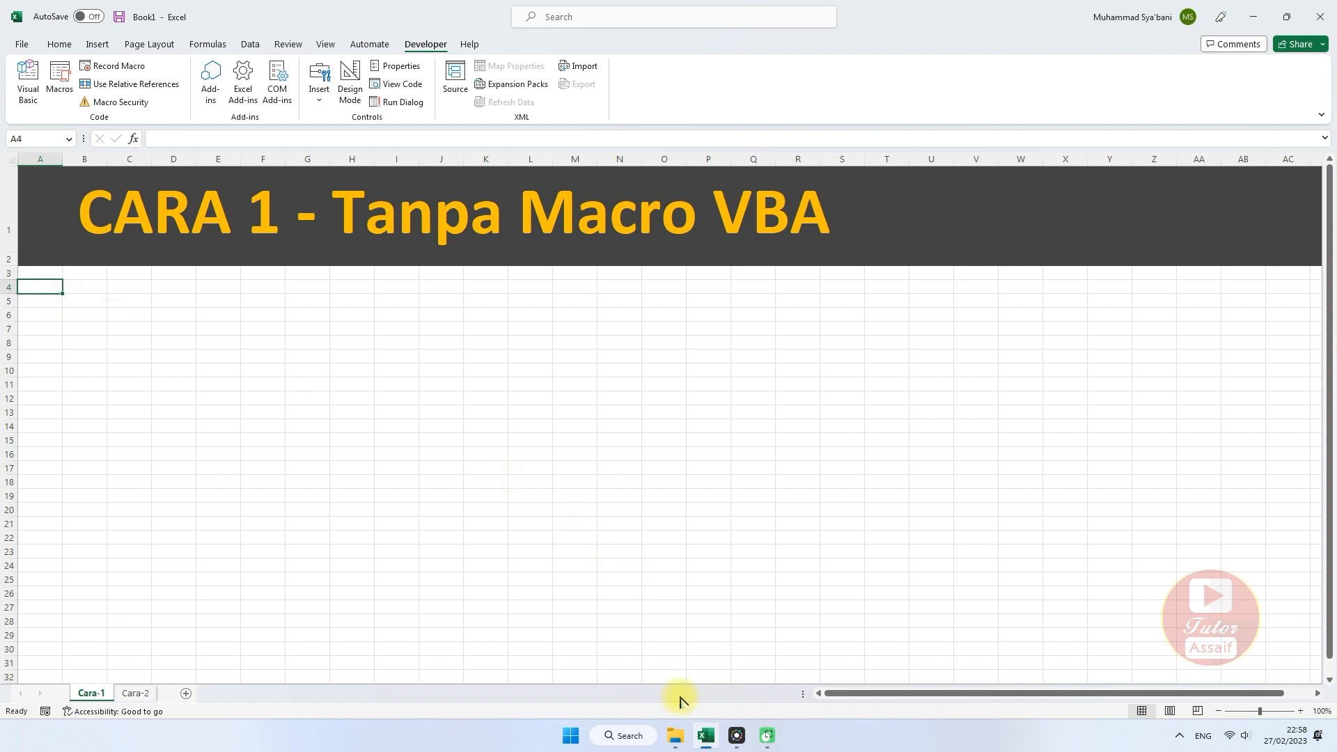
# - Switch to File Explorer and examine the files and full folder path of the Uji Coba folder
pyautogui.click(676, 736)
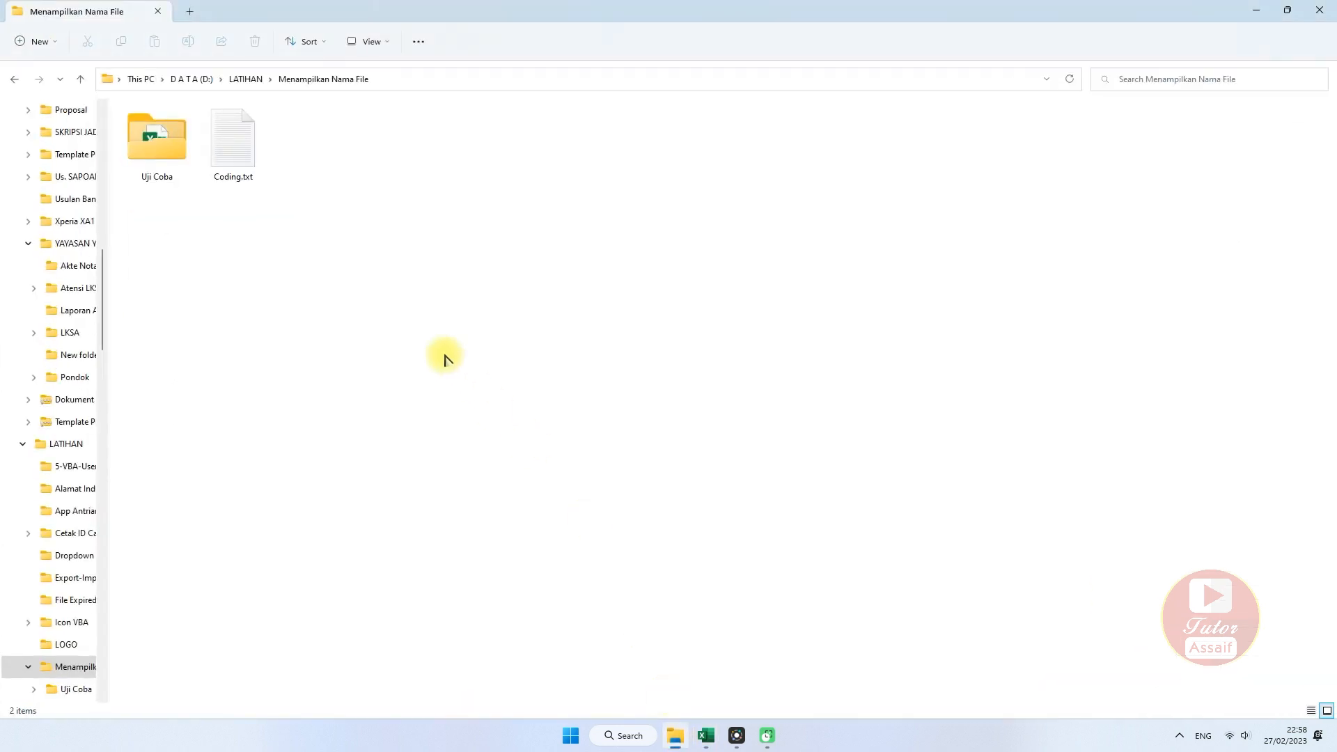
pyautogui.doubleClick(156, 172)
pyautogui.scroll(-10, 770, 260)
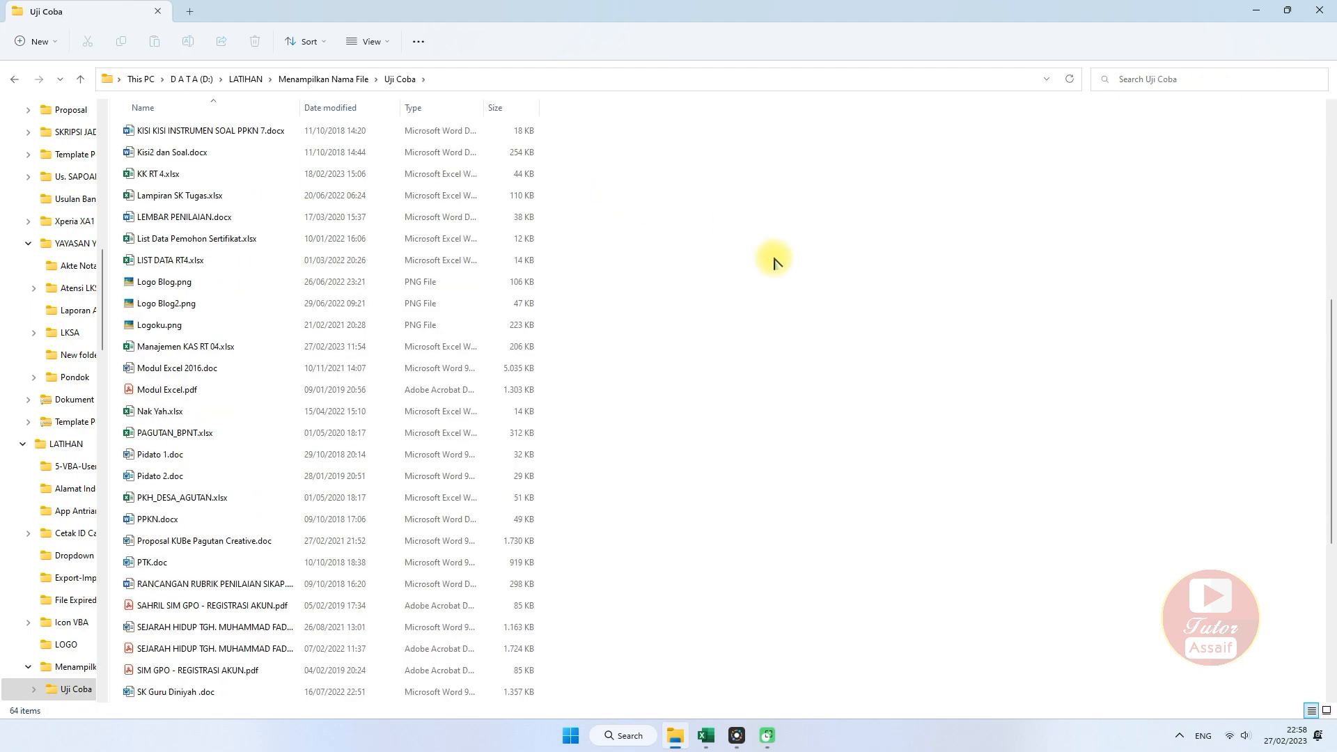
pyautogui.scroll(-5, 773, 261)
pyautogui.moveTo(1329, 480); pyautogui.dragTo(1332, 146)
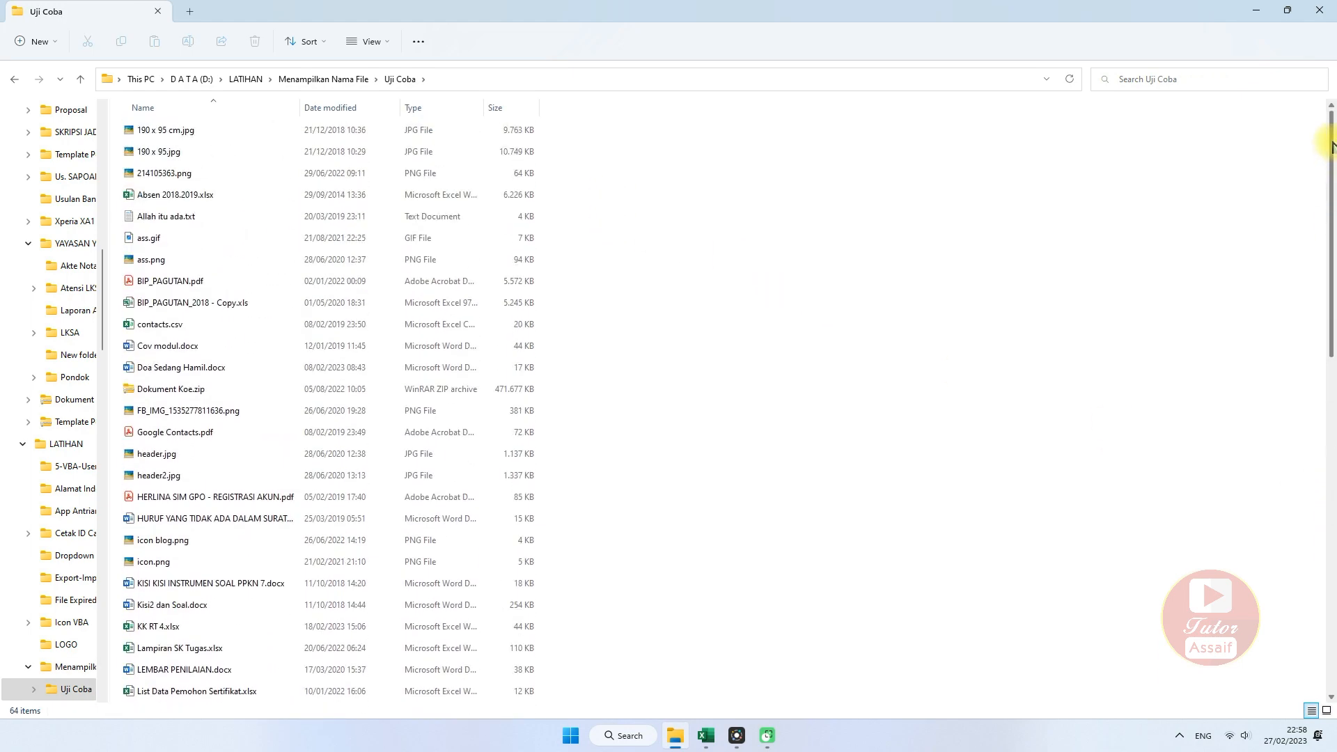
pyautogui.click(471, 85)
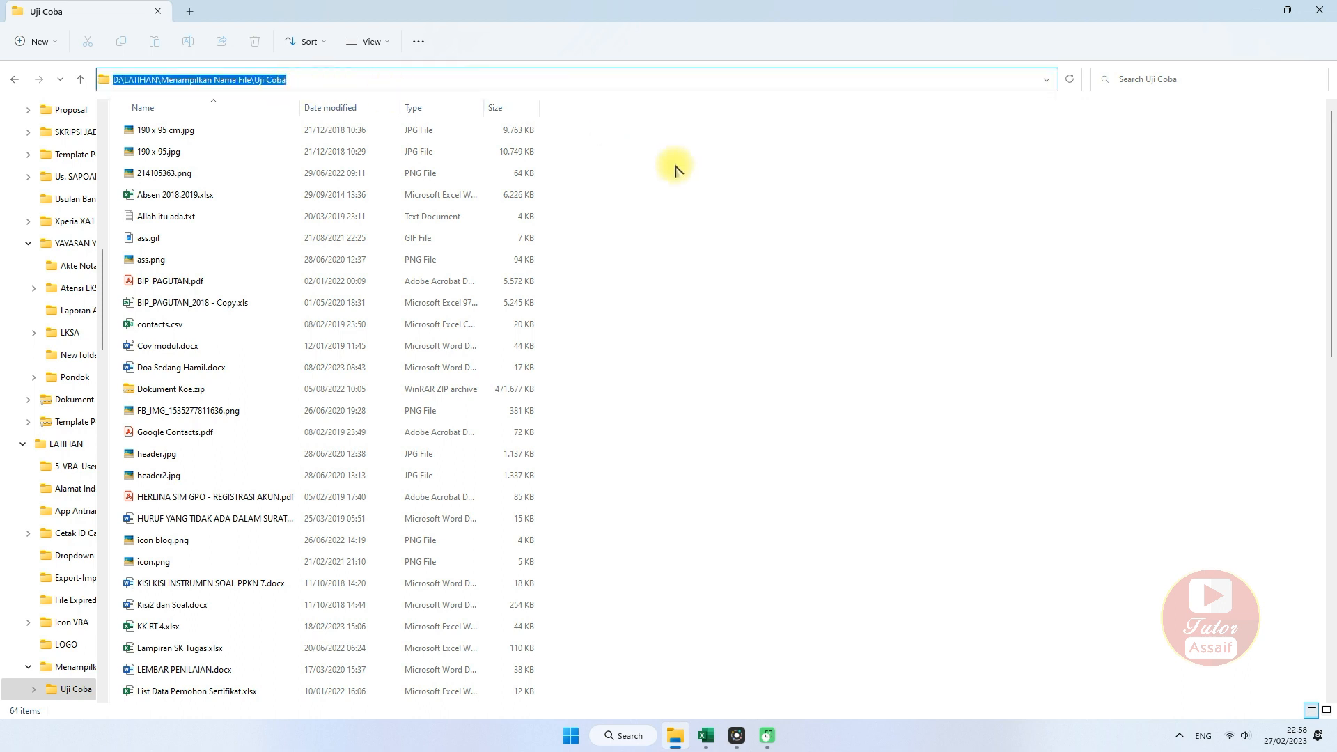
pyautogui.click(704, 175)
# - Return to the Menampilkan Nama File folder and copy the path of the Uji Coba folder
pyautogui.click(319, 78)
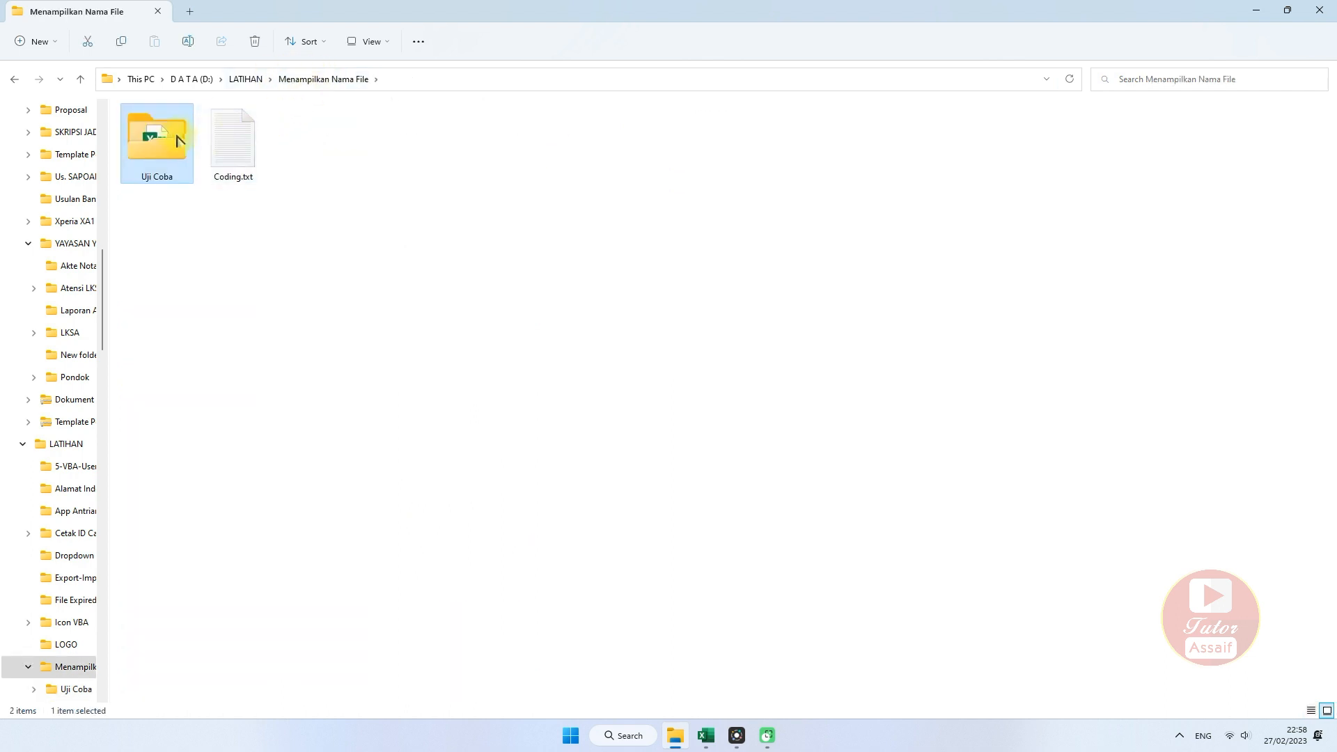
pyautogui.moveTo(179, 141)
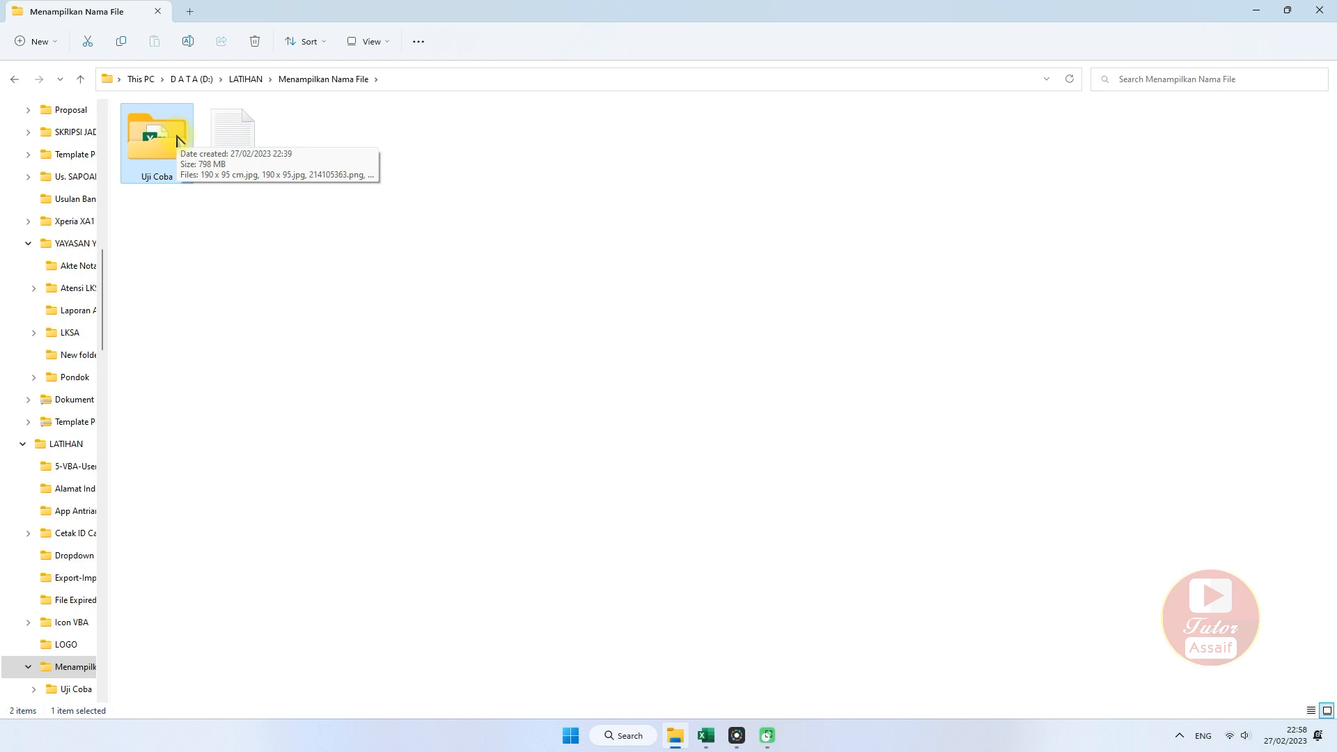
pyautogui.rightClick(178, 138)
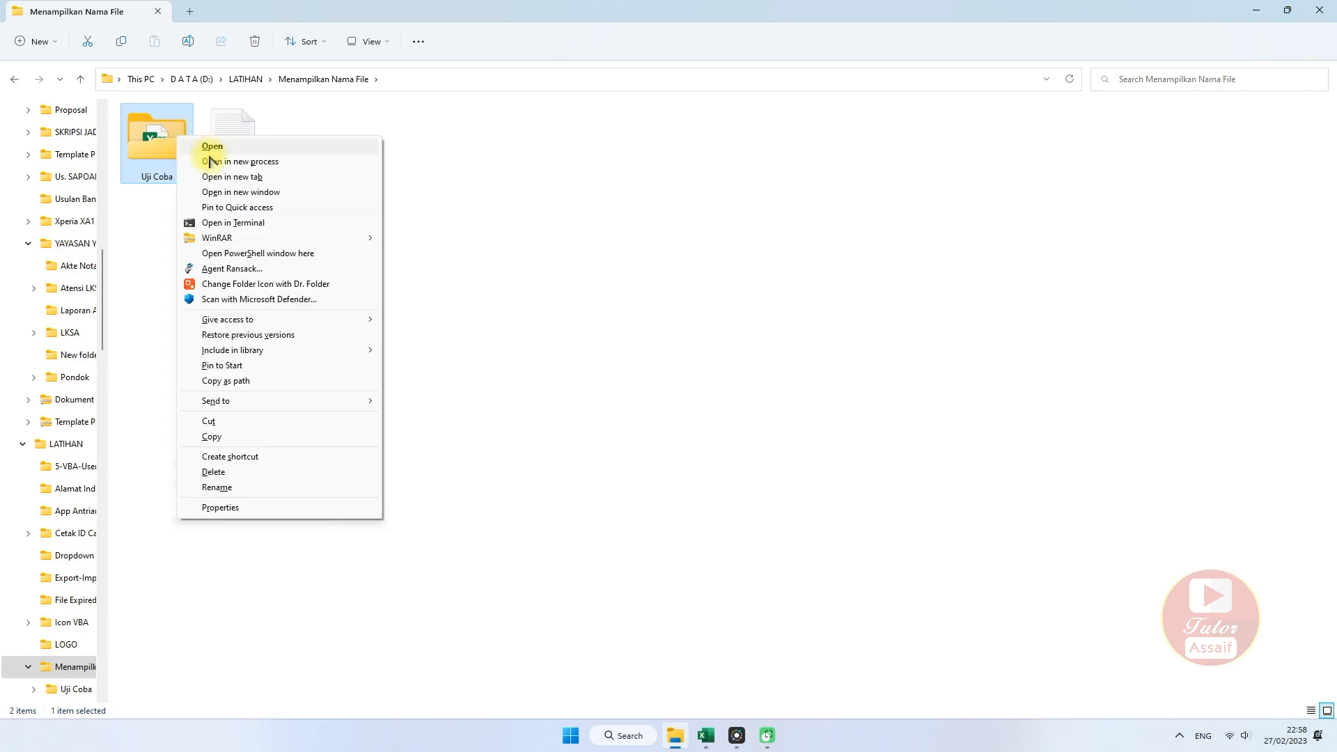
pyautogui.click(245, 383)
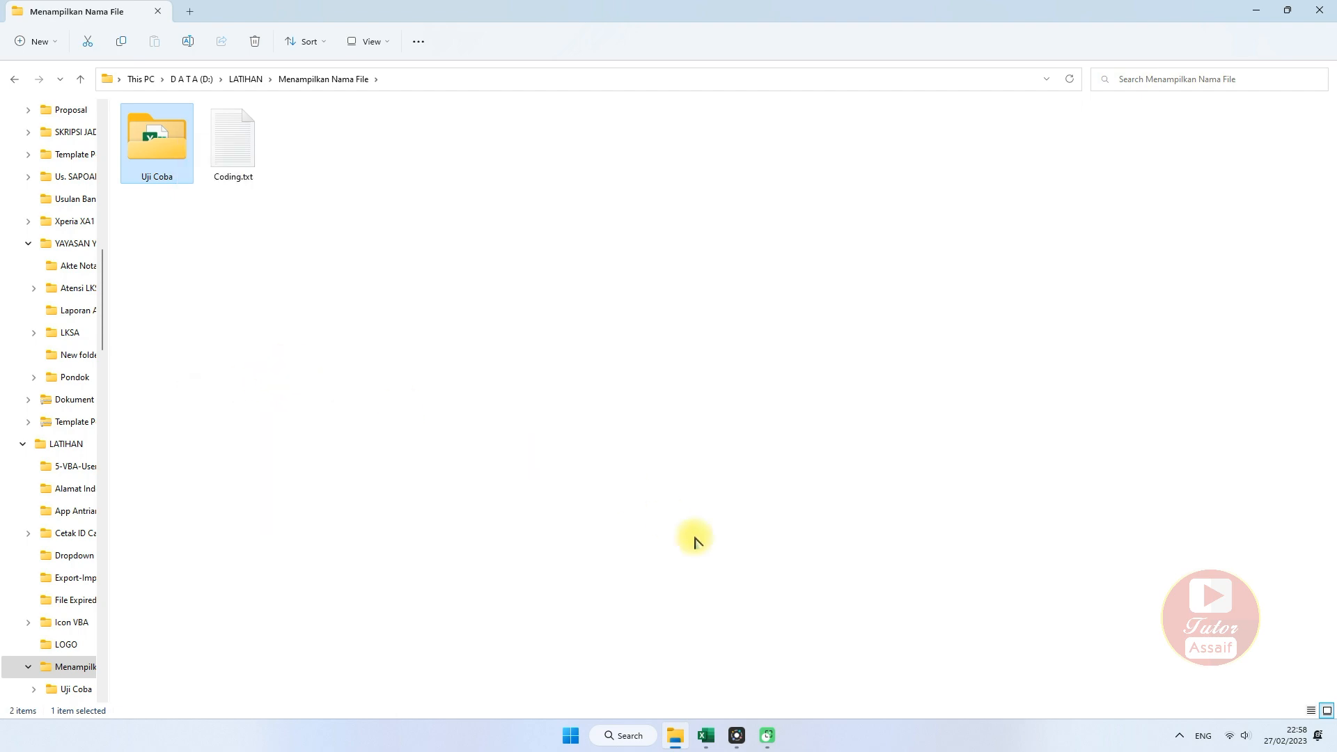
# - Switch to Excel and enter the copied path in cell A4 without quotation marks, as D:\LATIHAN\Menampilkan Nama File\Uji Coba\*
pyautogui.click(706, 736)
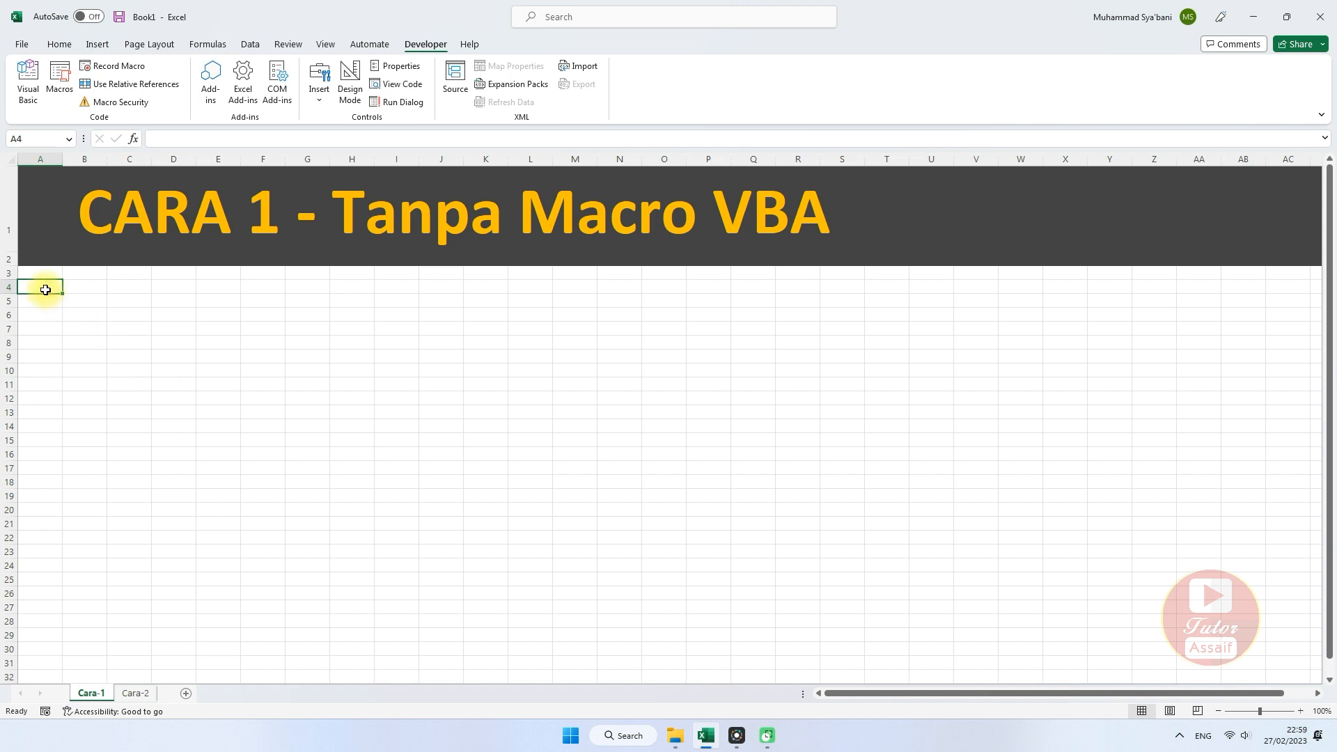
pyautogui.click(158, 140)
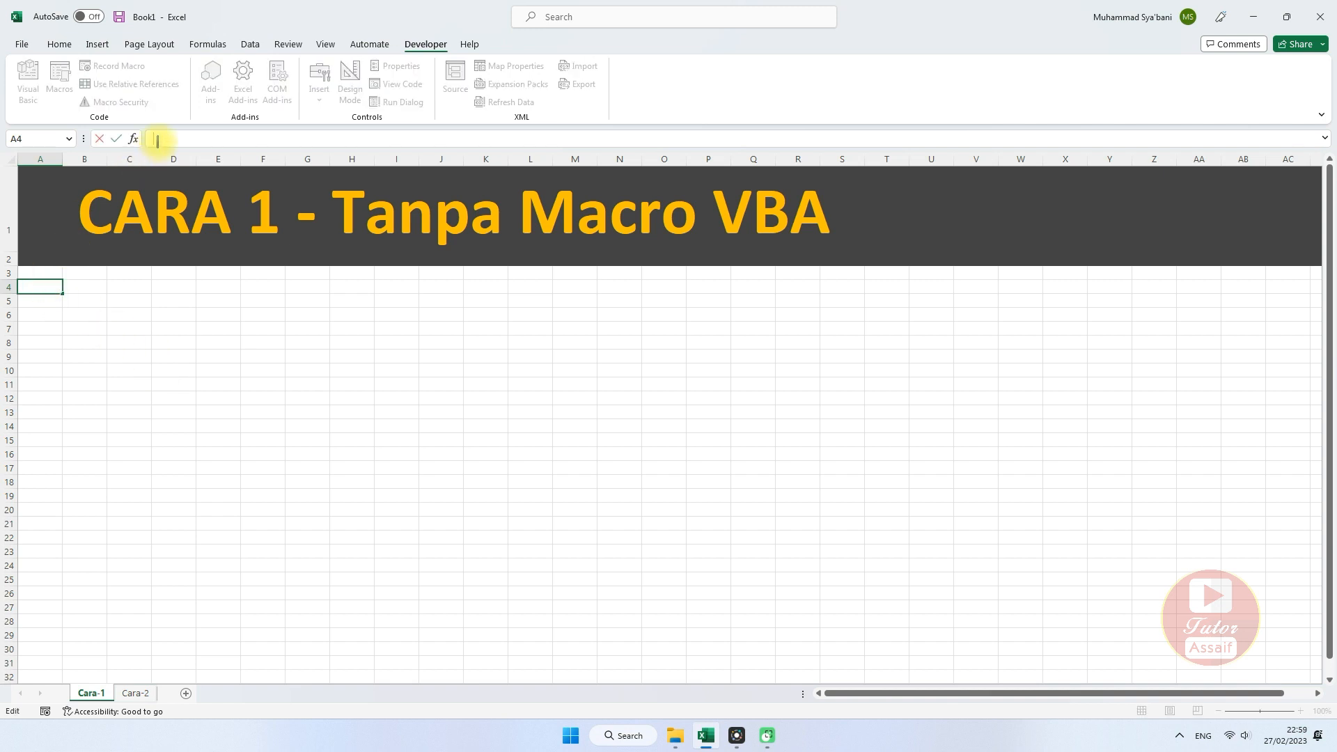
pyautogui.hotkey('ctrl', 'v')
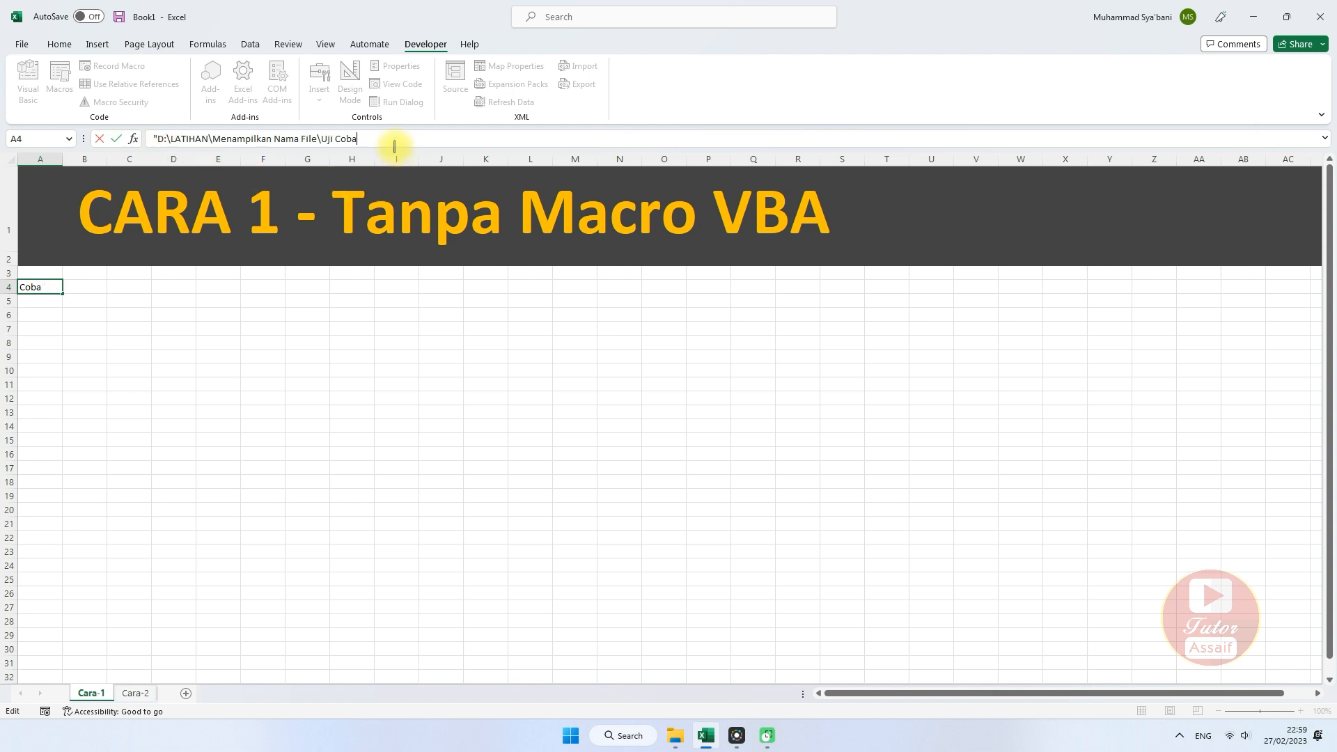
pyautogui.click(155, 138)
pyautogui.click(158, 138)
pyautogui.press('BackSpace')
pyautogui.click(407, 138)
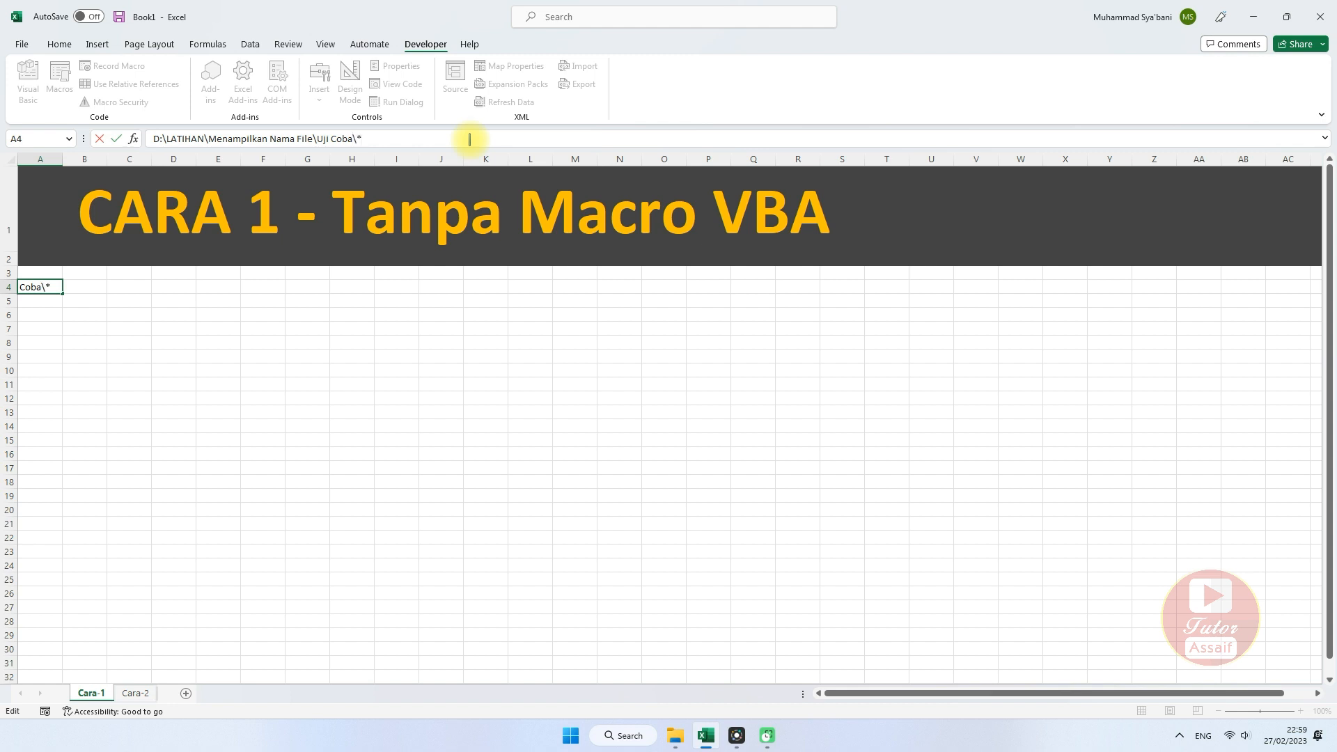
pyautogui.press('Return')
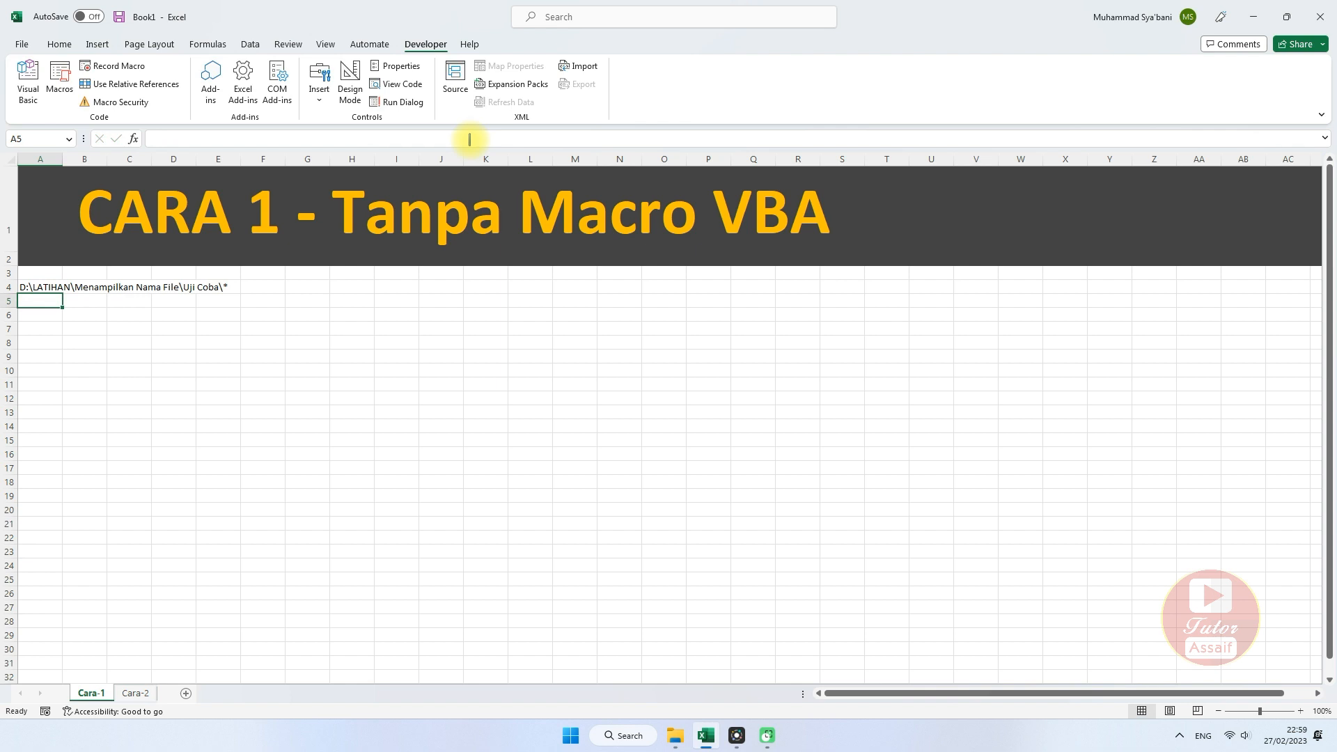
# - Start a new defined name for cell A4 with workbook scope and name it Tampil
pyautogui.click(46, 283)
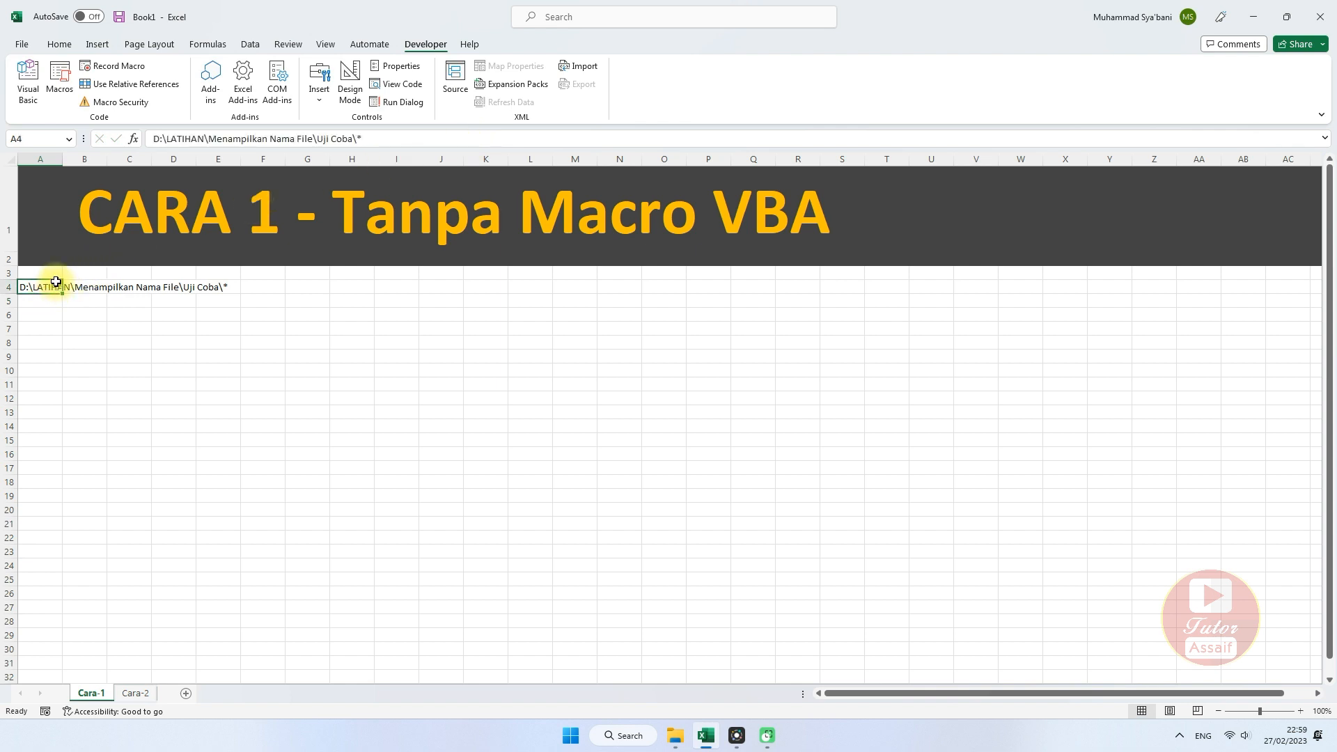
pyautogui.click(211, 49)
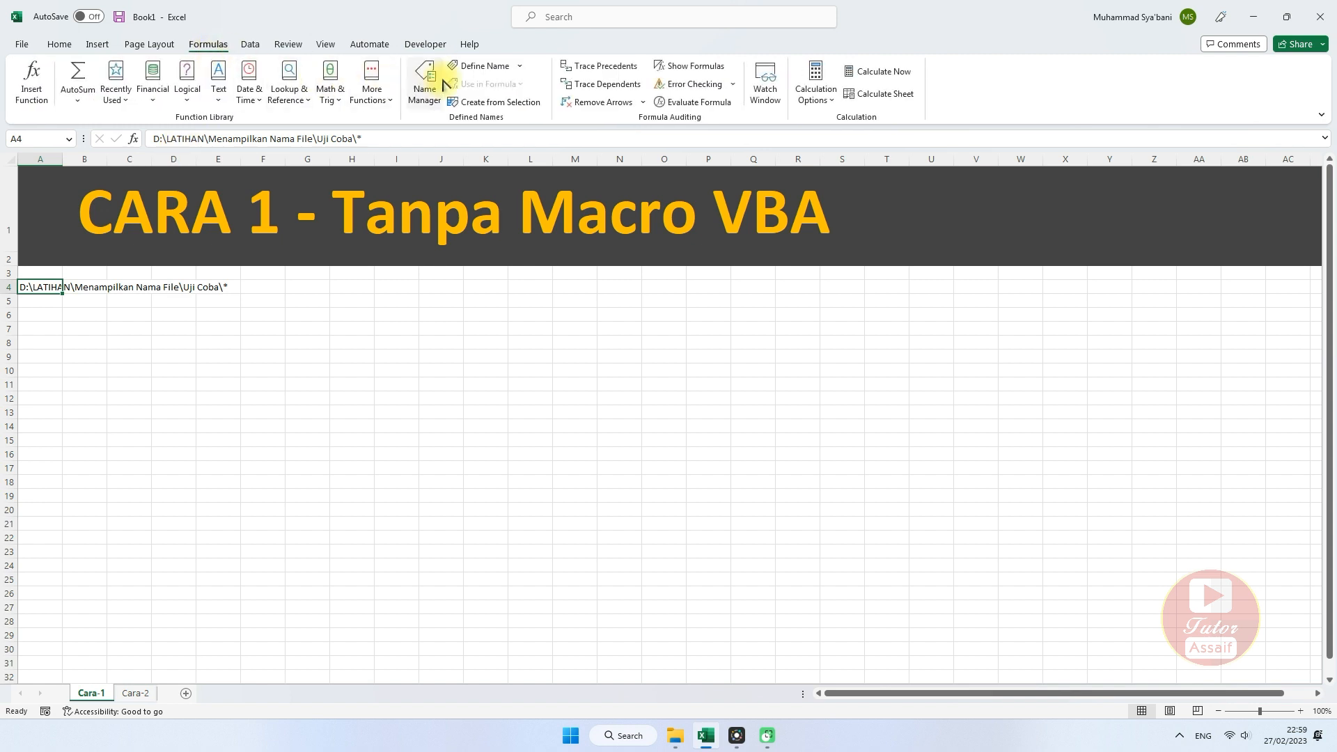
pyautogui.click(488, 68)
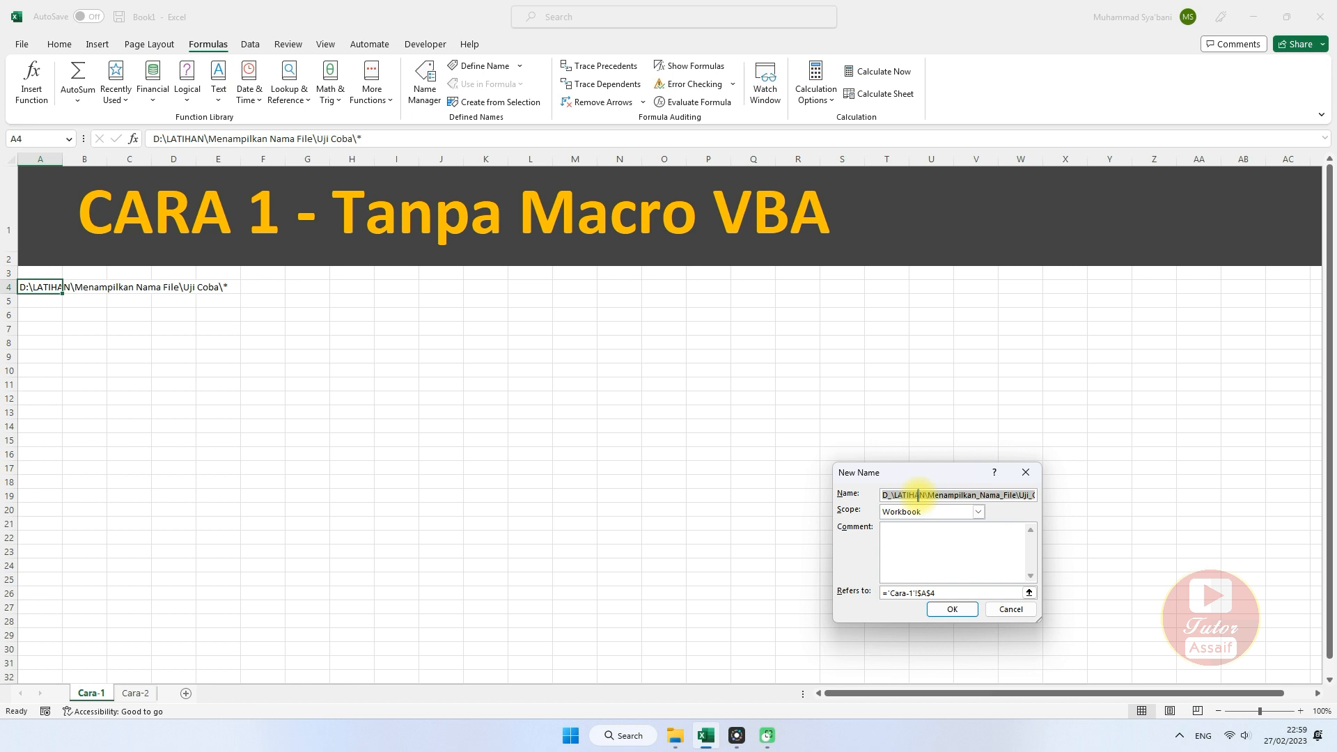
pyautogui.write('Tampil')
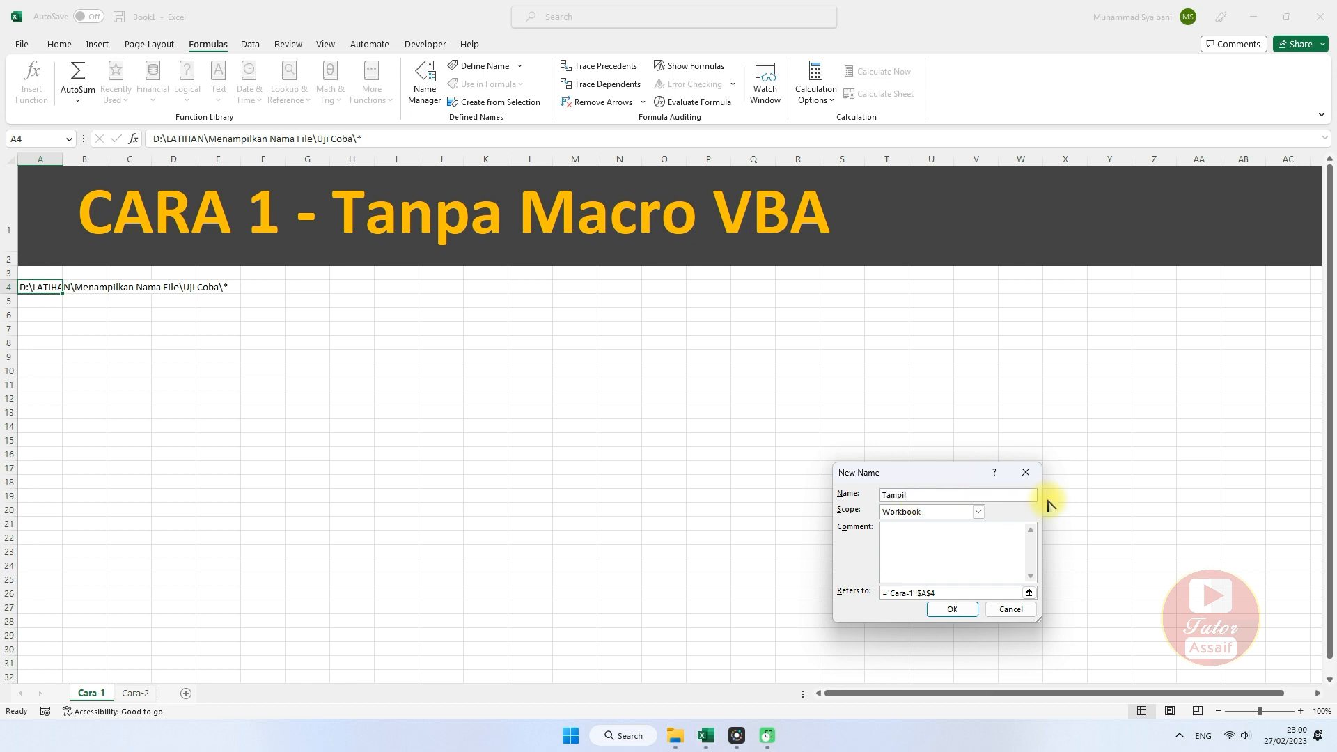
# - Wrap the name's reference to 'Cara-1'!$A$4 in the FILES function and create the name
pyautogui.click(885, 593)
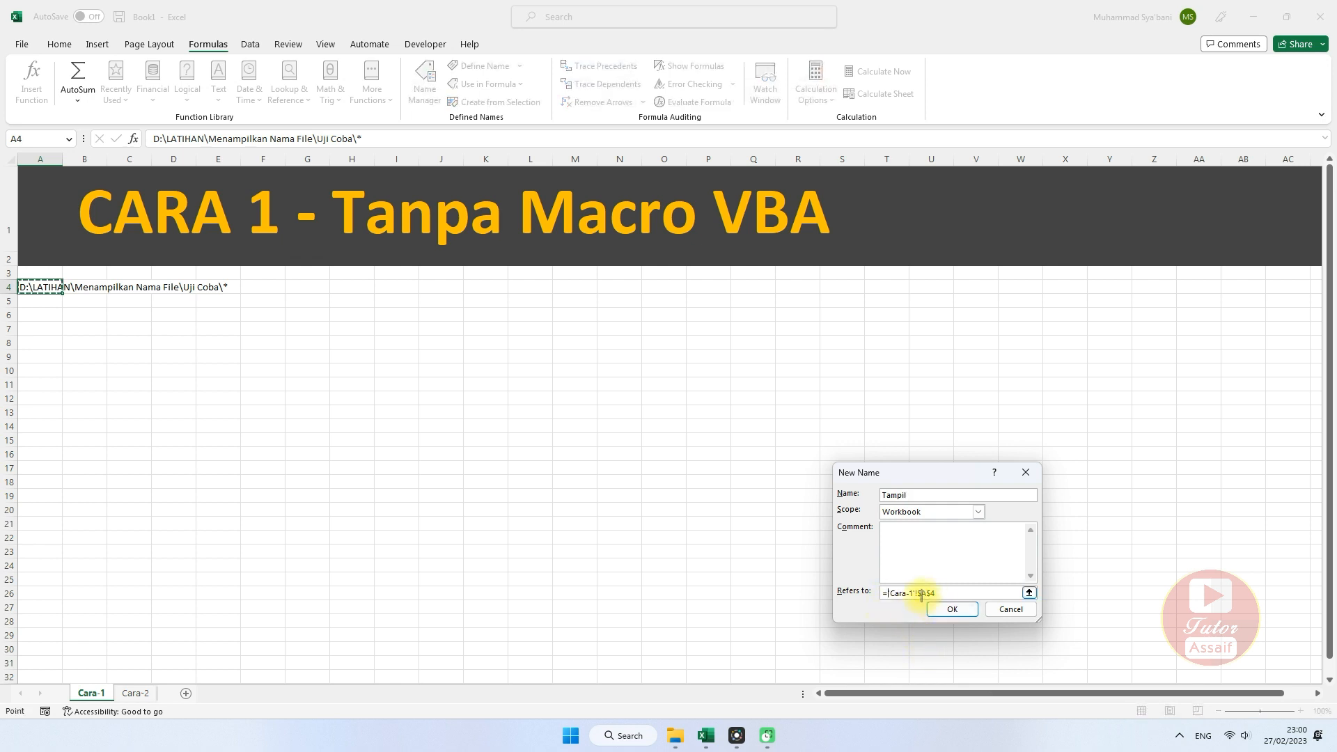
pyautogui.click(914, 593)
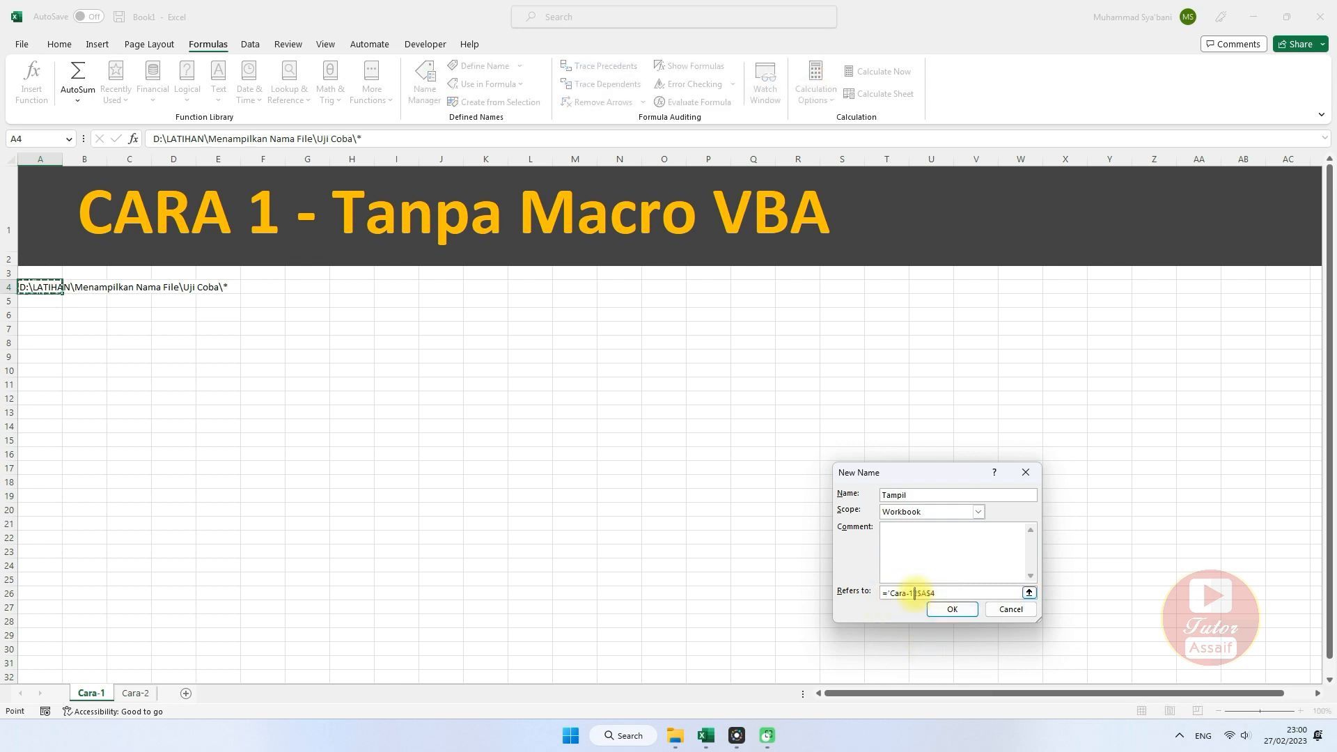
pyautogui.moveTo(941, 593); pyautogui.dragTo(889, 595)
pyautogui.click(889, 596)
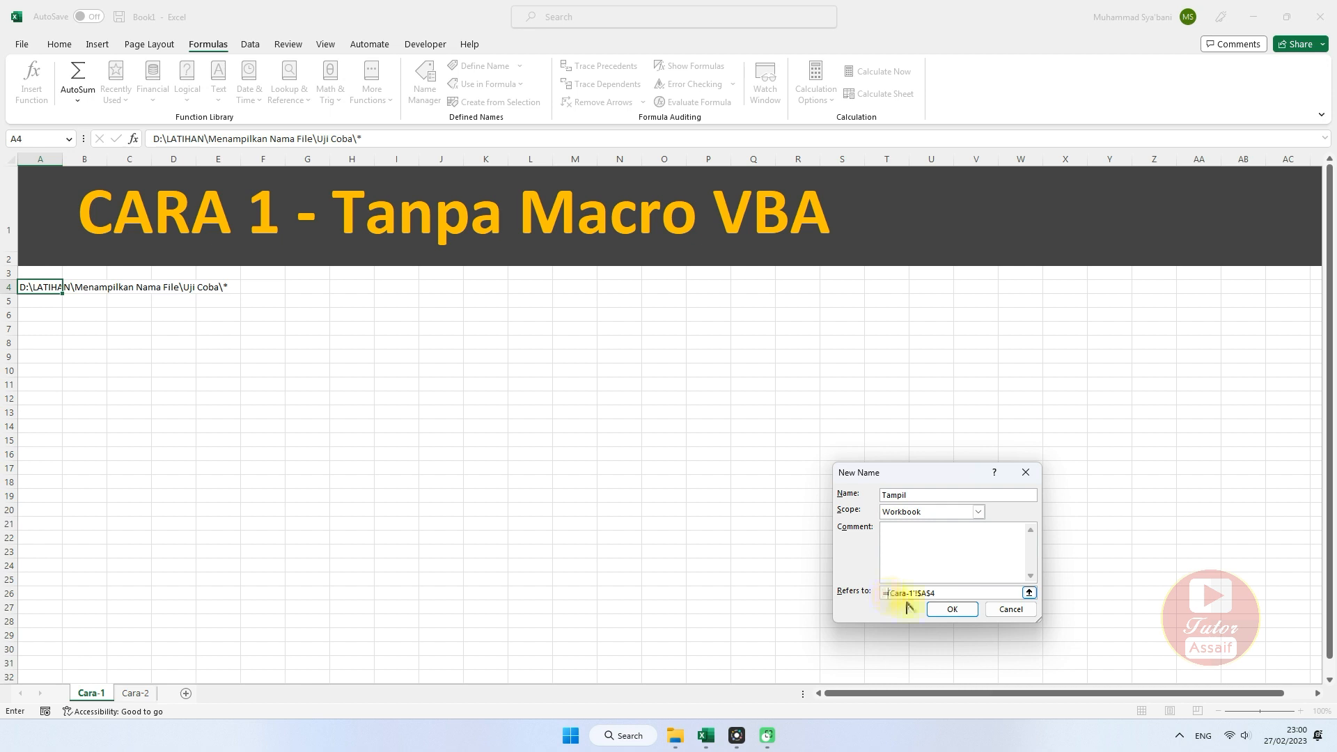
pyautogui.write('fil')
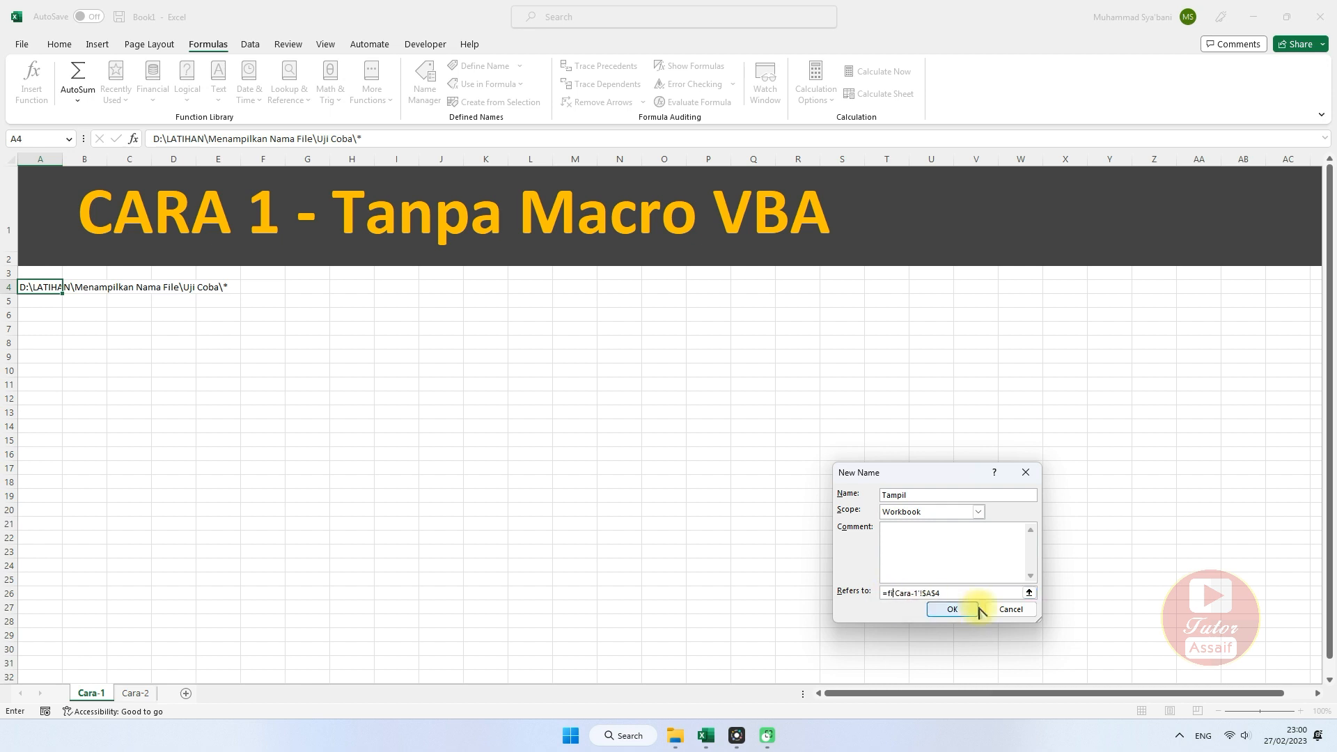
pyautogui.write('e')
pyautogui.write('s')
pyautogui.write('(')
pyautogui.click(952, 609)
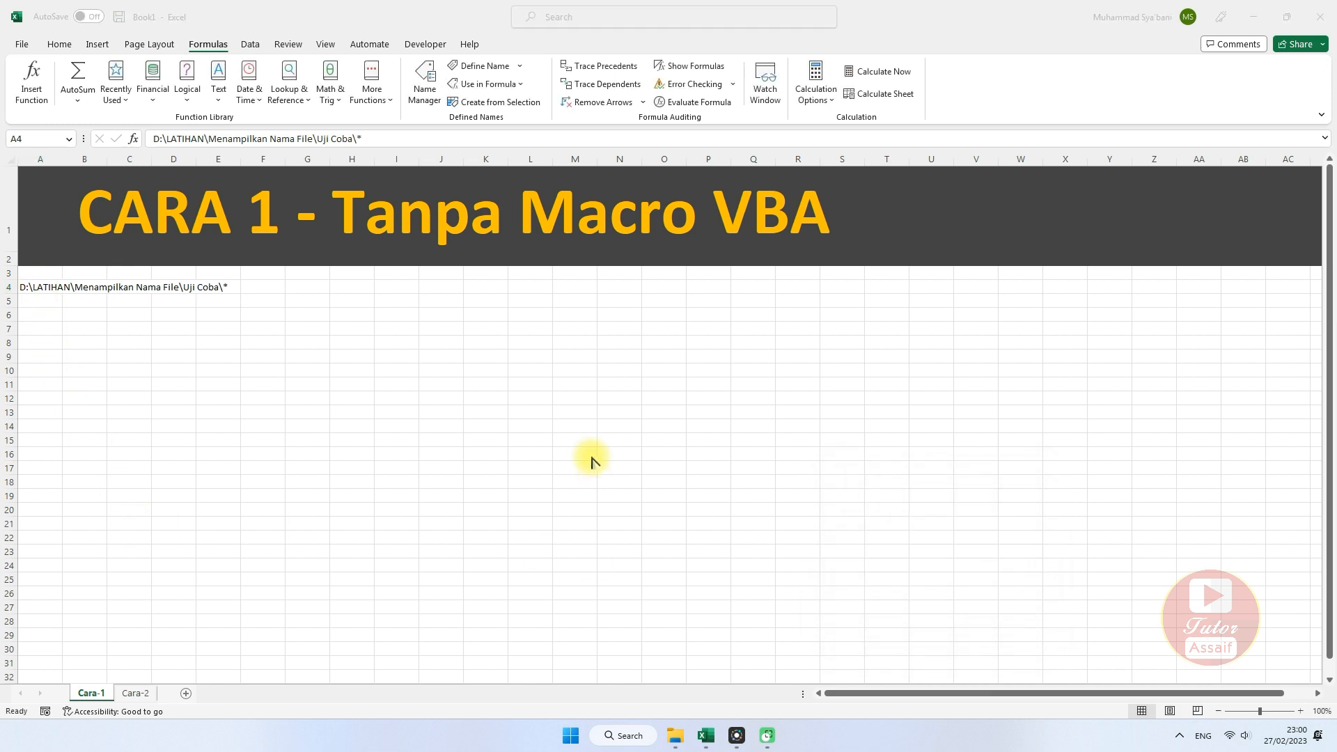
# - Number column A from 1 to 10, entering 1 in A6 and 2 in A7 and filling the series down to A15
pyautogui.click(31, 288)
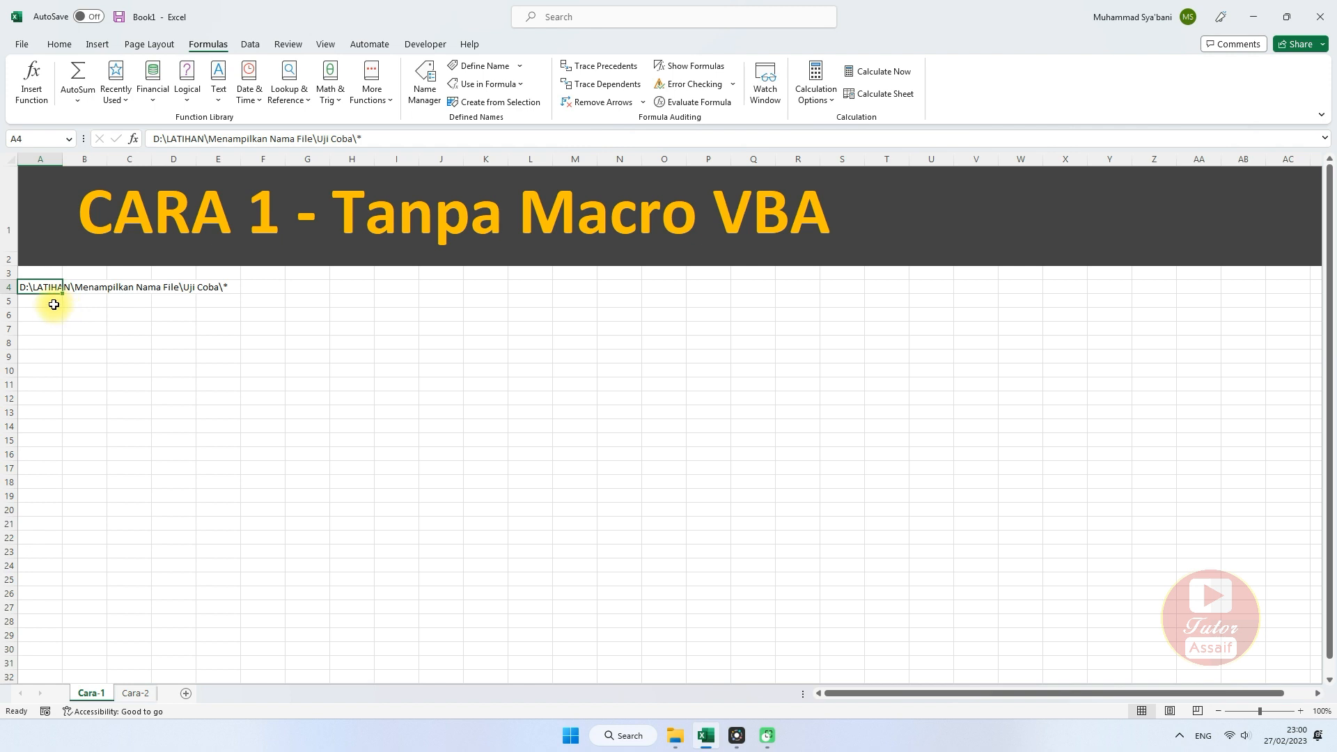
pyautogui.click(50, 314)
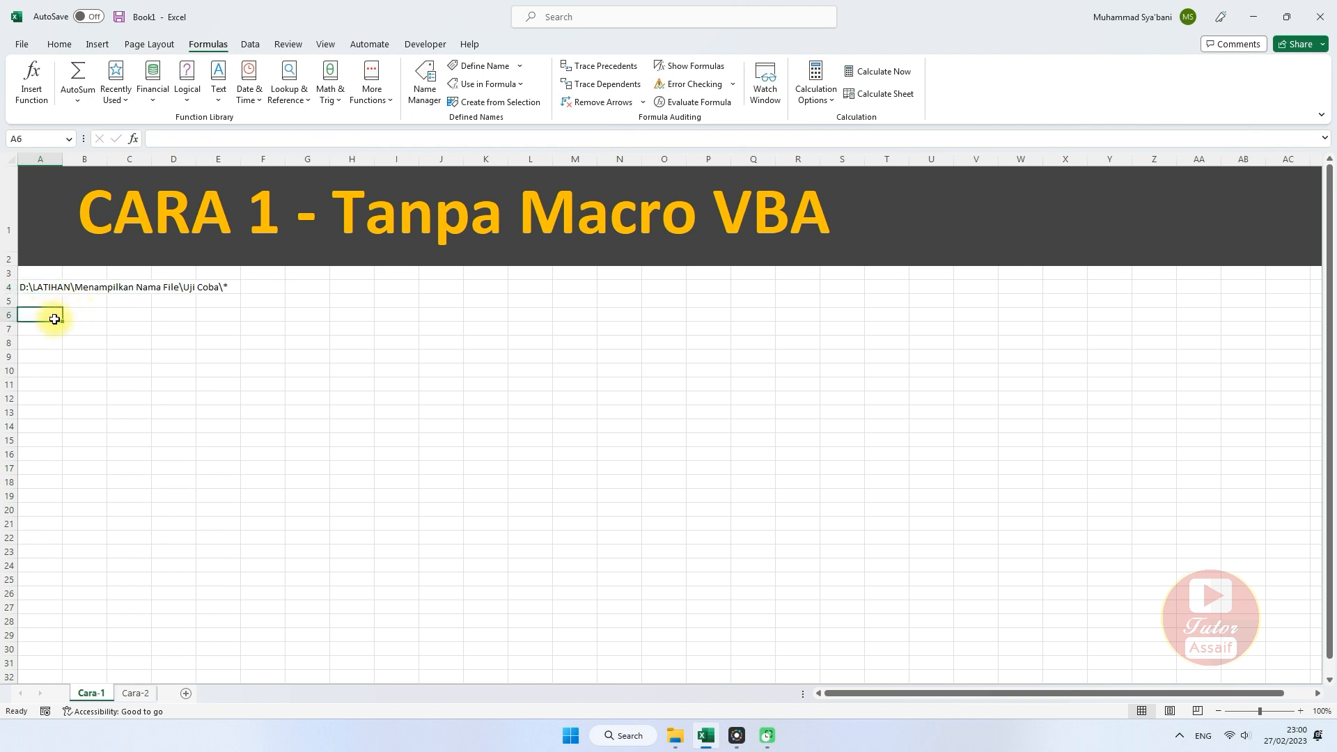
pyautogui.moveTo(51, 313); pyautogui.dragTo(48, 525)
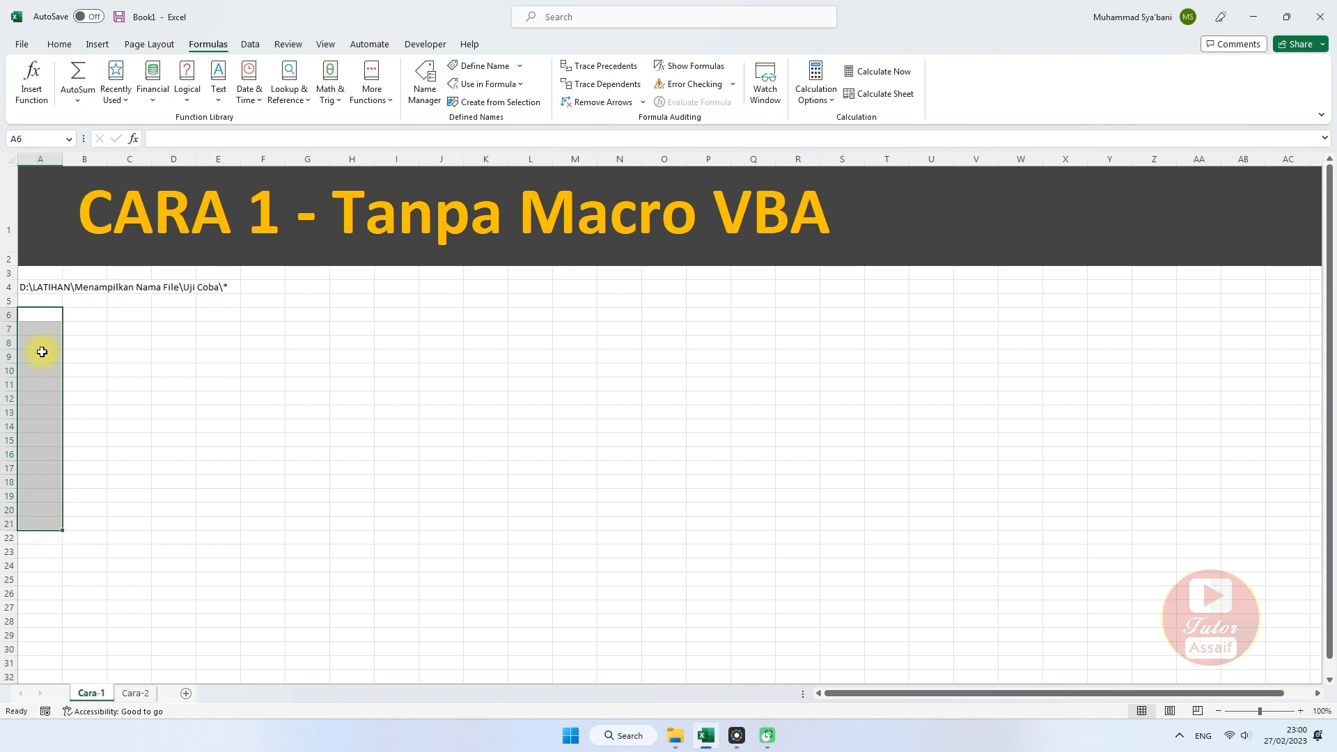
pyautogui.click(43, 315)
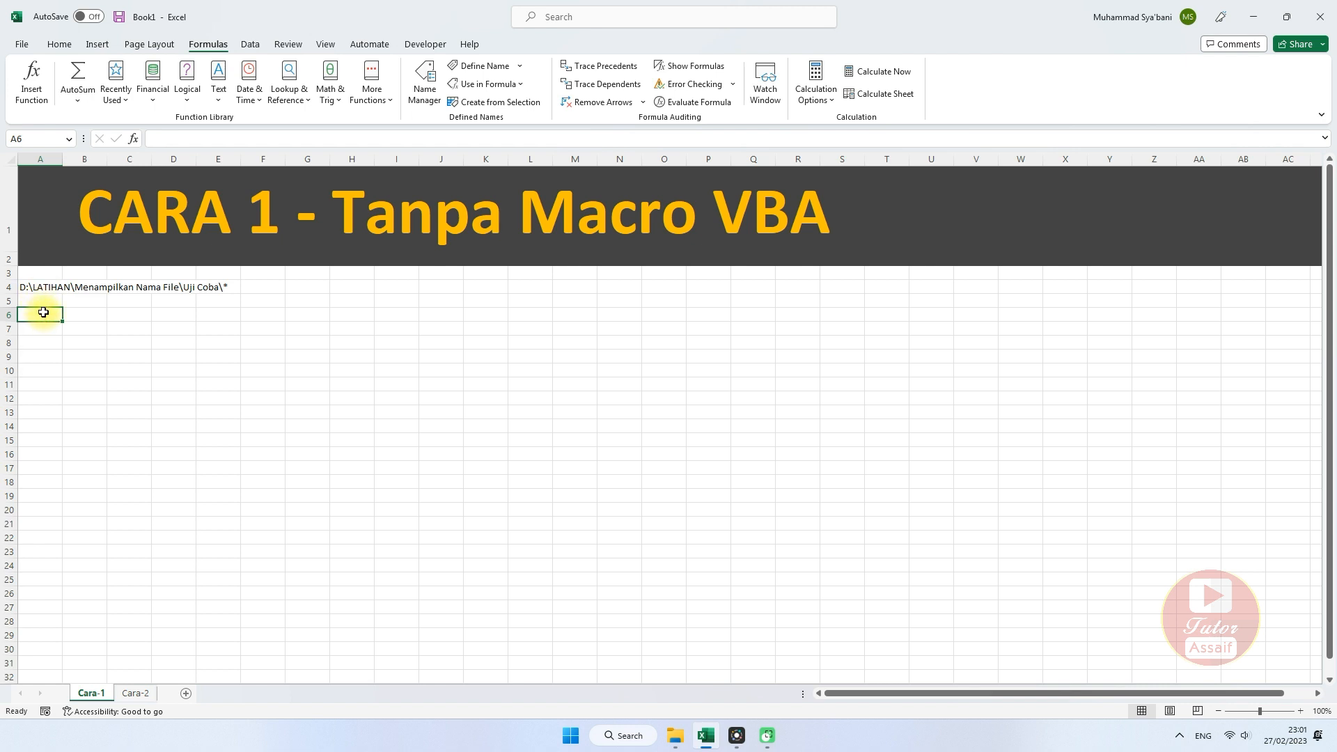
pyautogui.write('1')
pyautogui.press('Return')
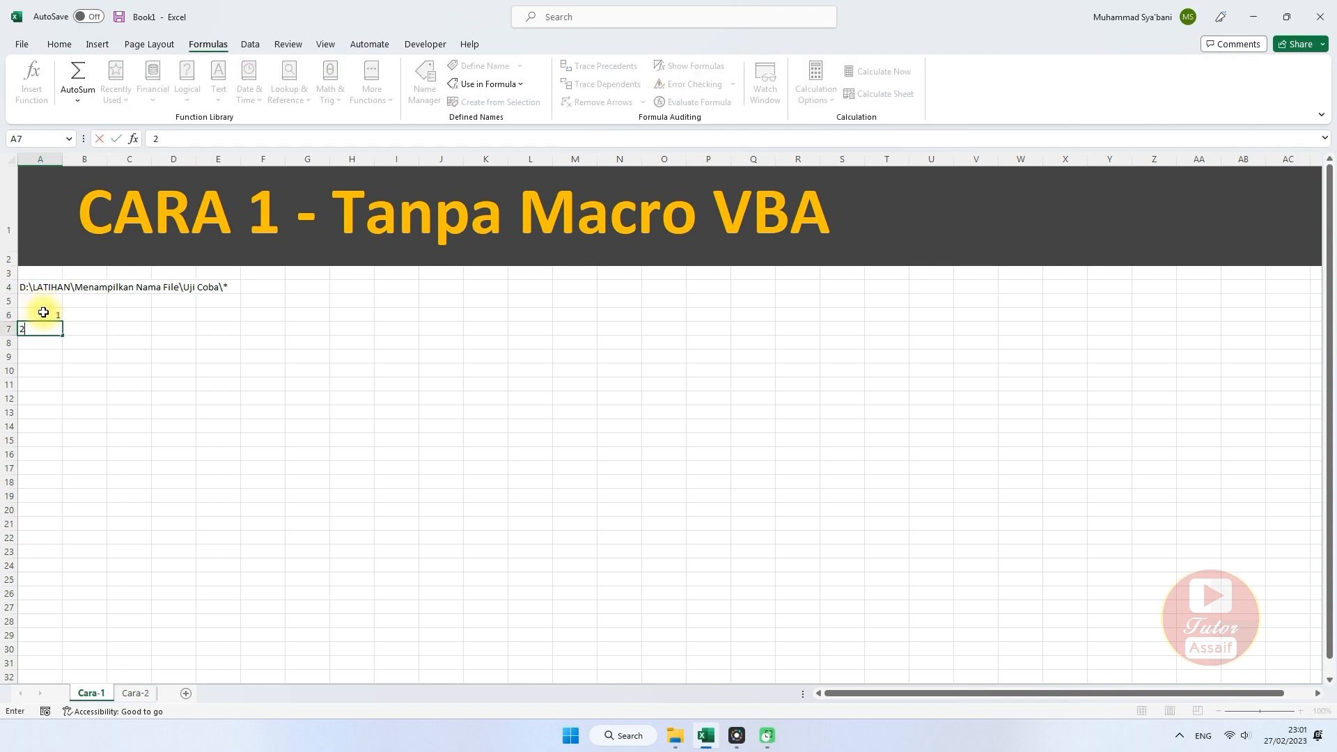
pyautogui.write('2')
pyautogui.press('Return')
pyautogui.moveTo(43, 313); pyautogui.dragTo(59, 445)
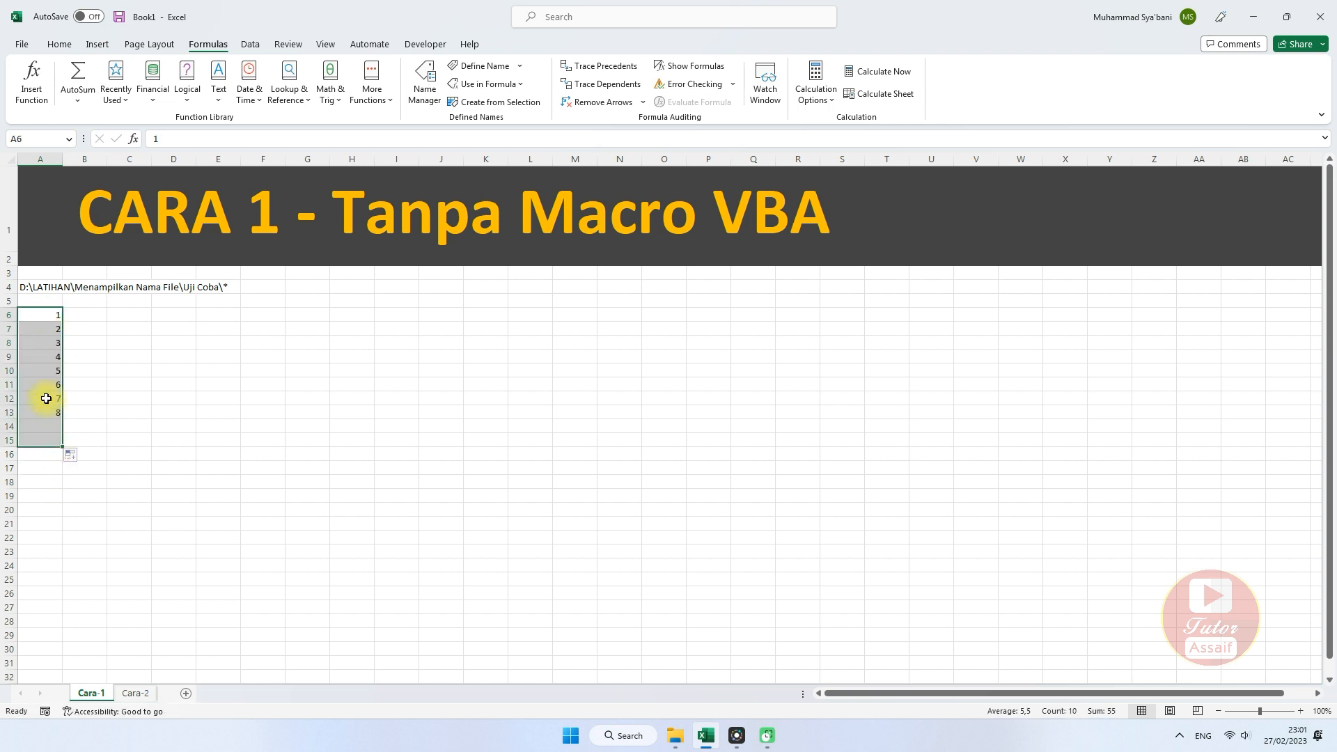
# - Enter the column header Nama File in cell B5
pyautogui.click(78, 317)
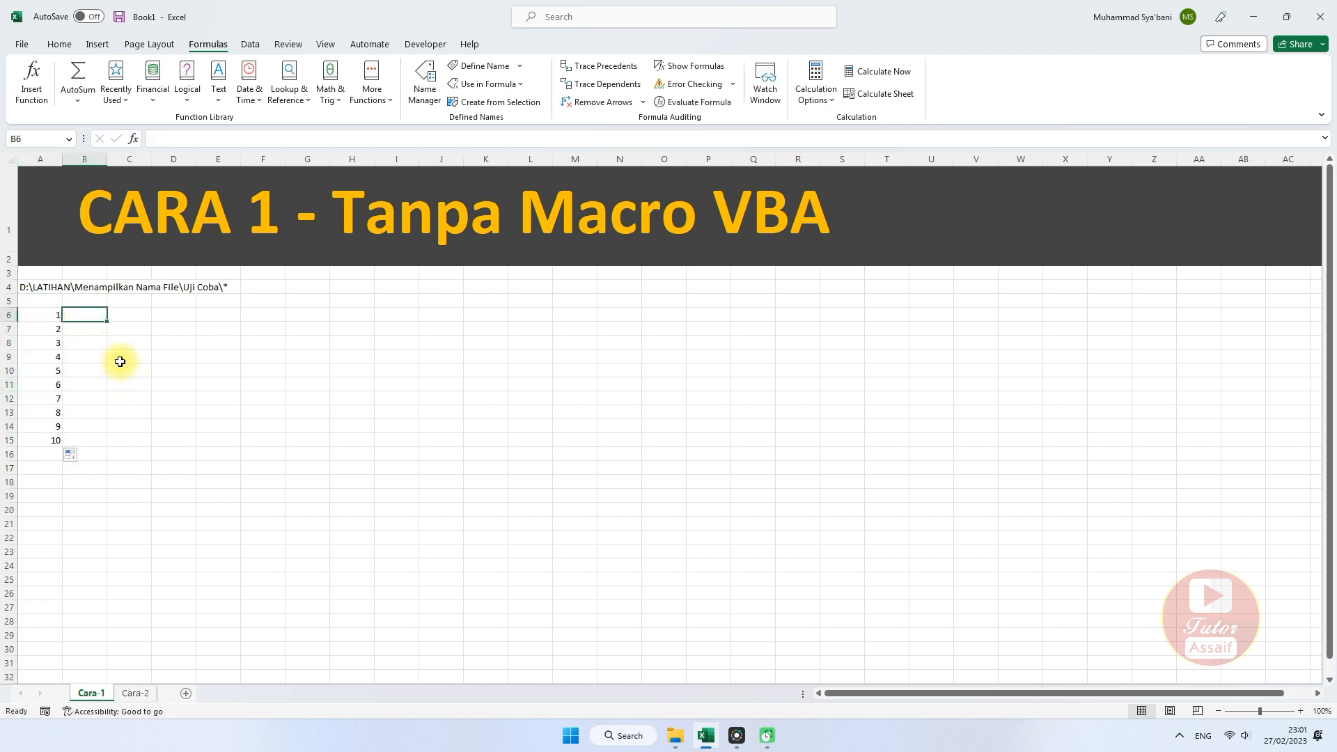
pyautogui.click(78, 302)
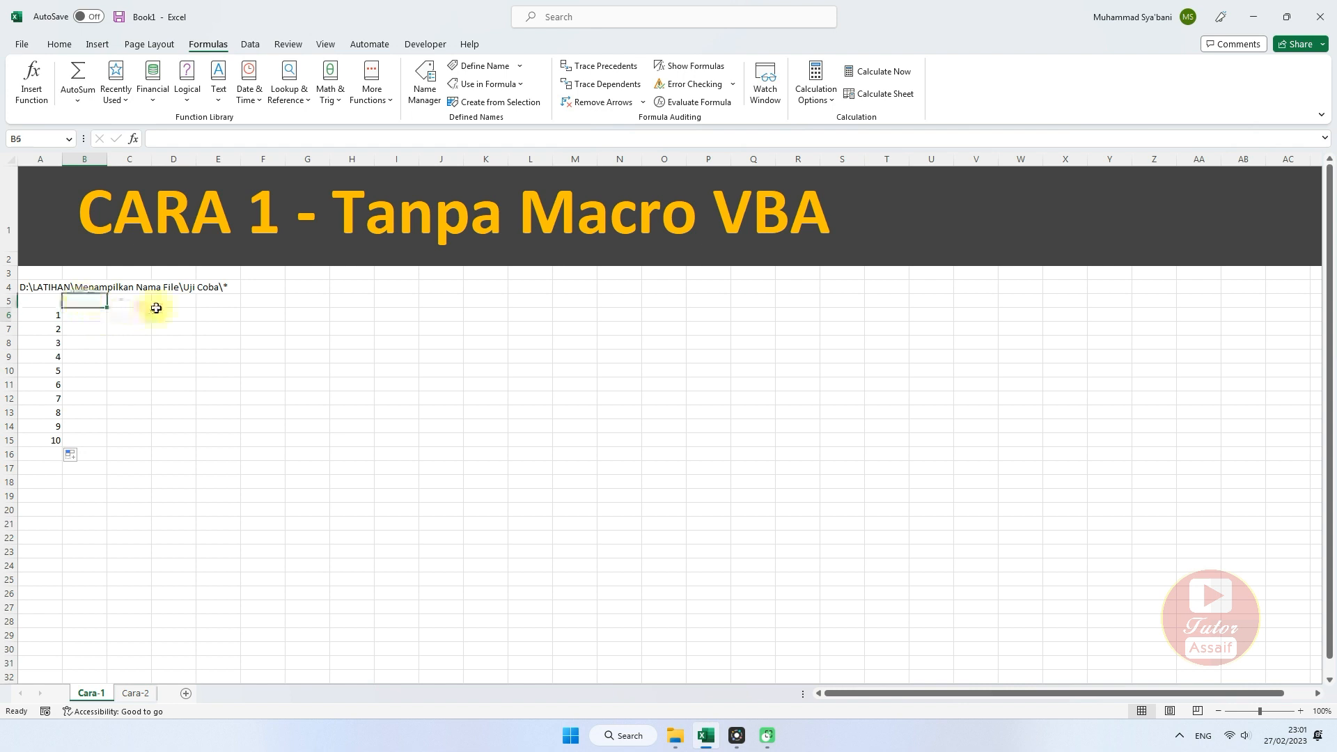
pyautogui.write('Nama File')
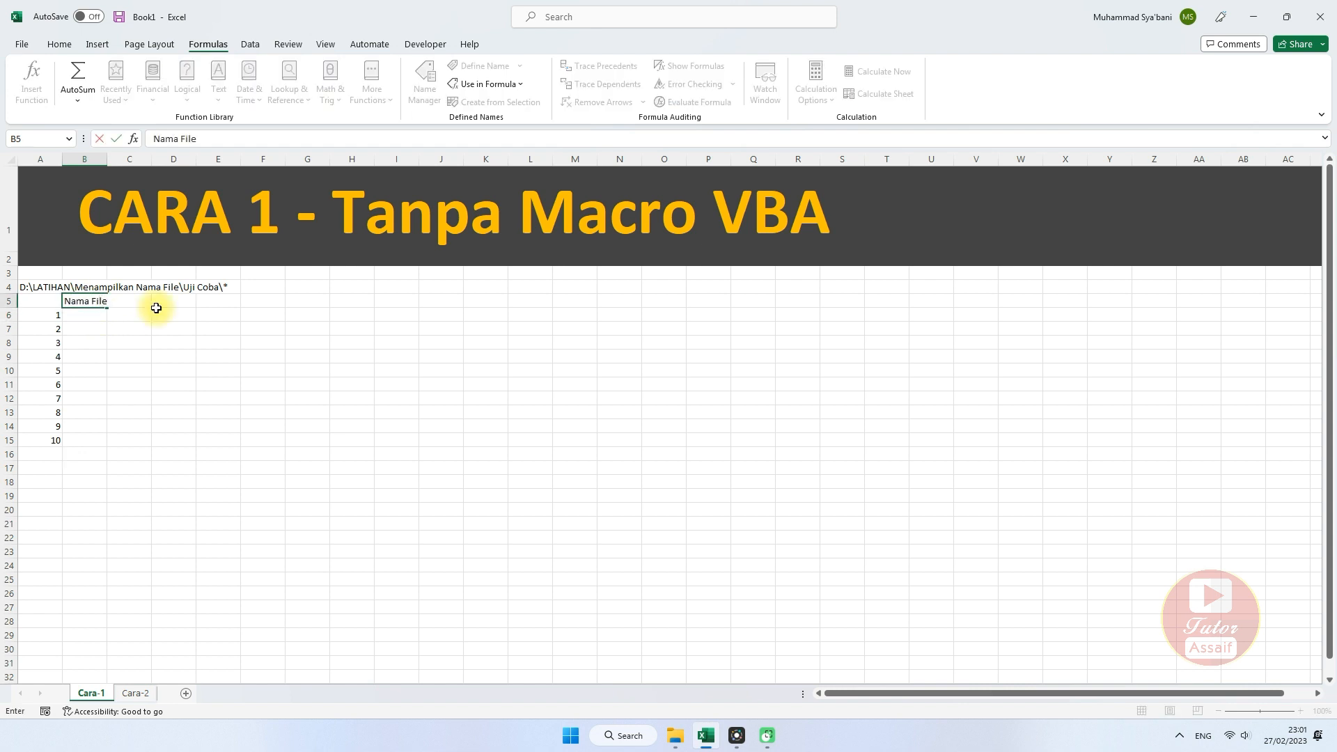
# - Enter the formula =INDEX(Tampil;A6) in cell B6 to return the first file name
pyautogui.press('Return')
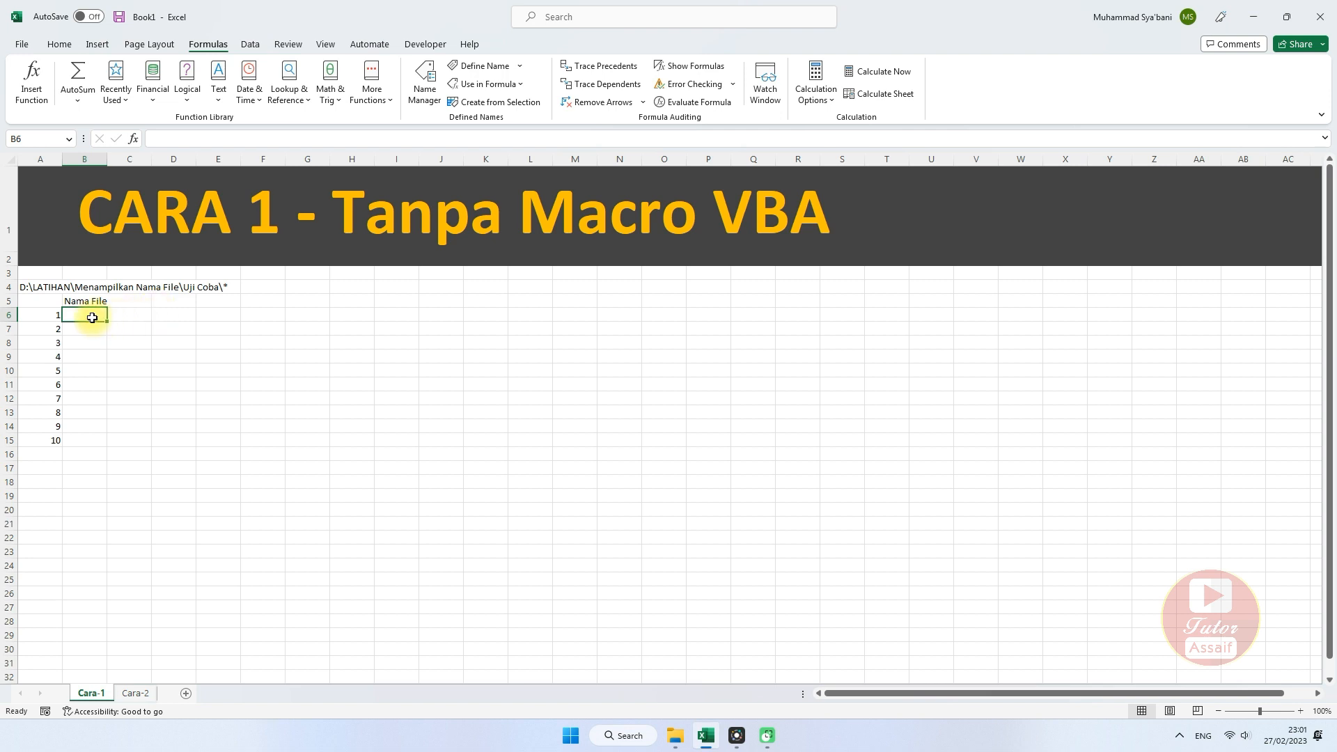
pyautogui.write('=inde')
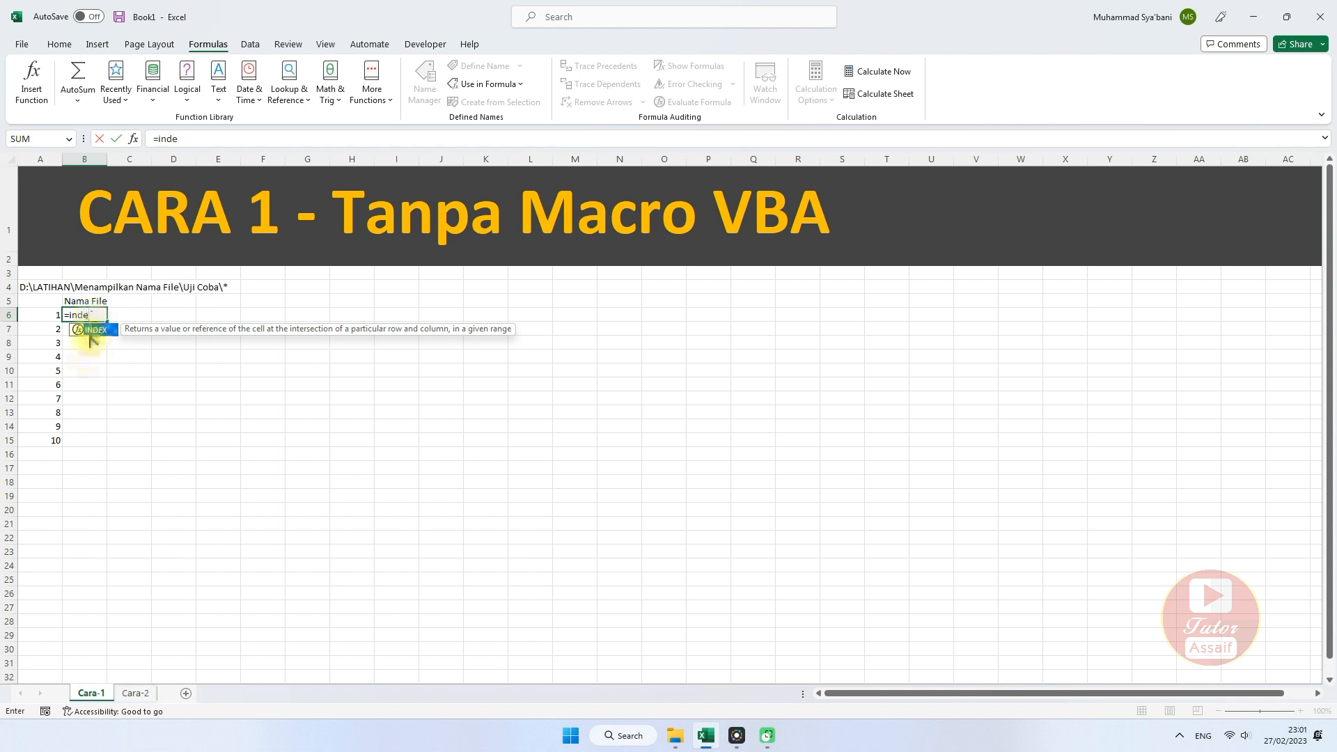
pyautogui.doubleClick(92, 332)
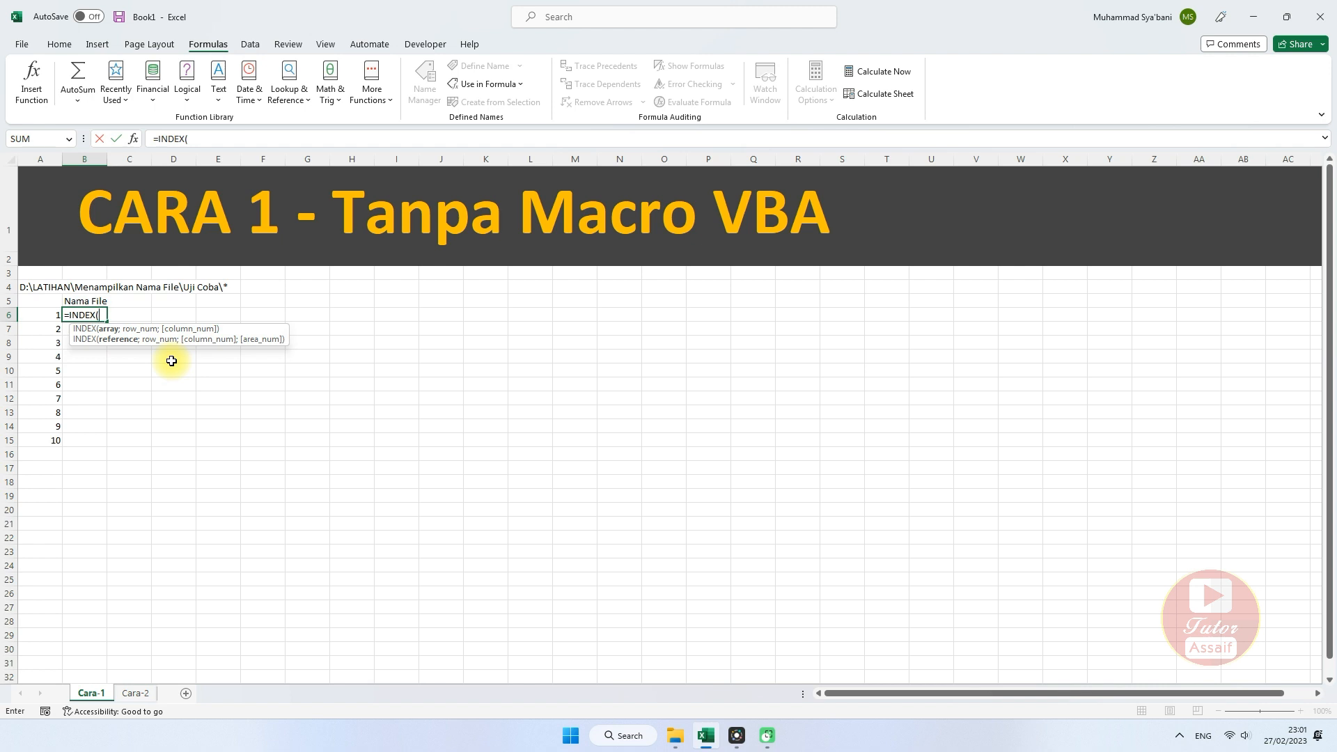
pyautogui.write('tam')
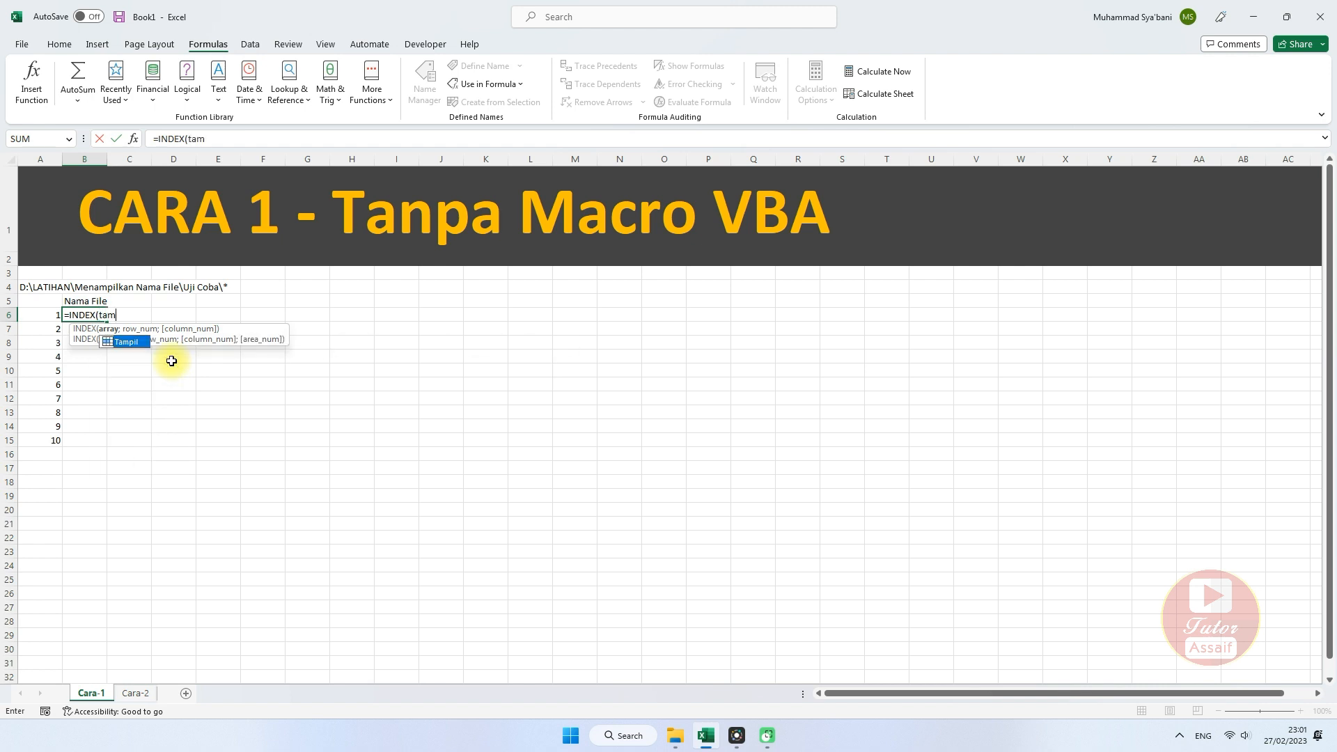
pyautogui.doubleClick(124, 341)
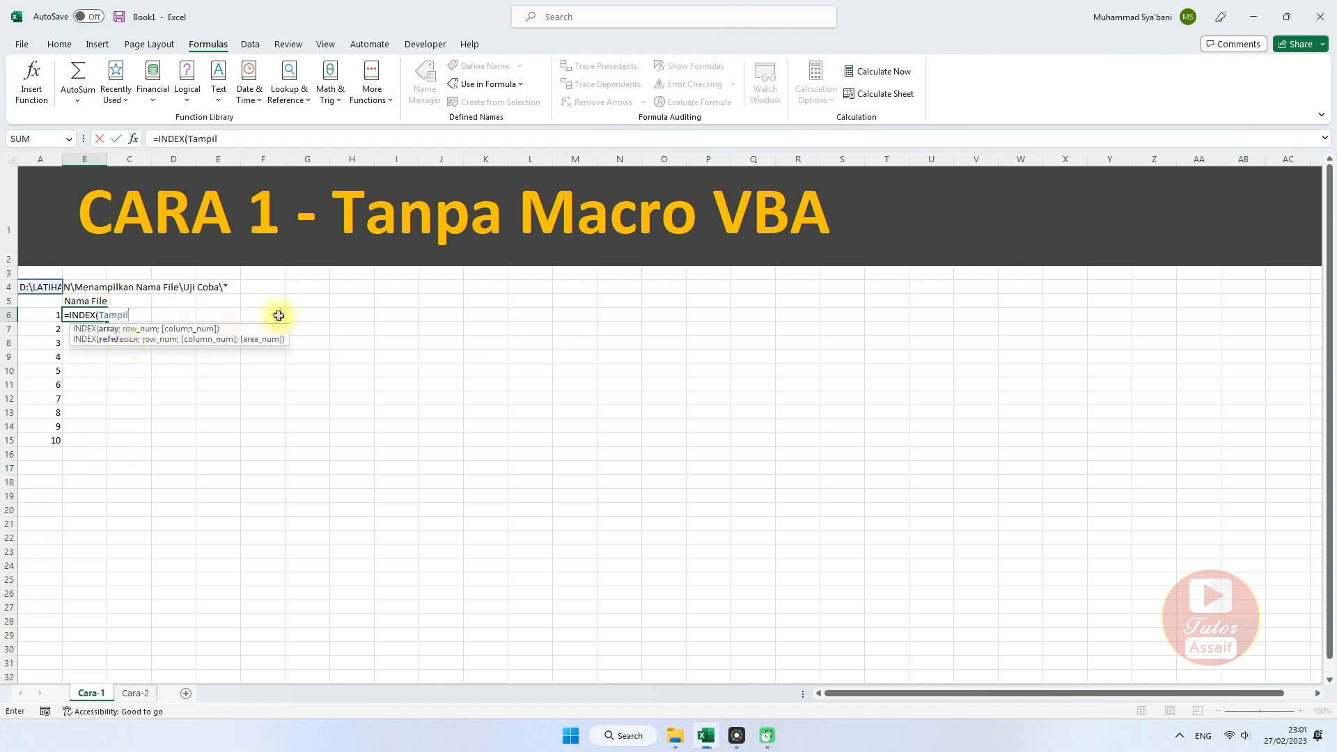
pyautogui.write(';')
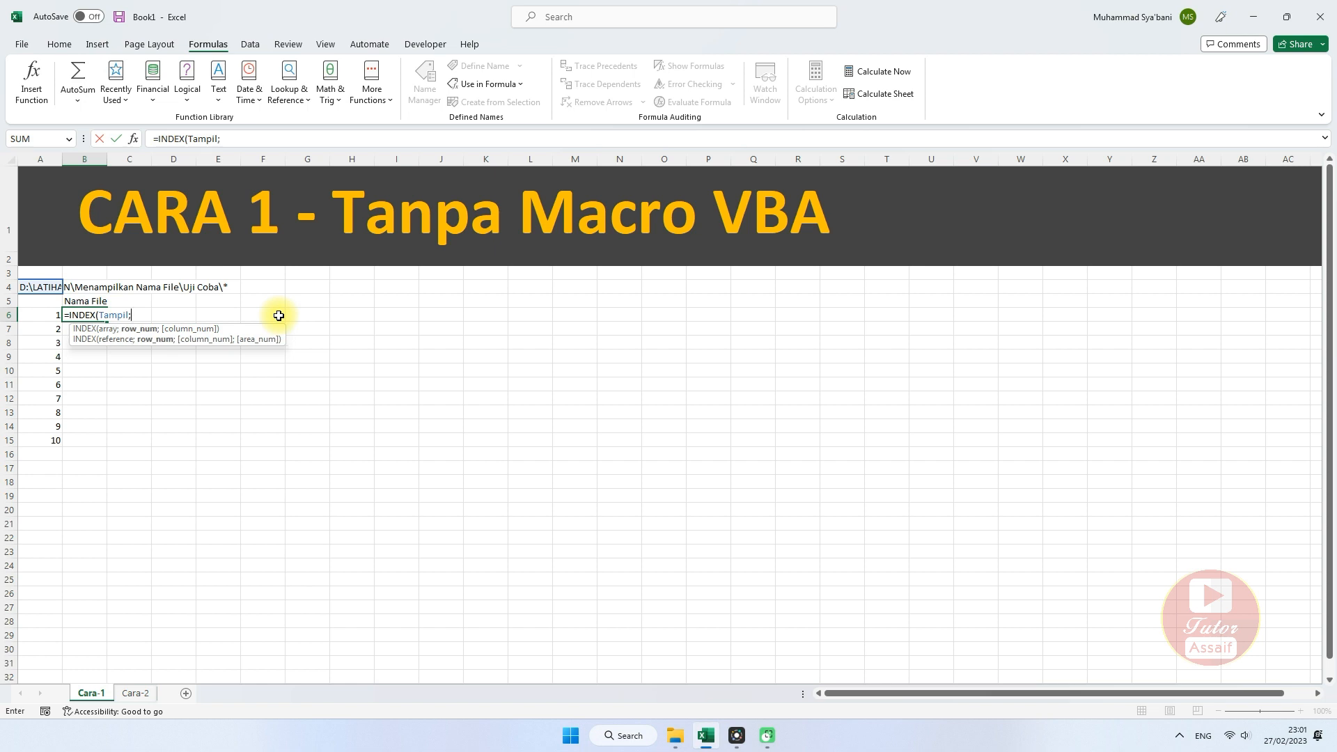
pyautogui.click(46, 316)
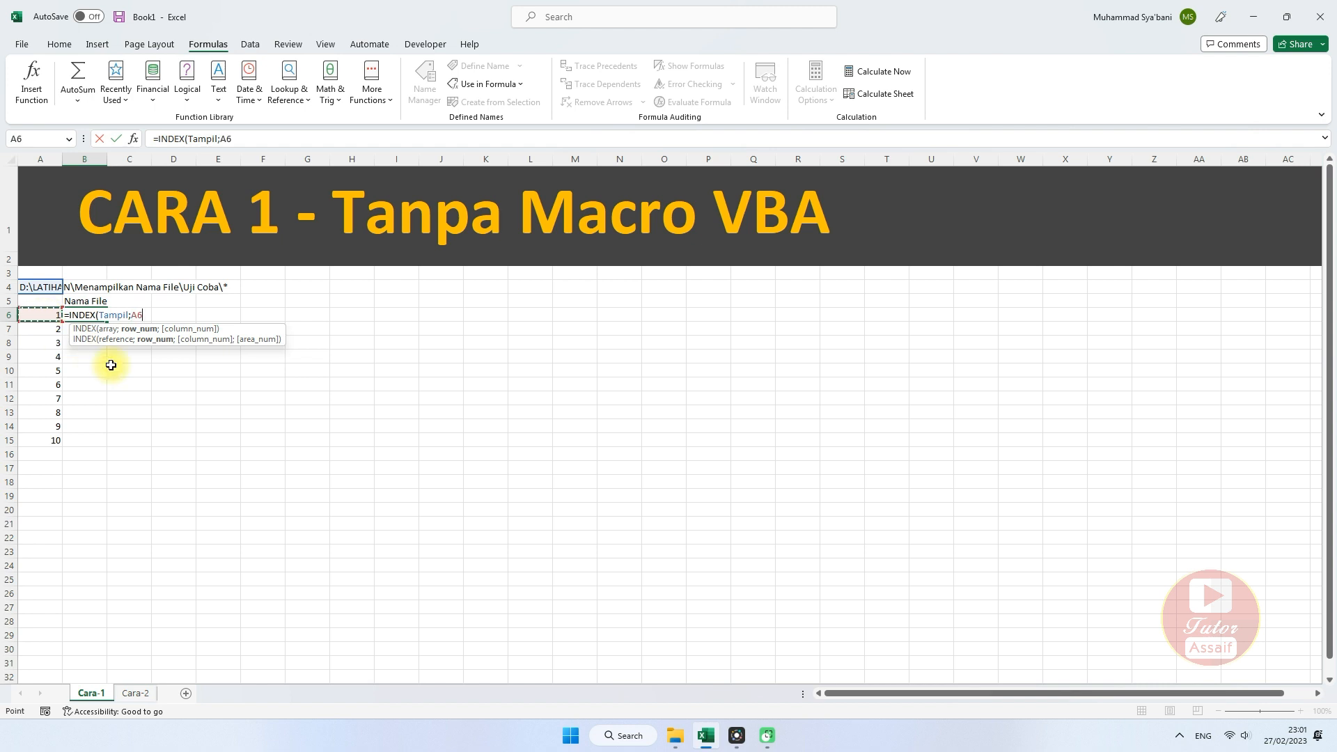
pyautogui.press('Return')
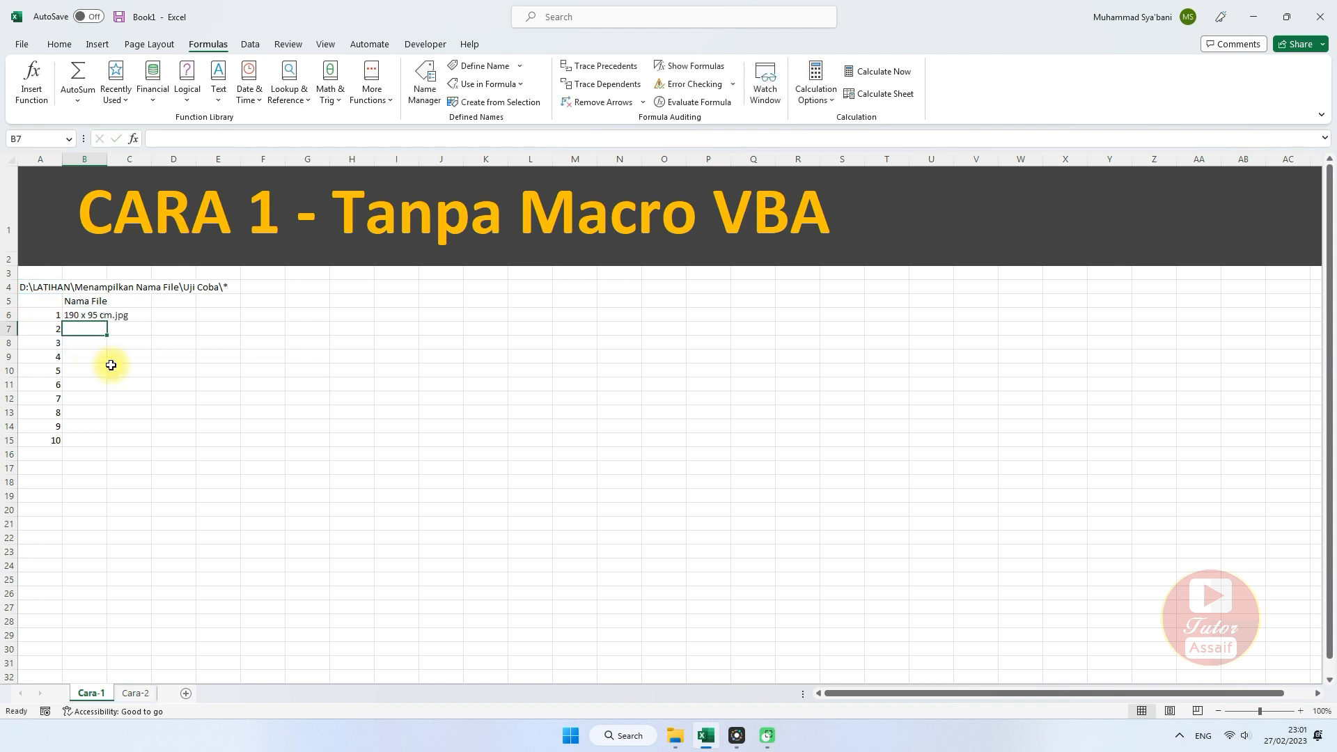
# - Fill the INDEX formula from B6 down to B15
pyautogui.click(91, 316)
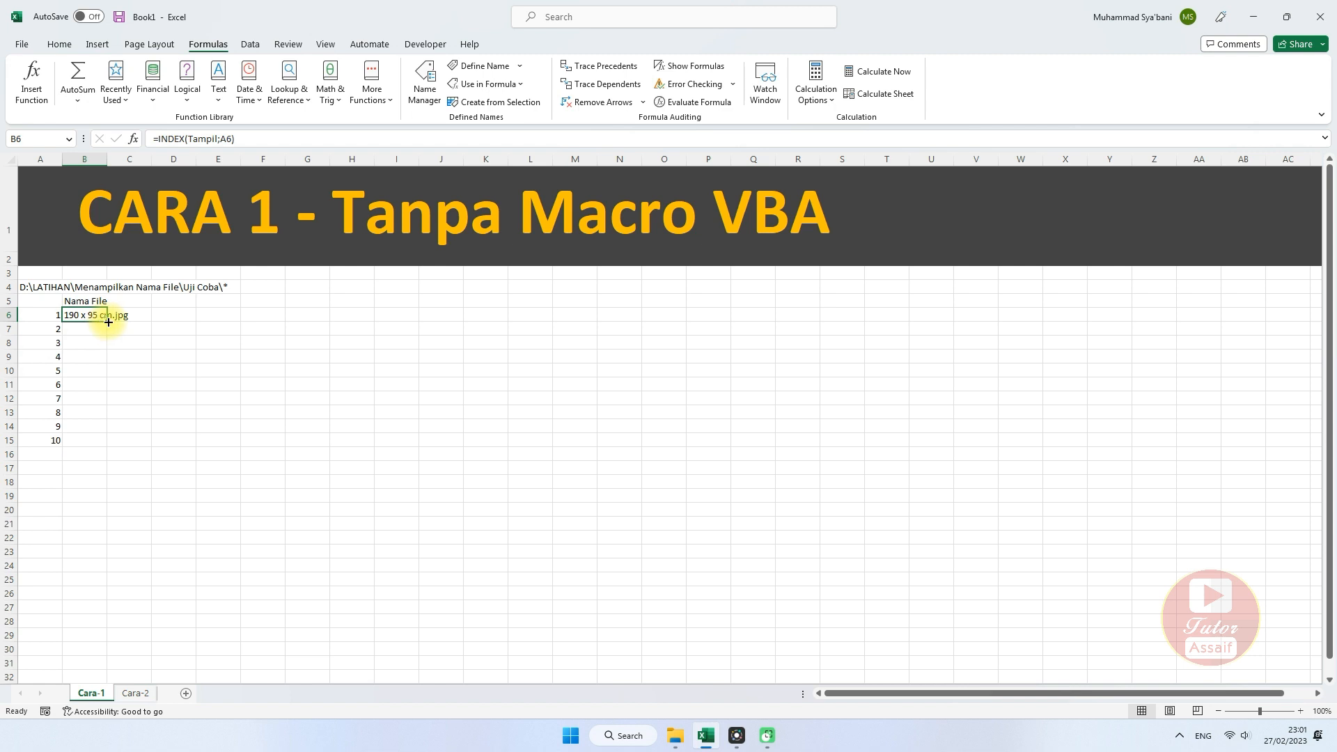
pyautogui.moveTo(108, 322); pyautogui.dragTo(103, 446)
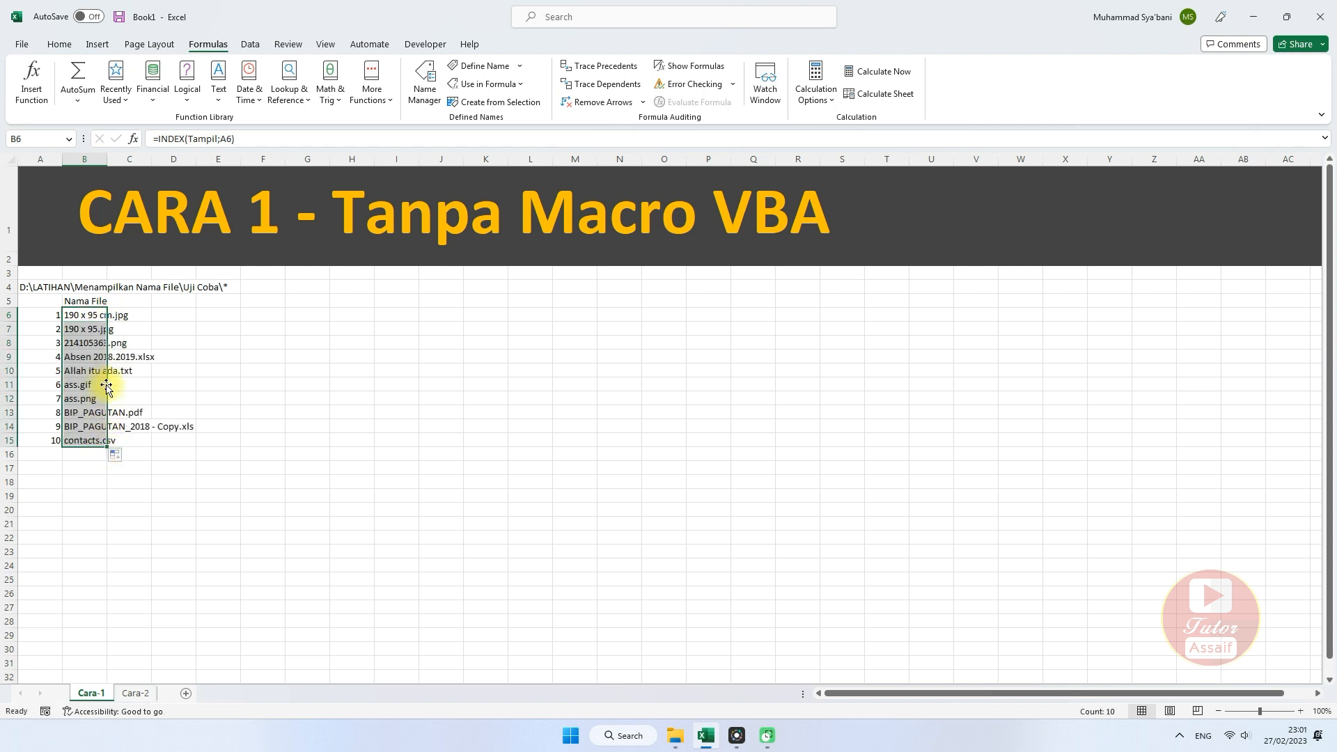
pyautogui.click(98, 369)
pyautogui.moveTo(90, 317); pyautogui.dragTo(86, 438)
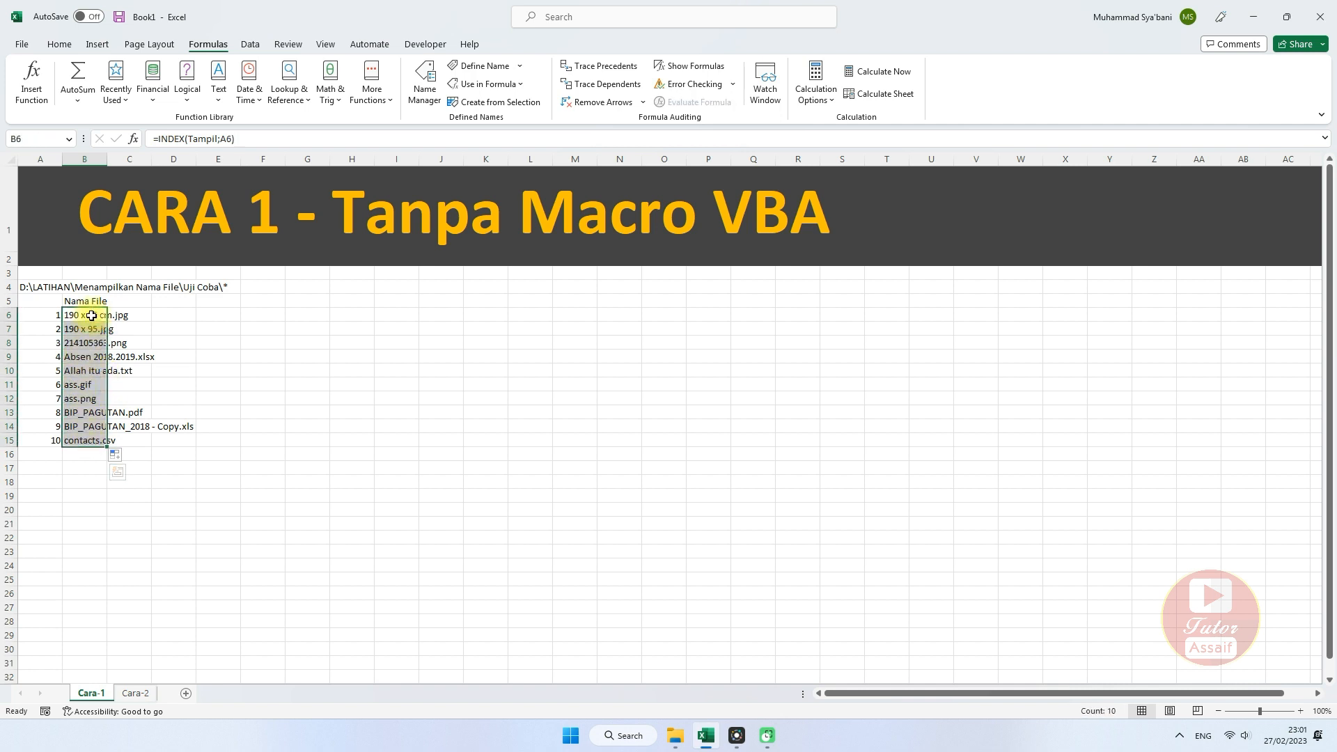
pyautogui.click(245, 315)
# - Check how many files the Uji Coba folder holds in File Explorer, and return to the Excel workbook
pyautogui.click(675, 736)
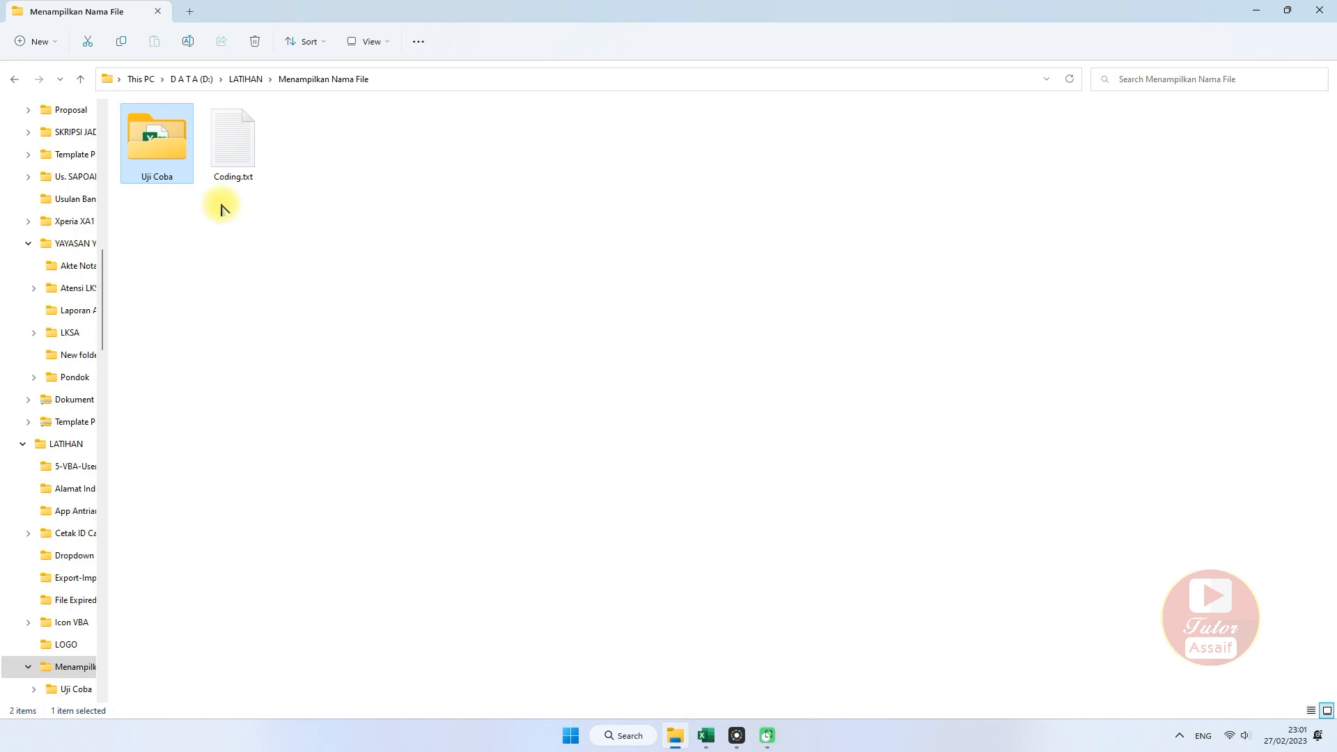
pyautogui.doubleClick(147, 162)
pyautogui.click(167, 151)
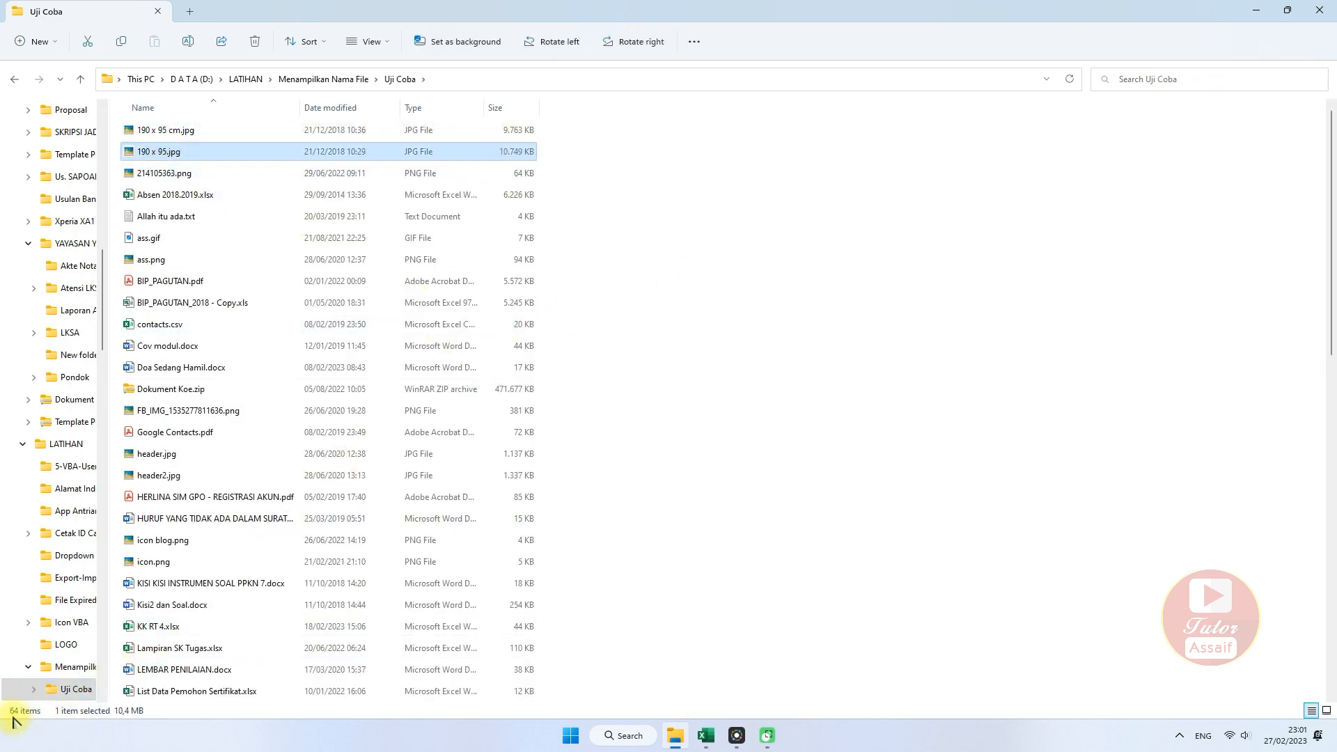
pyautogui.click(706, 736)
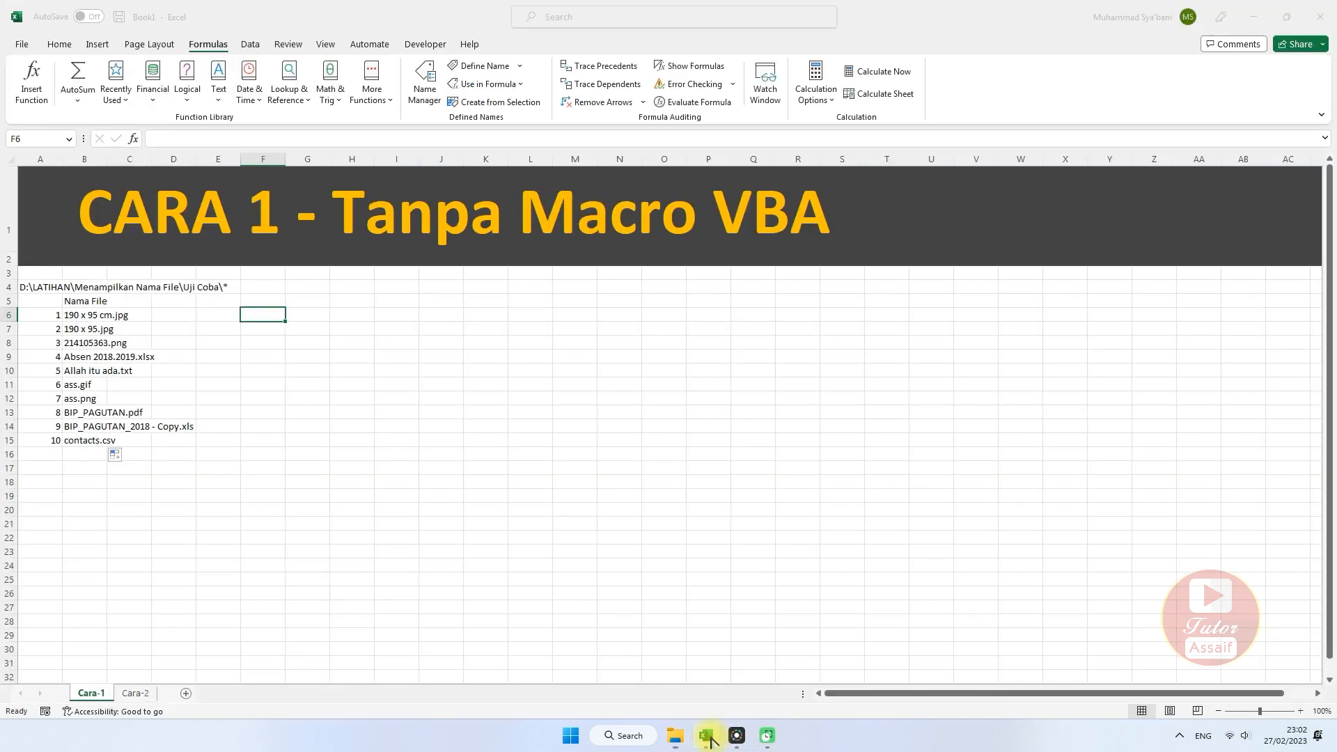
# - Extend the numbering in column A up to 64, filling the series down to A69
pyautogui.moveTo(42, 315); pyautogui.dragTo(64, 333)
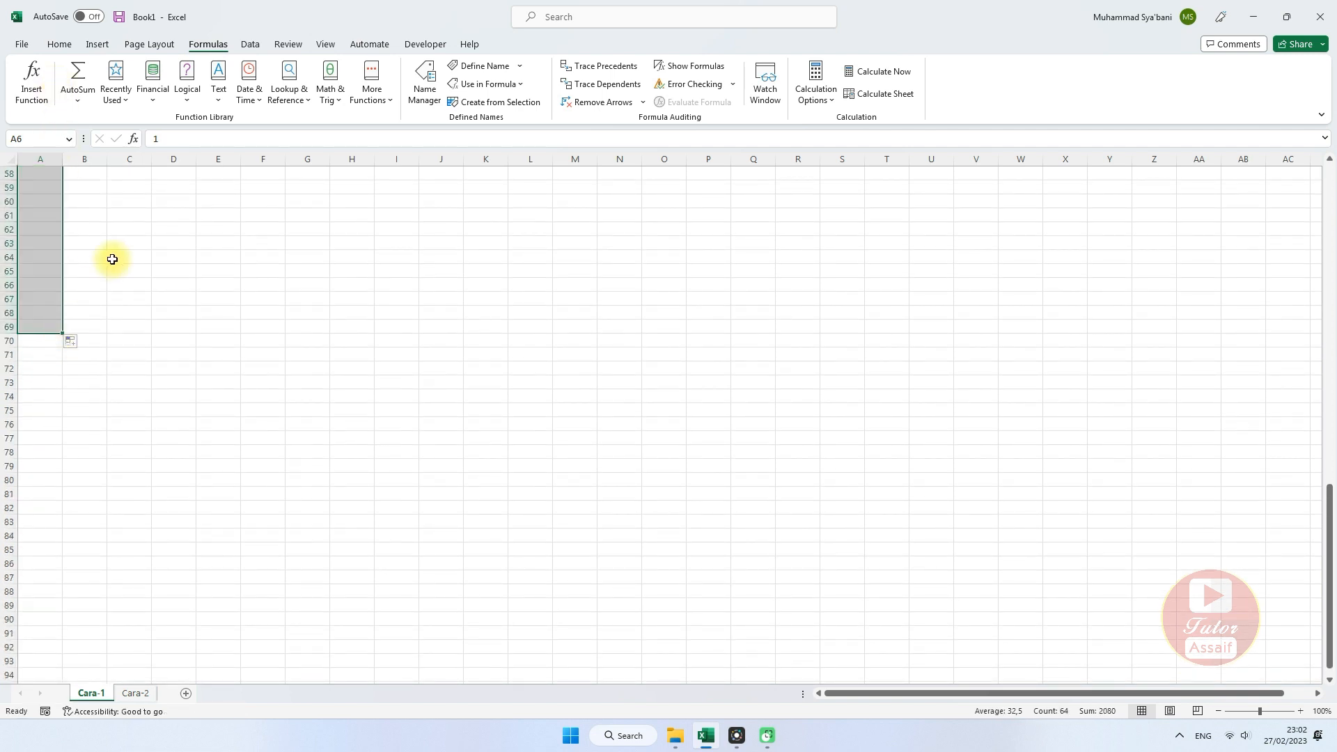
pyautogui.scroll(12, 110, 256)
pyautogui.scroll(7, 110, 256)
# - Fill the INDEX formula in column B down to B69, alongside the extended numbering
pyautogui.click(105, 287)
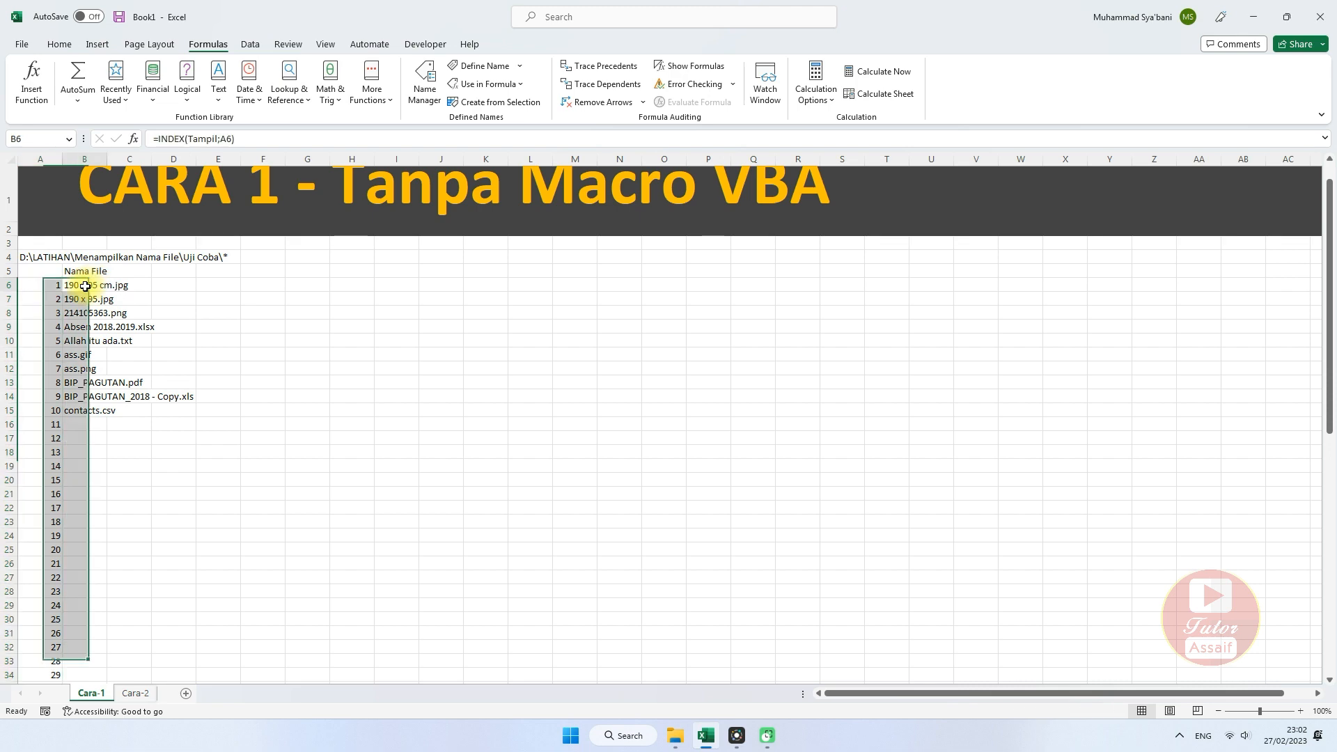
pyautogui.moveTo(108, 294); pyautogui.dragTo(113, 416)
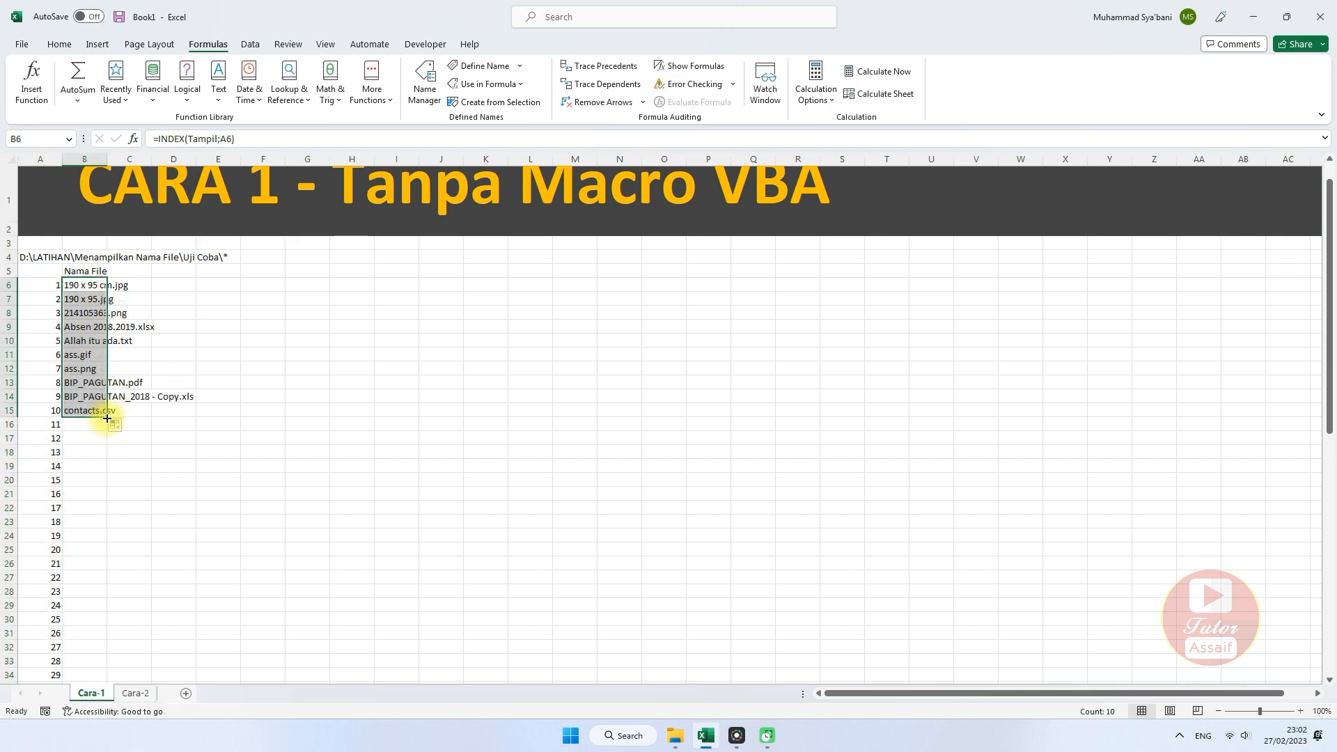
pyautogui.doubleClick(108, 416)
pyautogui.scroll(-15, 122, 361)
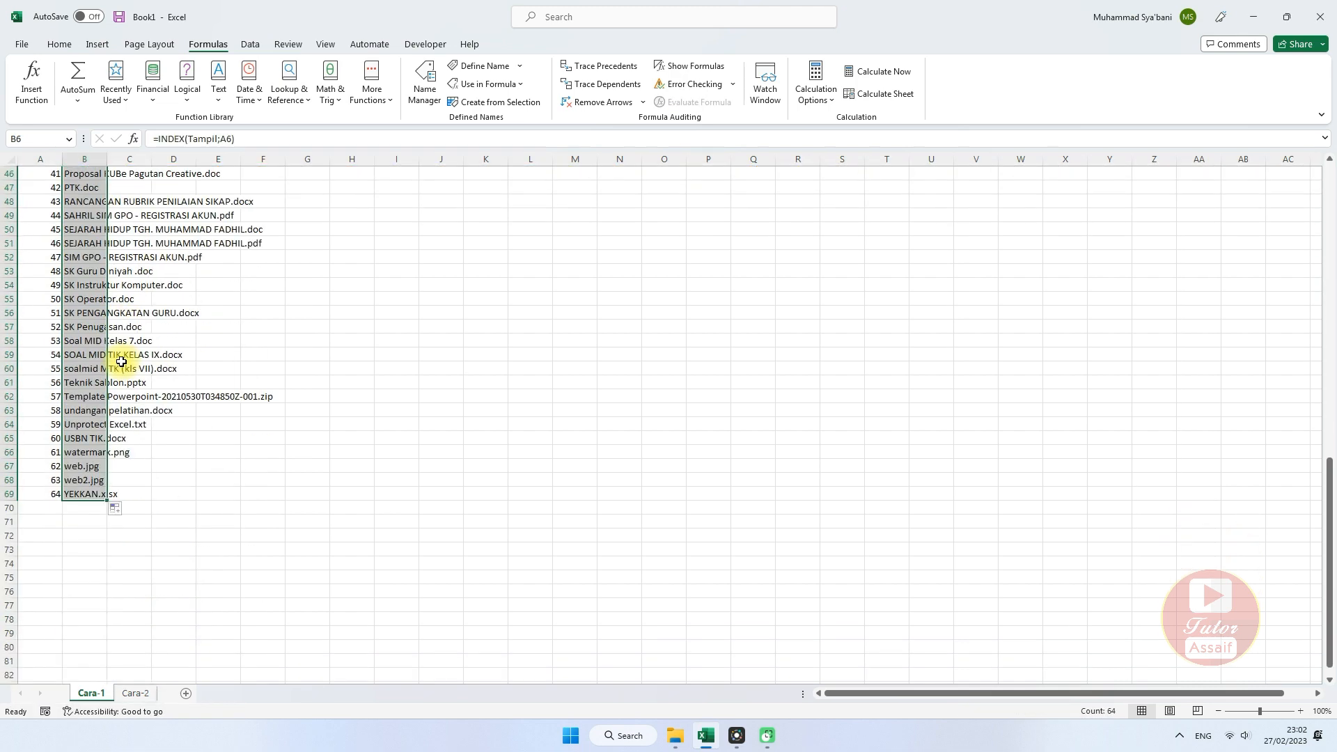
pyautogui.click(98, 466)
# - Autofit the width of column B to the longest file name
pyautogui.scroll(4, 96, 418)
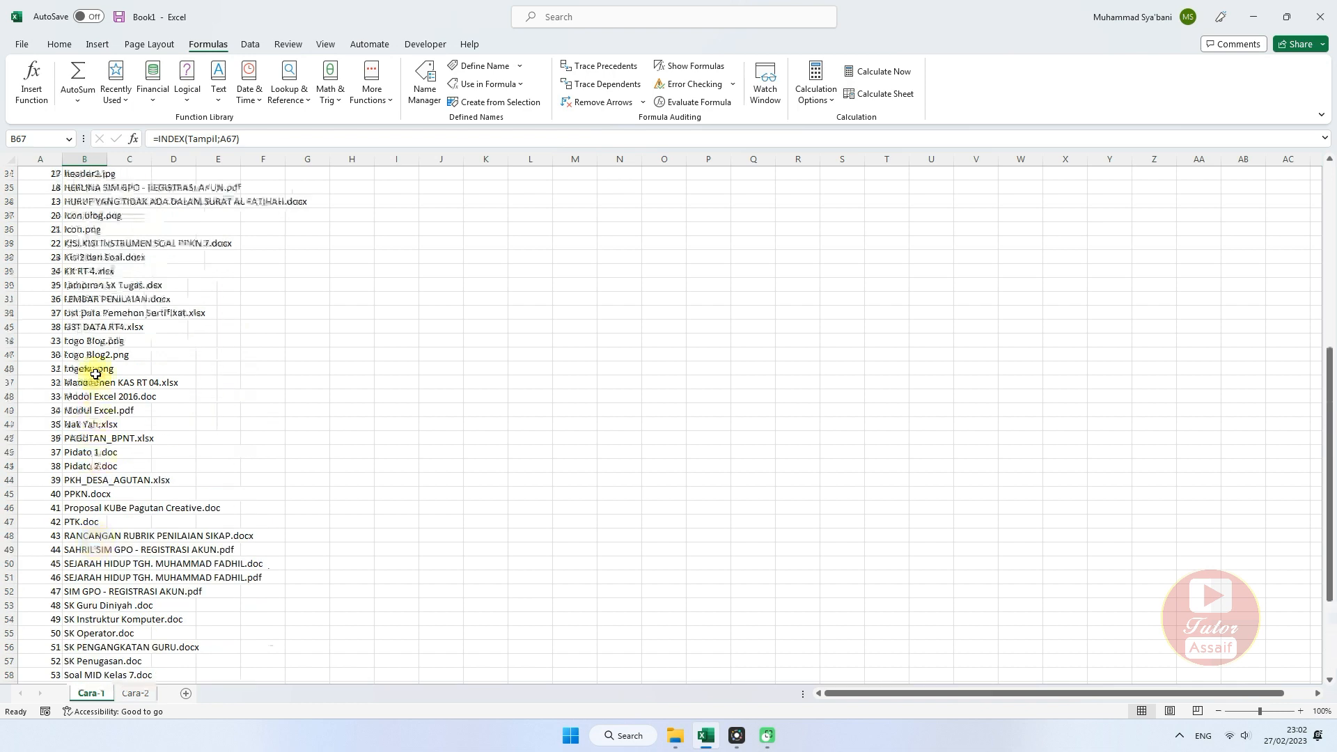
pyautogui.scroll(11, 96, 374)
pyautogui.doubleClick(107, 159)
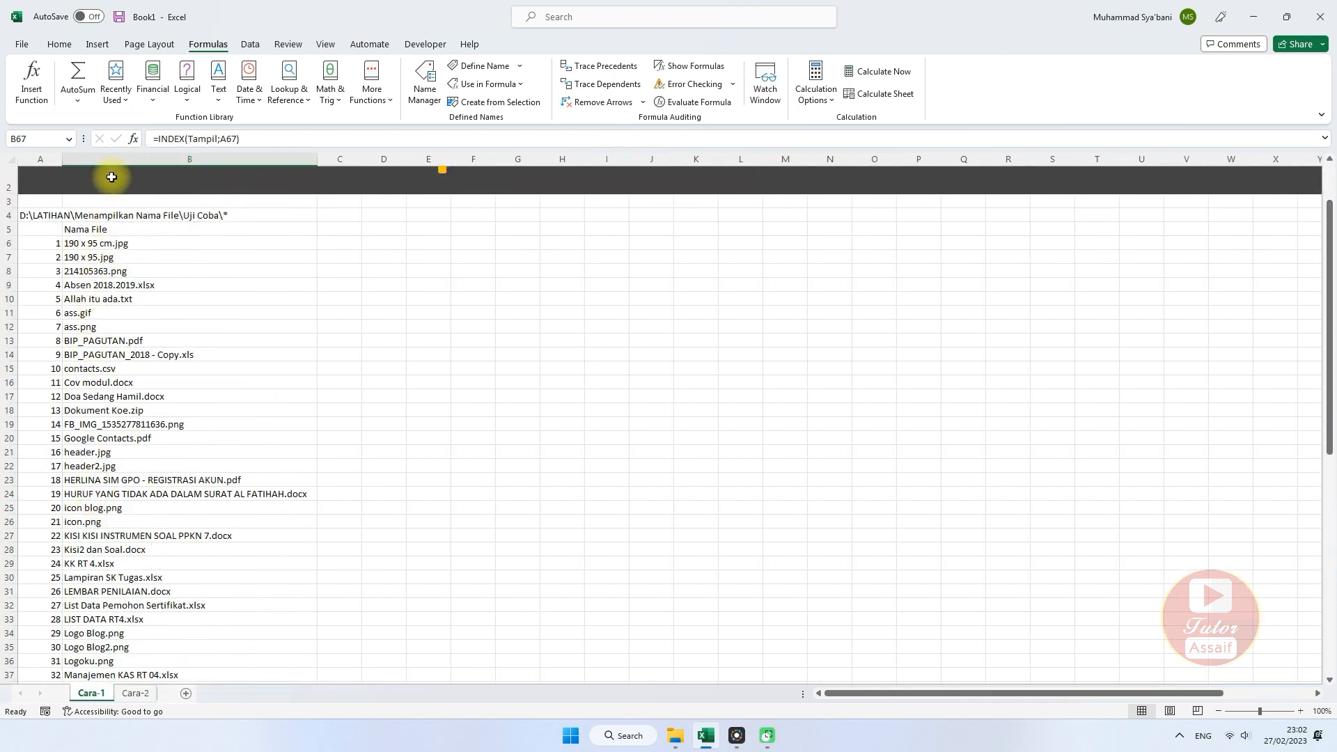
# - Extend the numbering to 67 and the INDEX formula down to row 72 to test rows beyond the last file
pyautogui.scroll(-14, 151, 386)
pyautogui.moveTo(50, 528); pyautogui.dragTo(62, 586)
pyautogui.click(98, 535)
pyautogui.moveTo(318, 544); pyautogui.dragTo(311, 584)
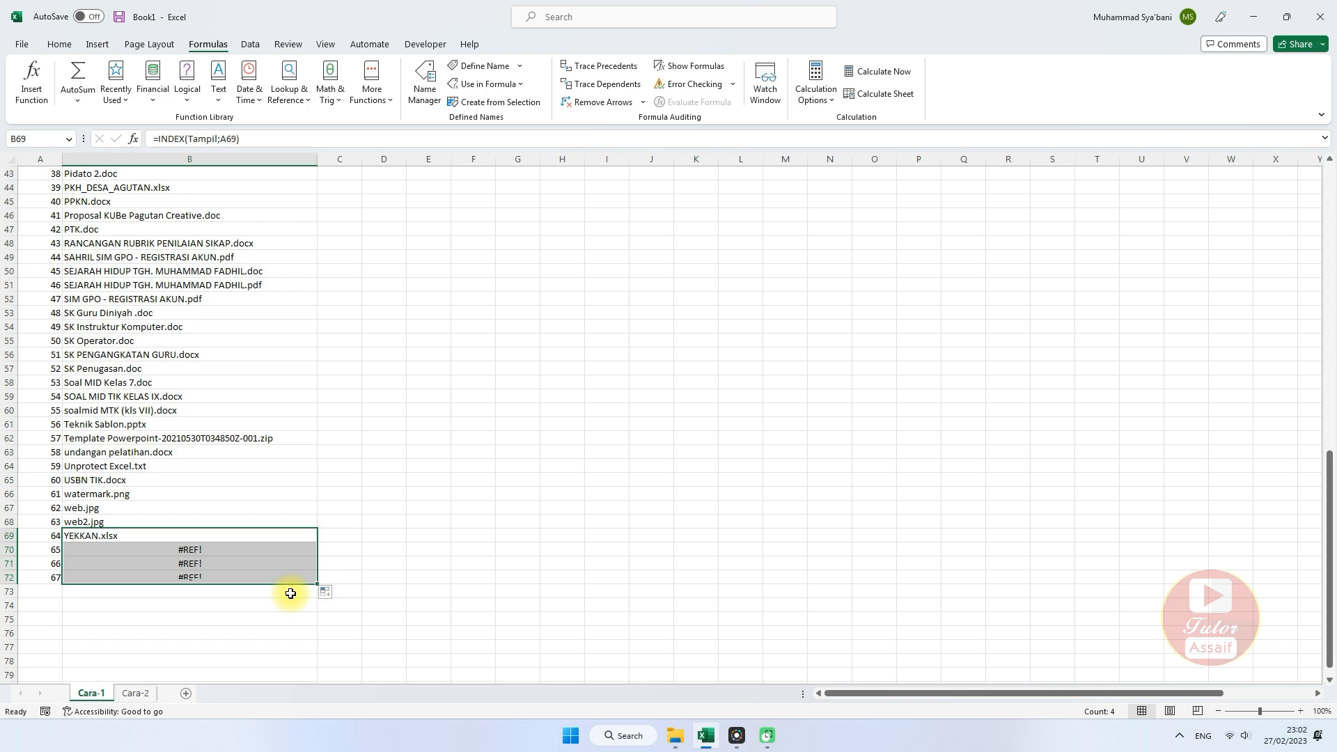
pyautogui.moveTo(200, 549); pyautogui.dragTo(201, 580)
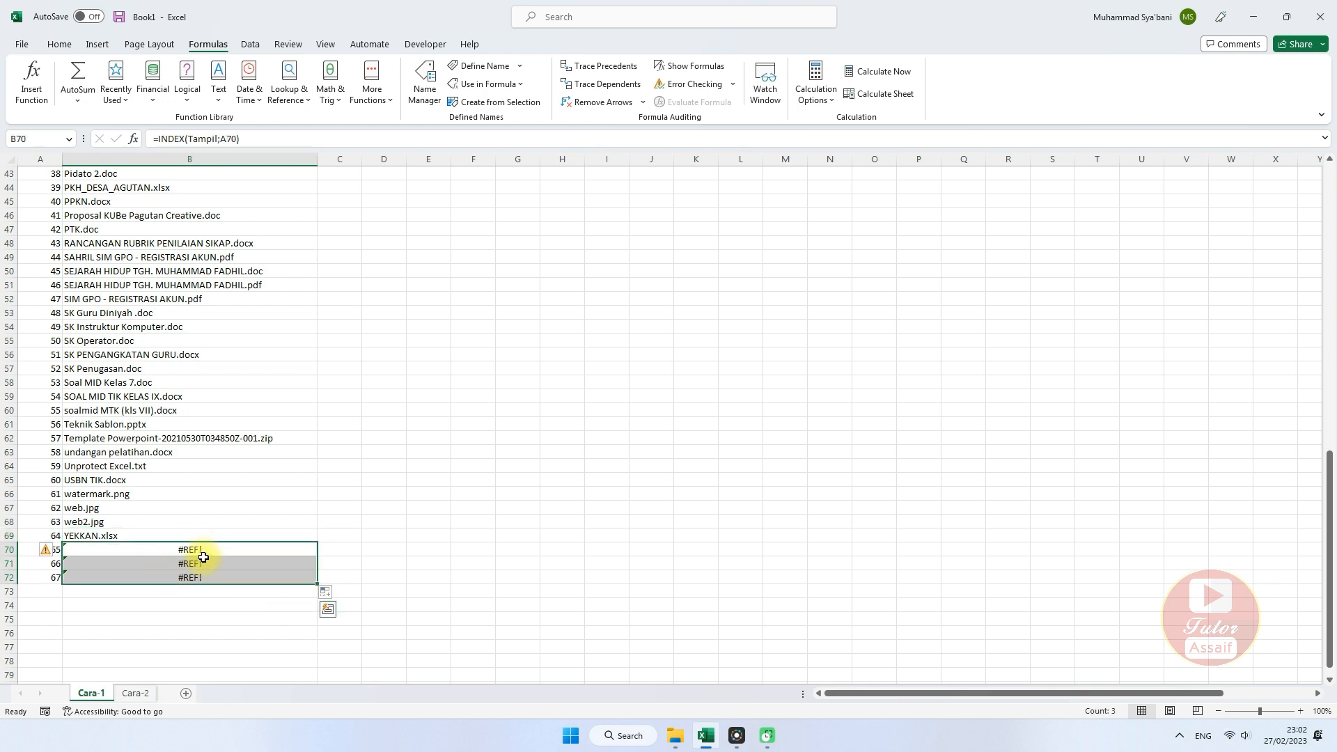
pyautogui.scroll(14, 182, 480)
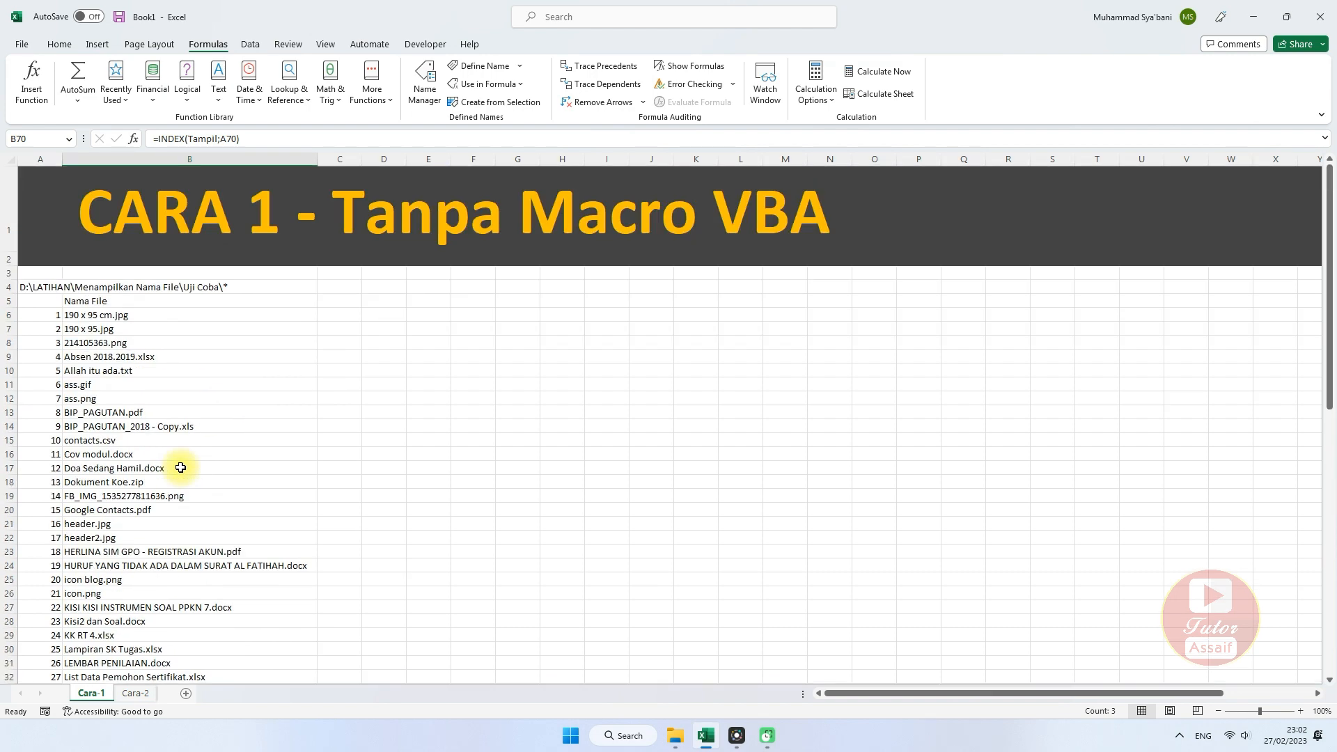
pyautogui.click(176, 398)
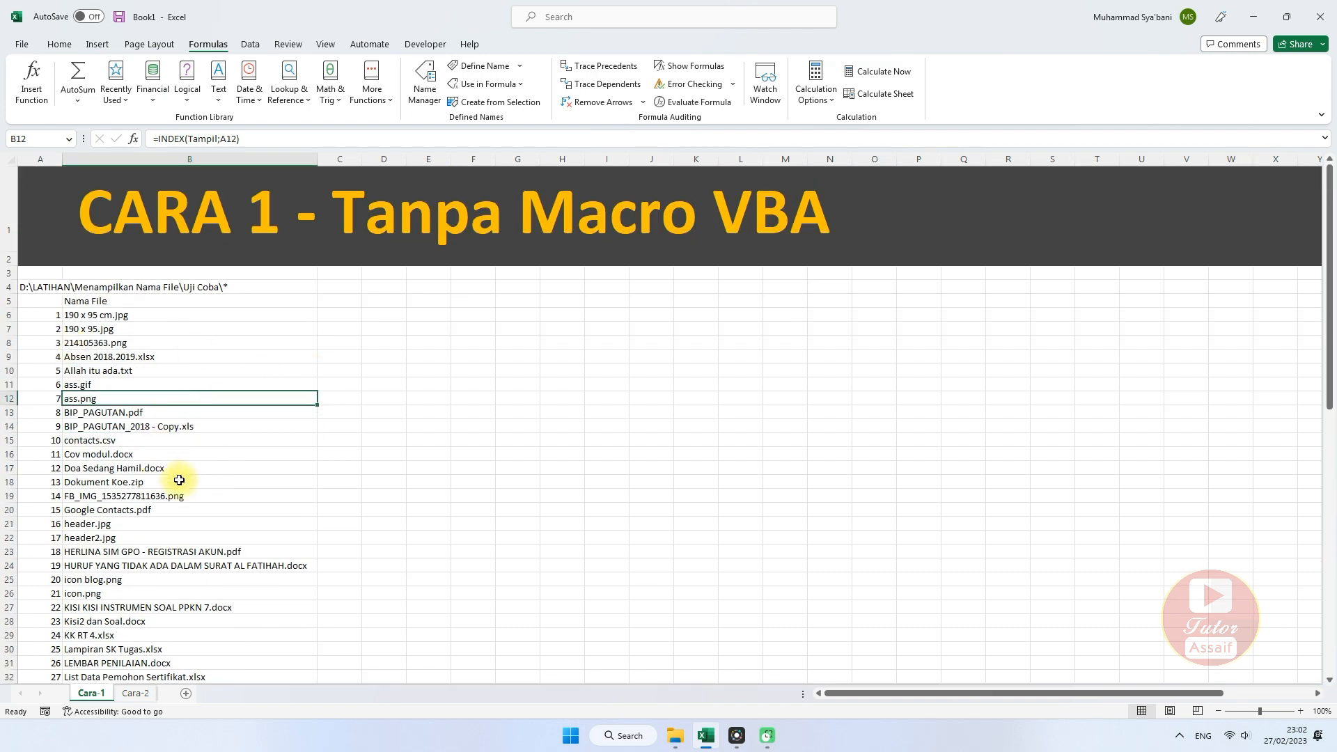
# - Switch to the Cara-2 sheet and open the Visual Basic editor
pyautogui.click(149, 695)
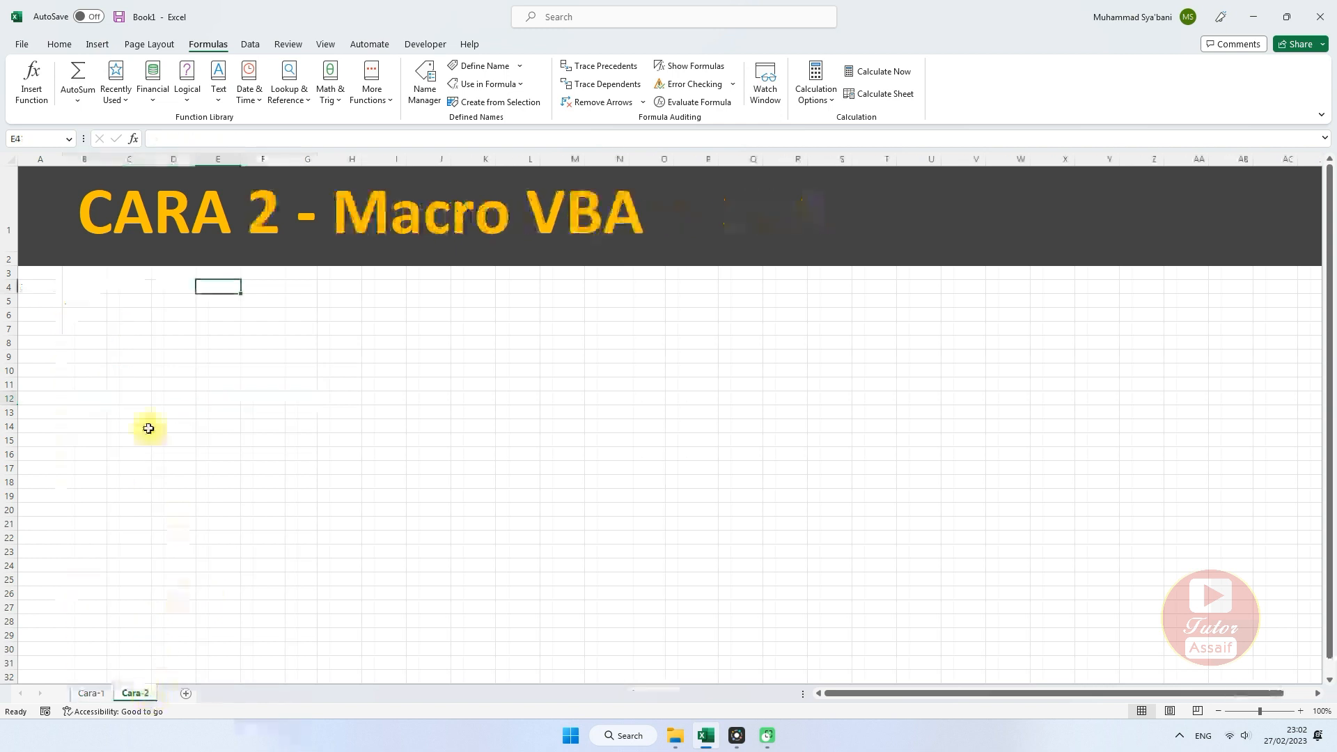
pyautogui.click(93, 339)
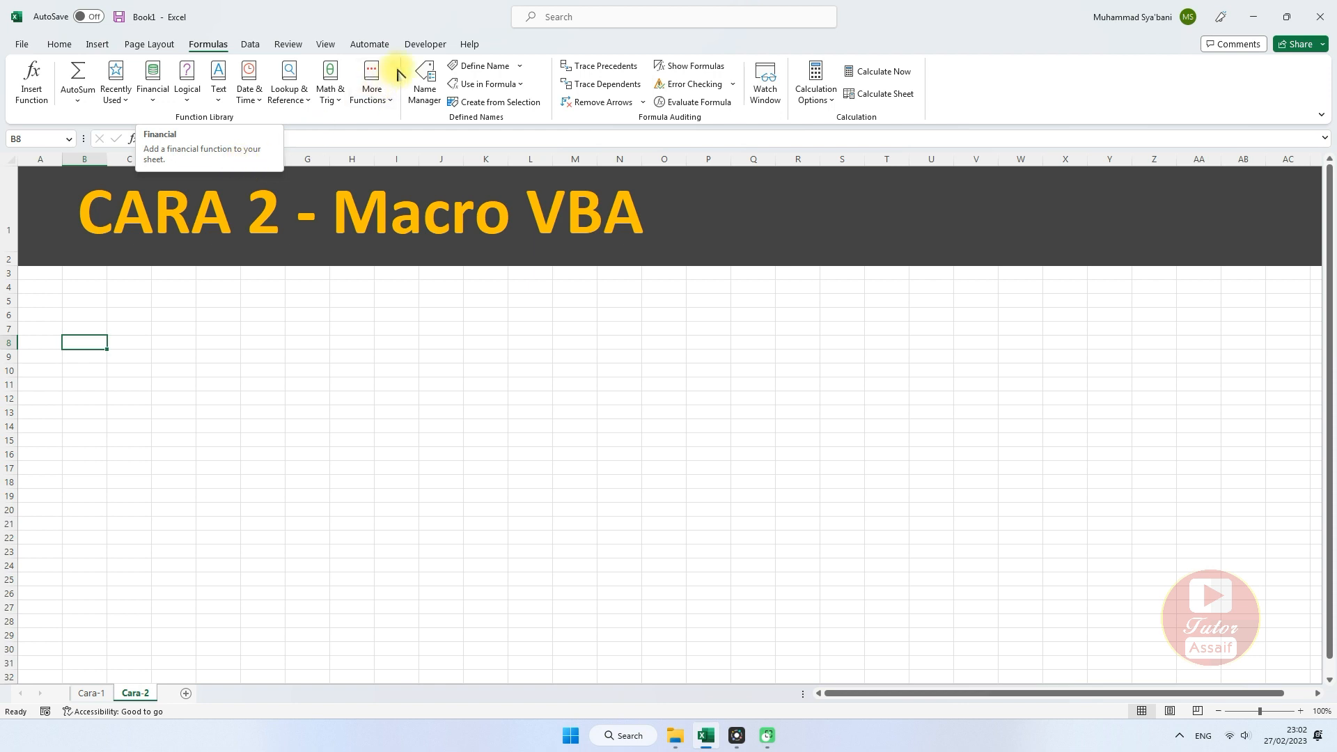
pyautogui.click(424, 46)
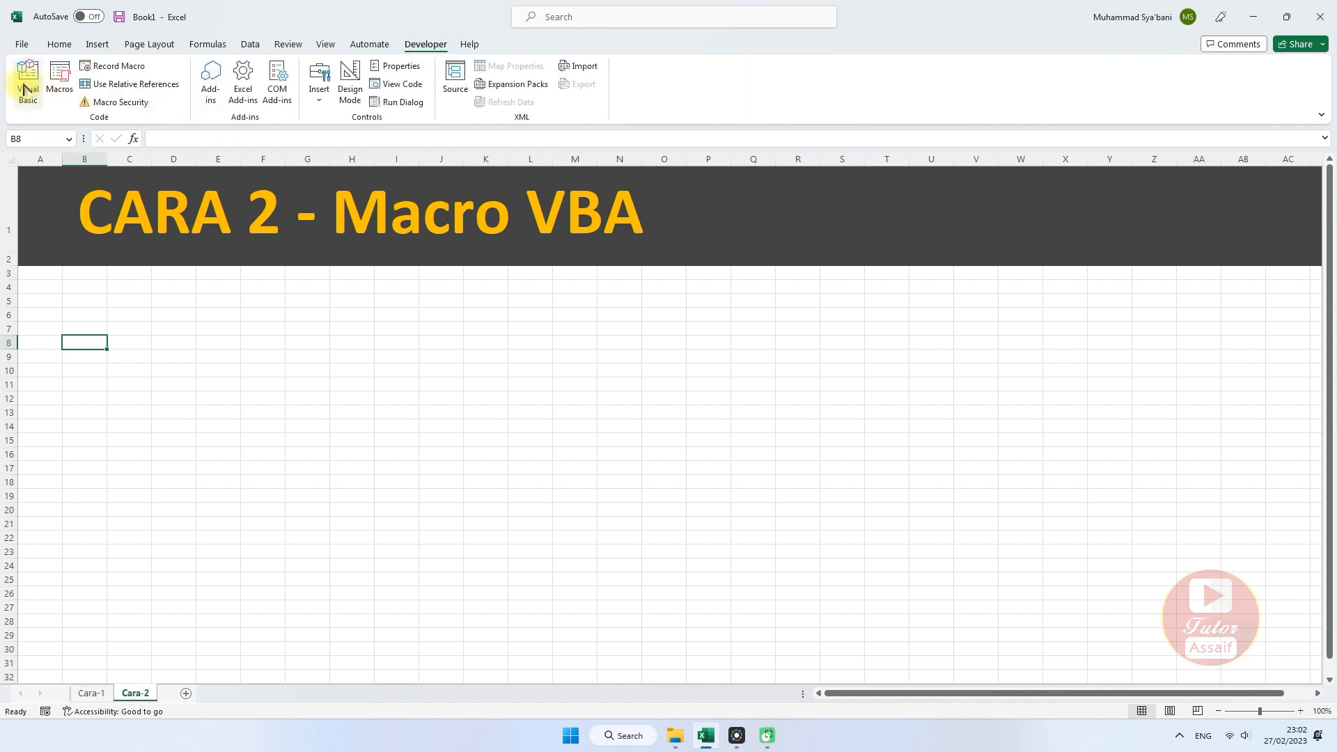
pyautogui.click(24, 89)
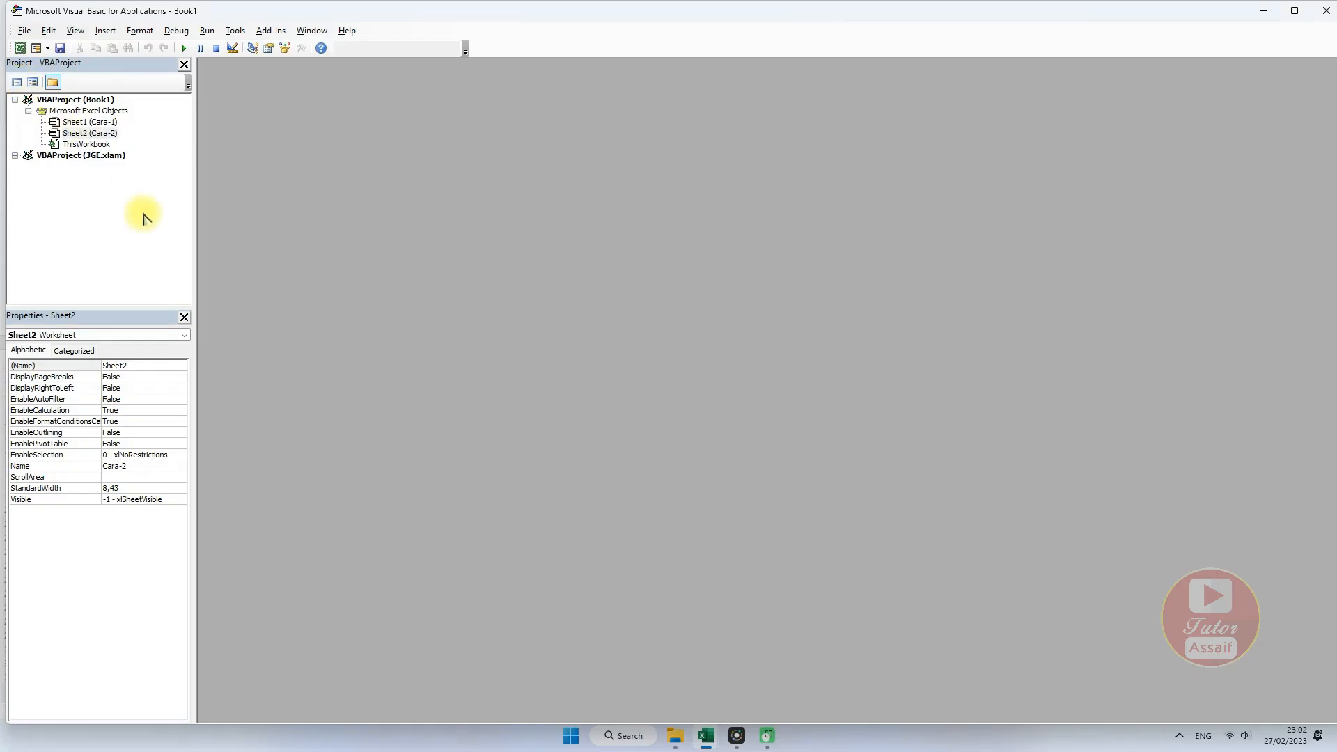
# - Insert a new module into the Book1 VBA project and maximize the editor window
pyautogui.click(94, 134)
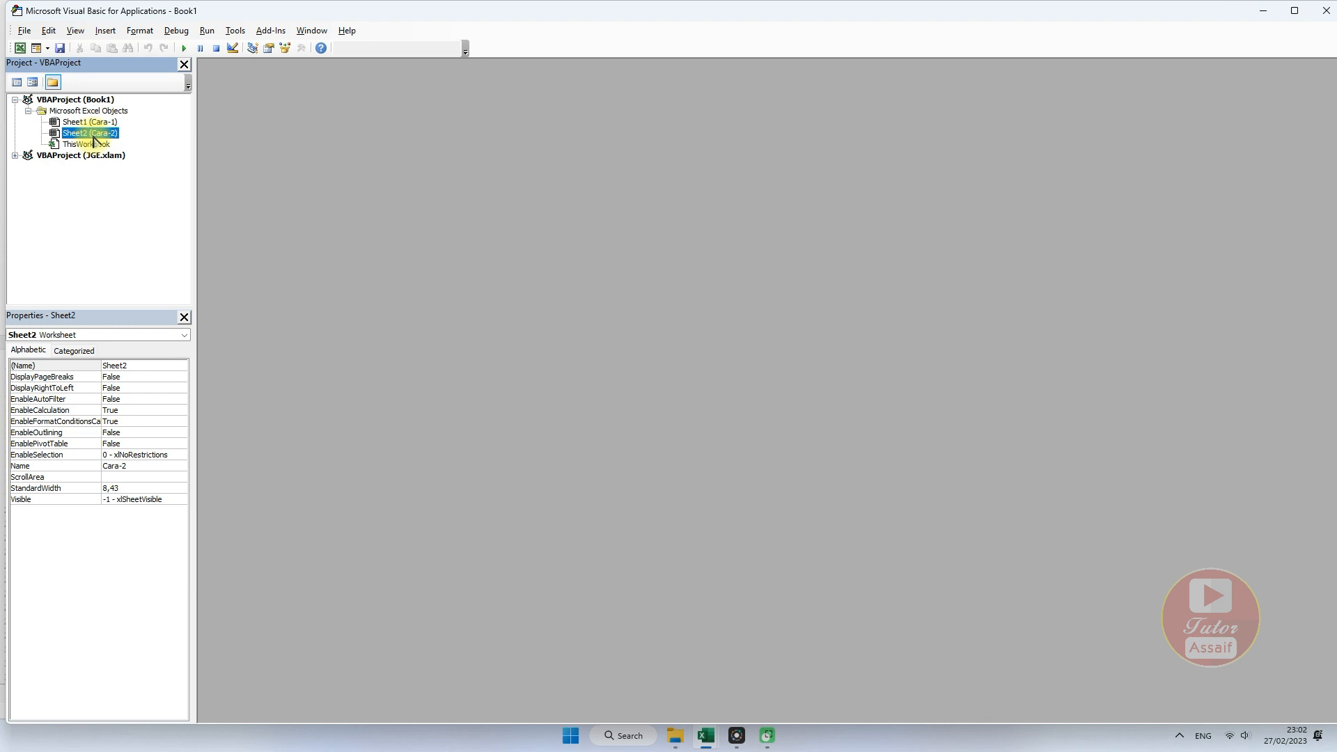
pyautogui.rightClick(92, 136)
pyautogui.moveTo(197, 212)
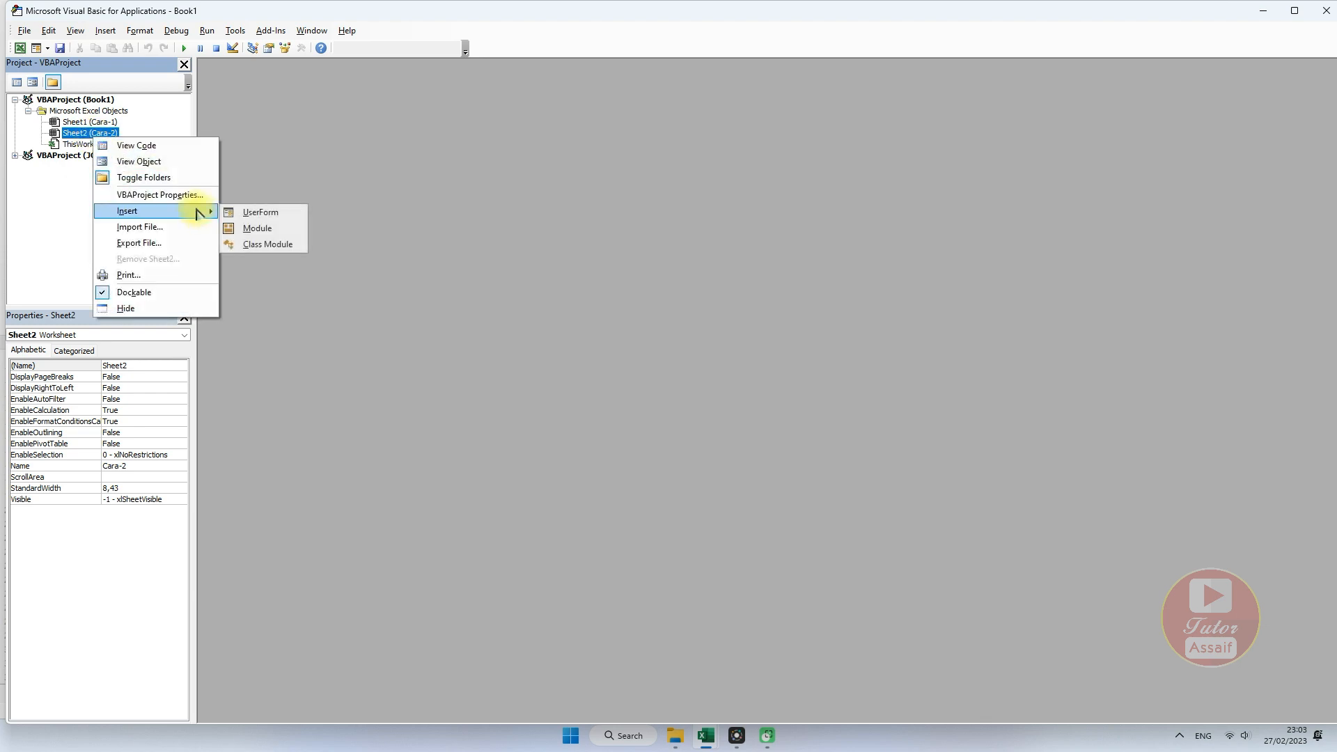
pyautogui.click(255, 229)
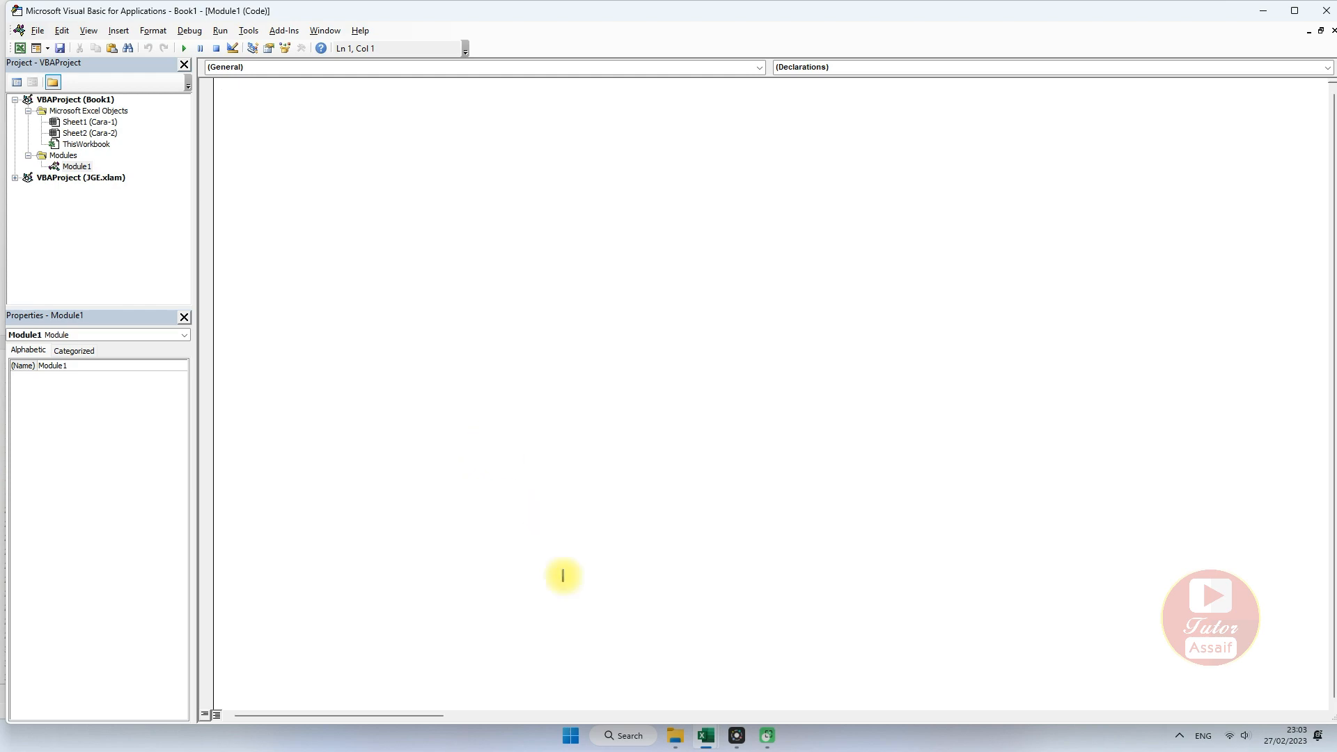
pyautogui.click(1290, 10)
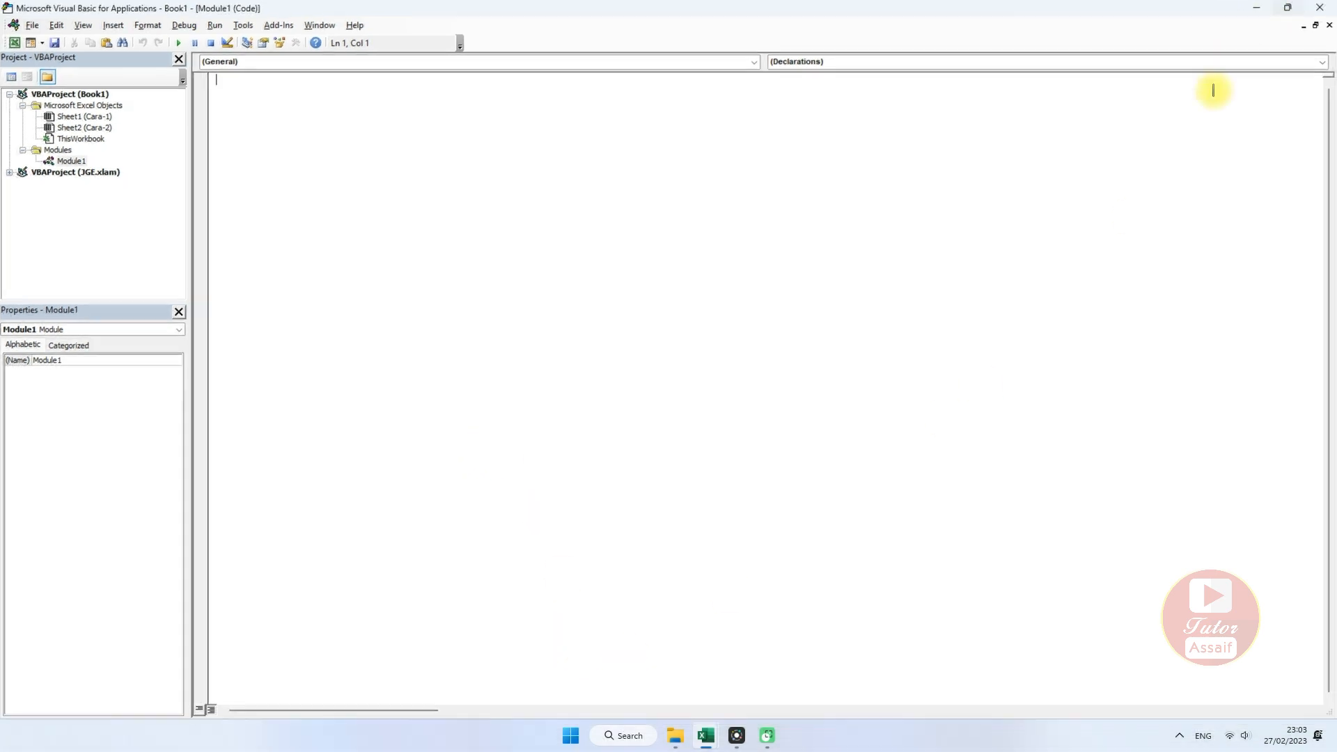
# - Open Coding.txt from the Menampilkan Nama File folder in File Explorer and copy the whole tampil macro code
pyautogui.click(679, 735)
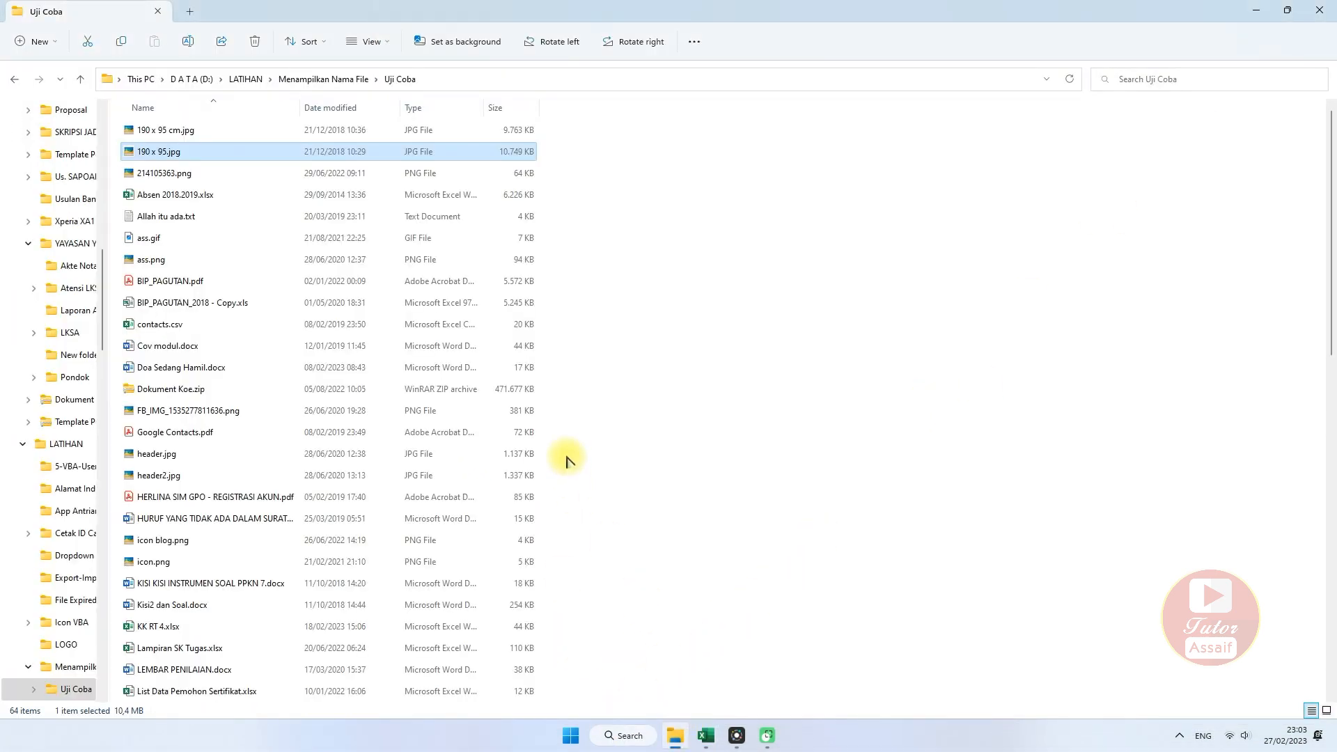
pyautogui.click(334, 80)
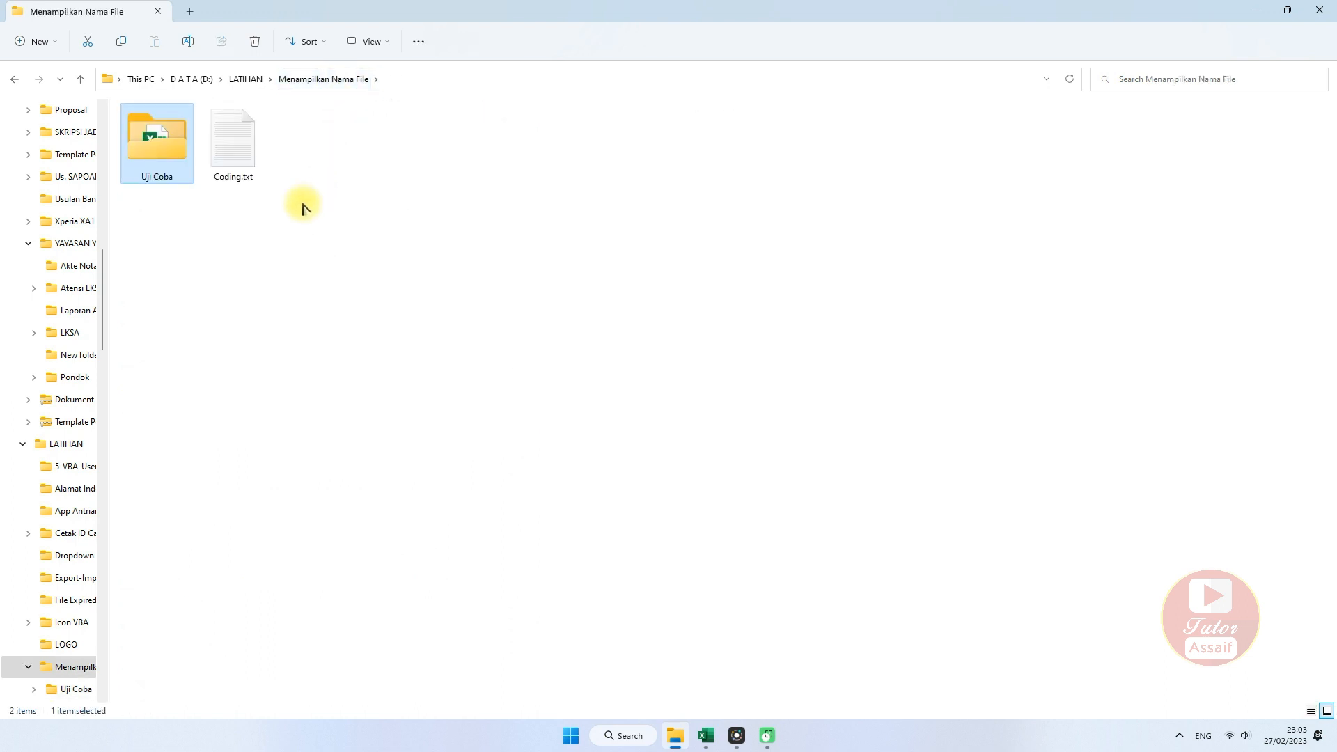
pyautogui.click(236, 157)
pyautogui.doubleClick(236, 158)
pyautogui.moveTo(188, 428); pyautogui.dragTo(21, 134)
pyautogui.hotkey('ctrl', 'c')
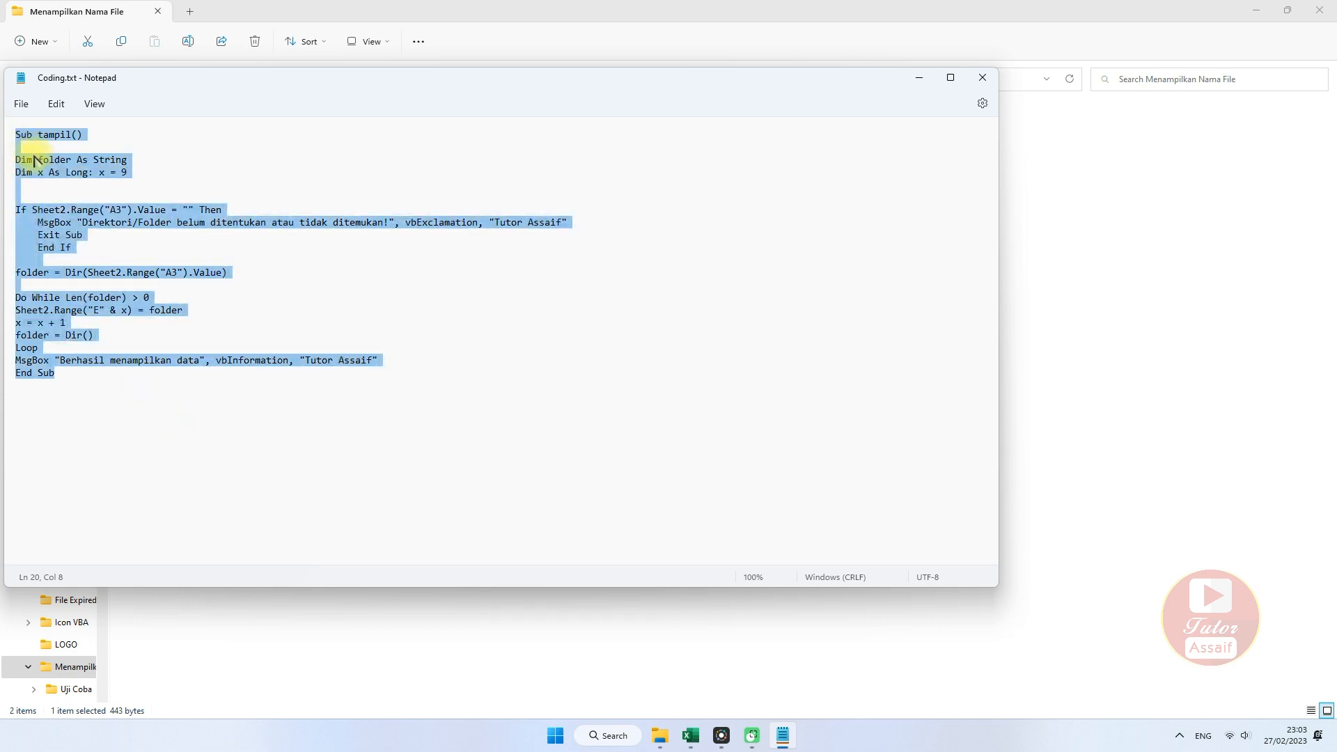
# - Switch to the Visual Basic editor and paste the copied tampil macro code into Module1
pyautogui.click(691, 735)
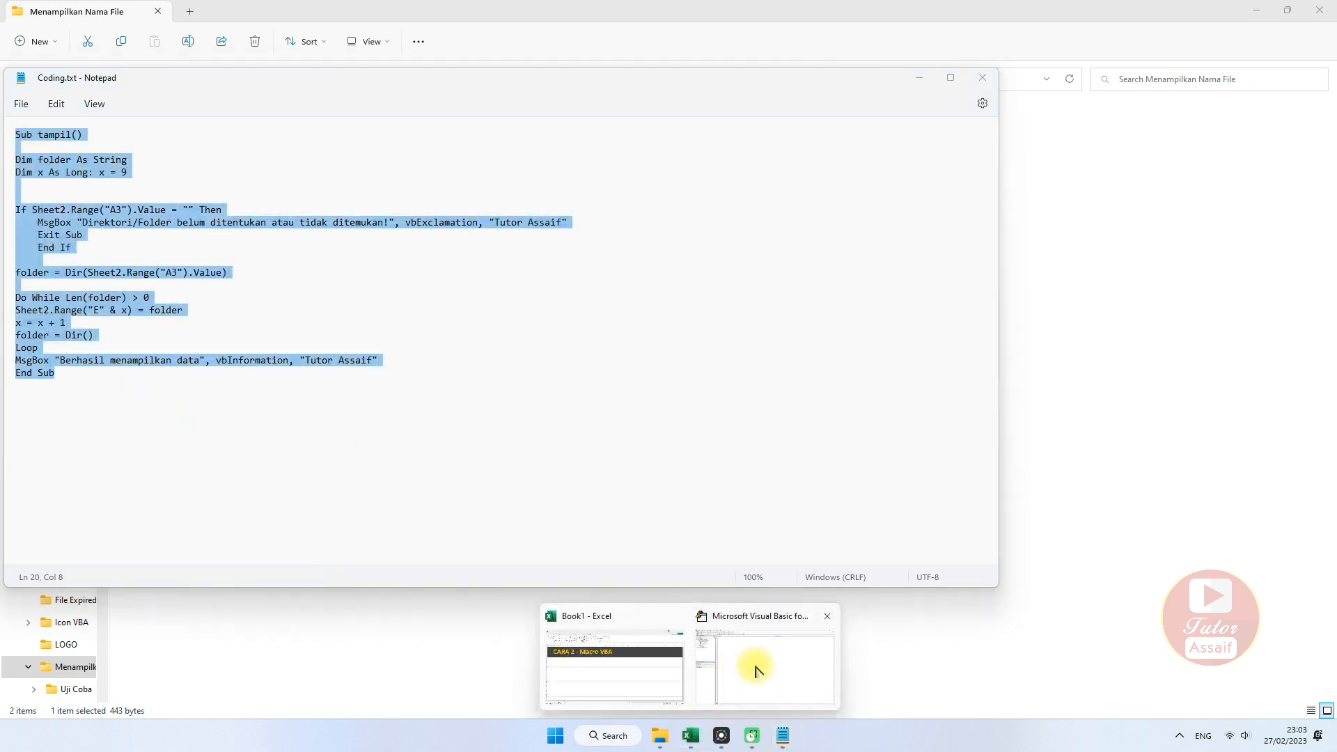
pyautogui.click(756, 669)
pyautogui.hotkey('ctrl', 'v')
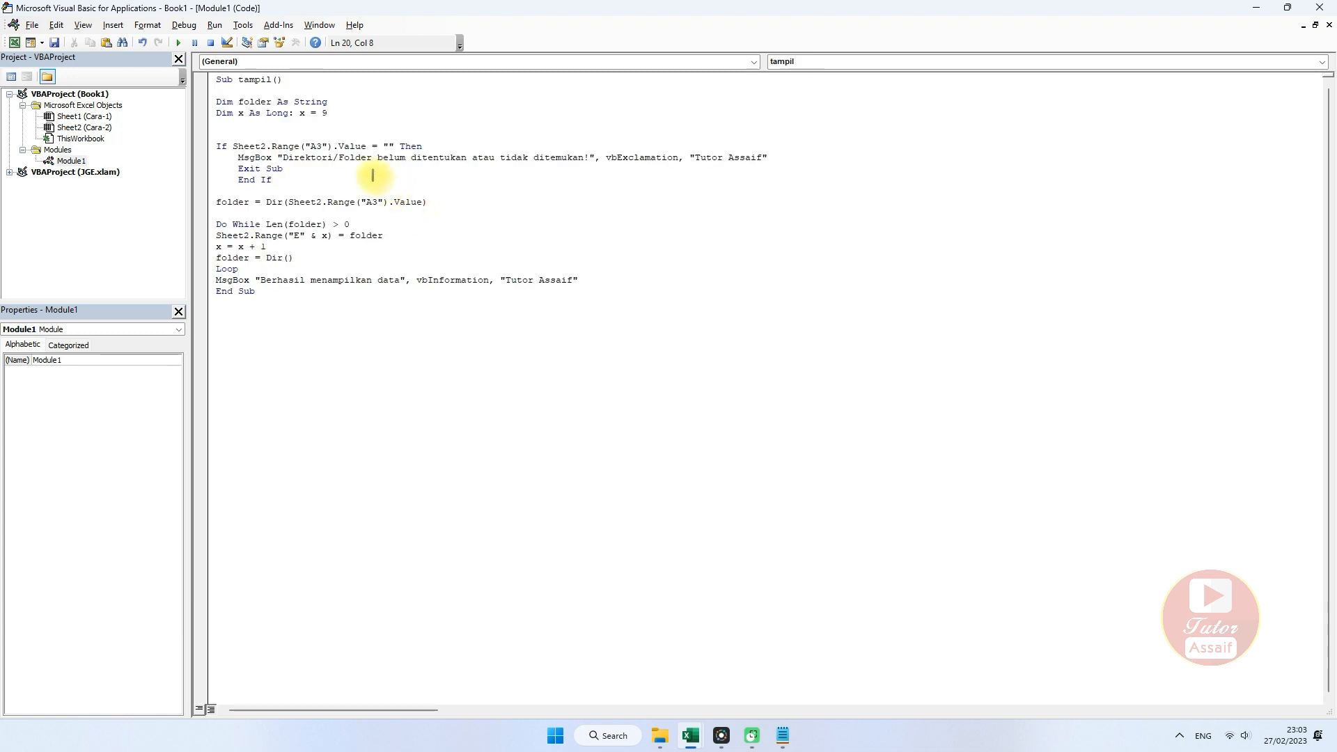
pyautogui.click(353, 332)
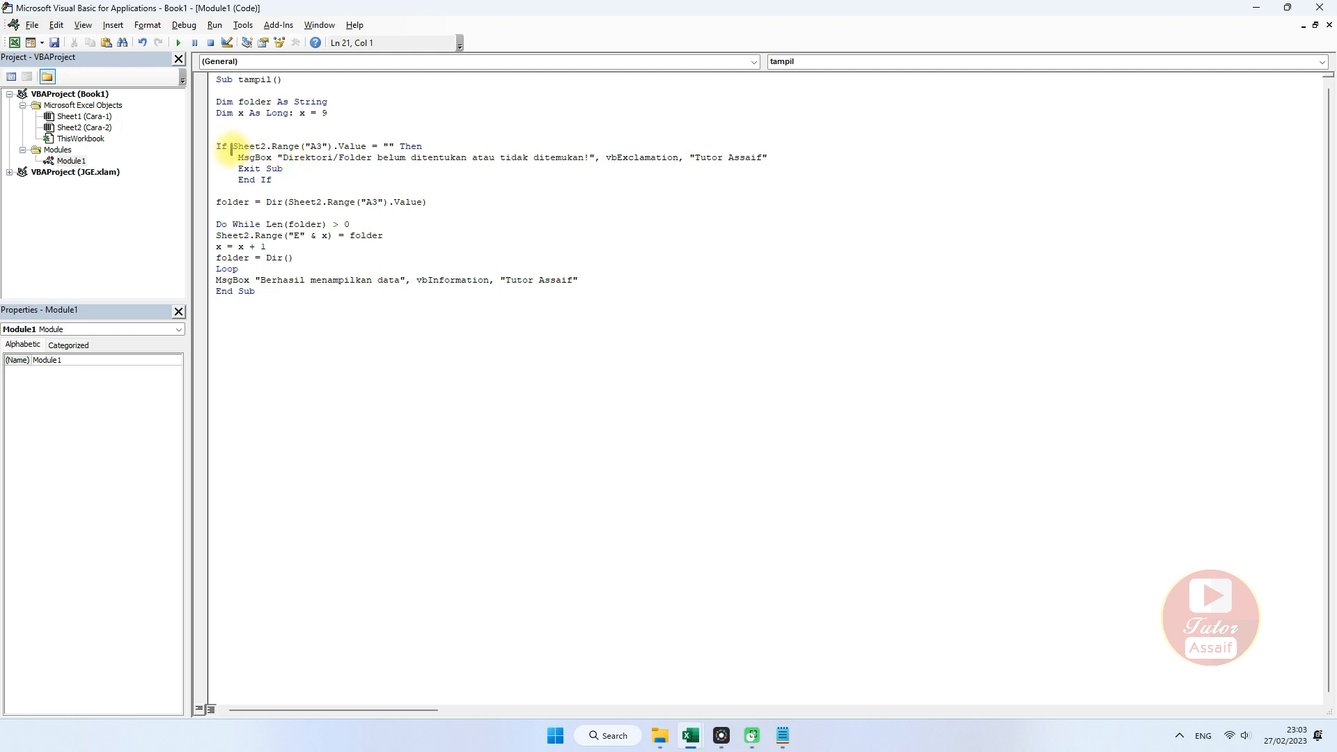
# - Examine the Sheet2 A3 references in the macro's If condition and in its folder = Dir line
pyautogui.moveTo(234, 146); pyautogui.dragTo(316, 148)
pyautogui.click(317, 147)
pyautogui.click(388, 147)
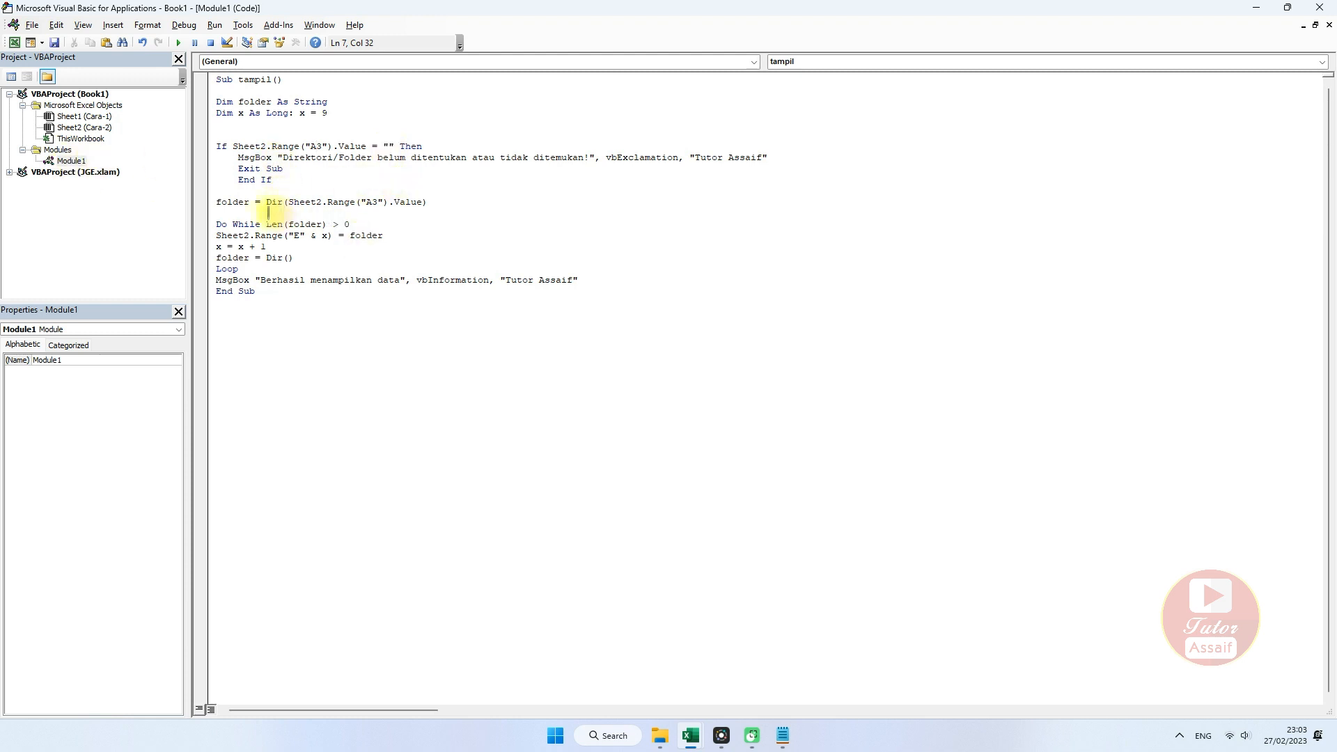
pyautogui.moveTo(295, 202); pyautogui.dragTo(373, 202)
pyautogui.click(405, 202)
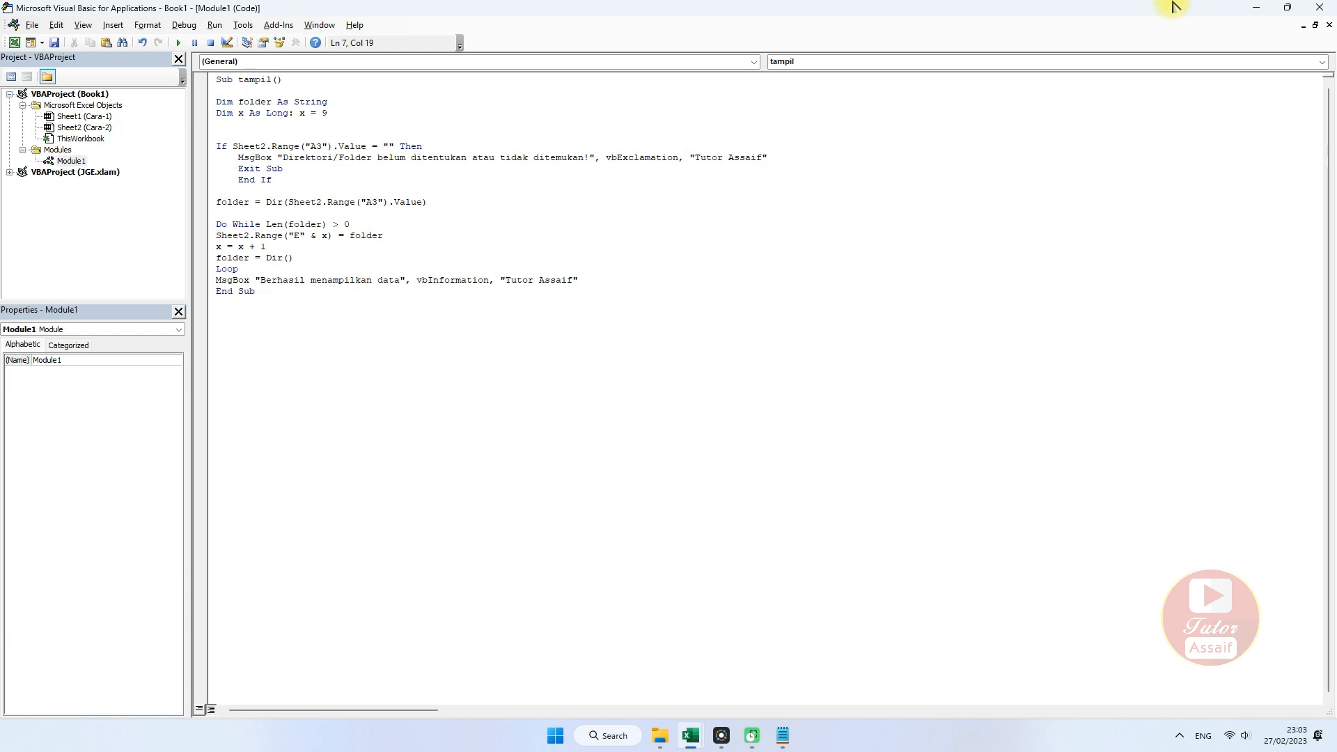
# - Select cell A3 on the Cara-2 sheet in Excel, and copy the Uji Coba folder's path from File Explorer
pyautogui.click(1255, 7)
pyautogui.moveTo(690, 735)
pyautogui.click(630, 660)
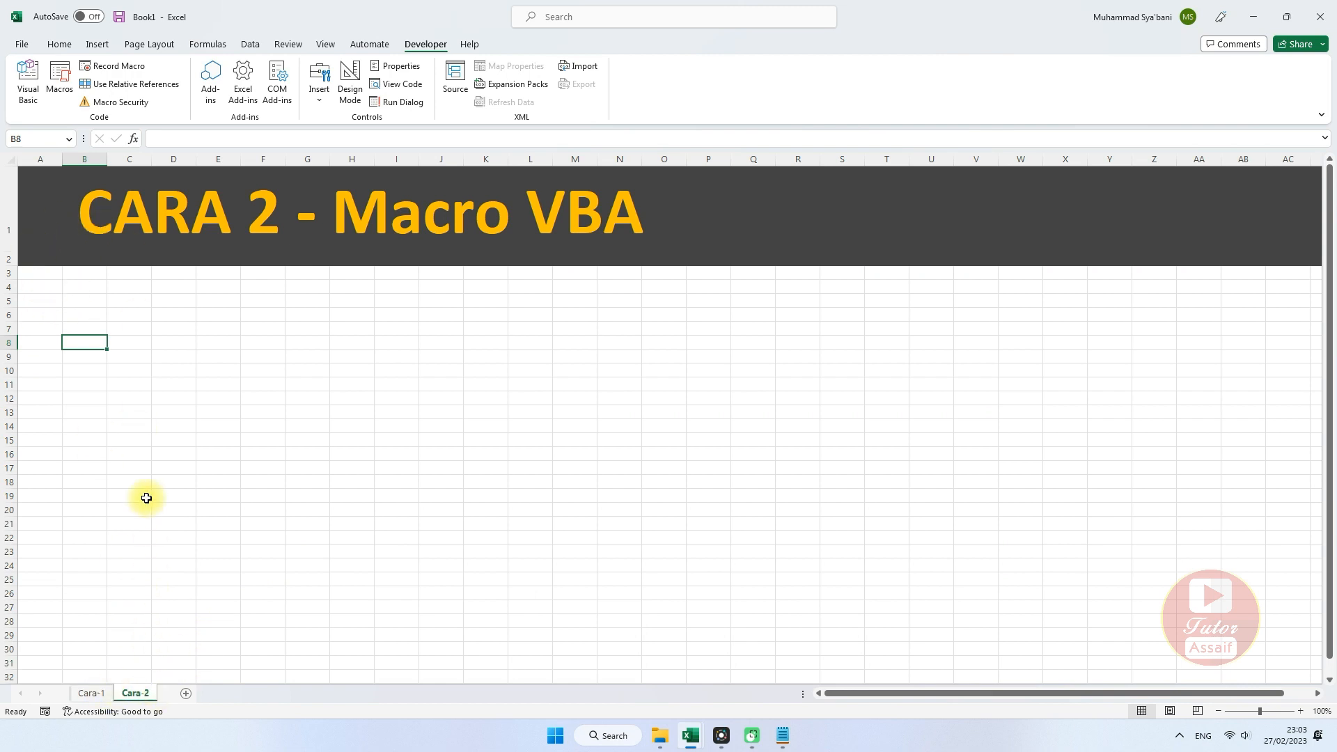
pyautogui.click(49, 273)
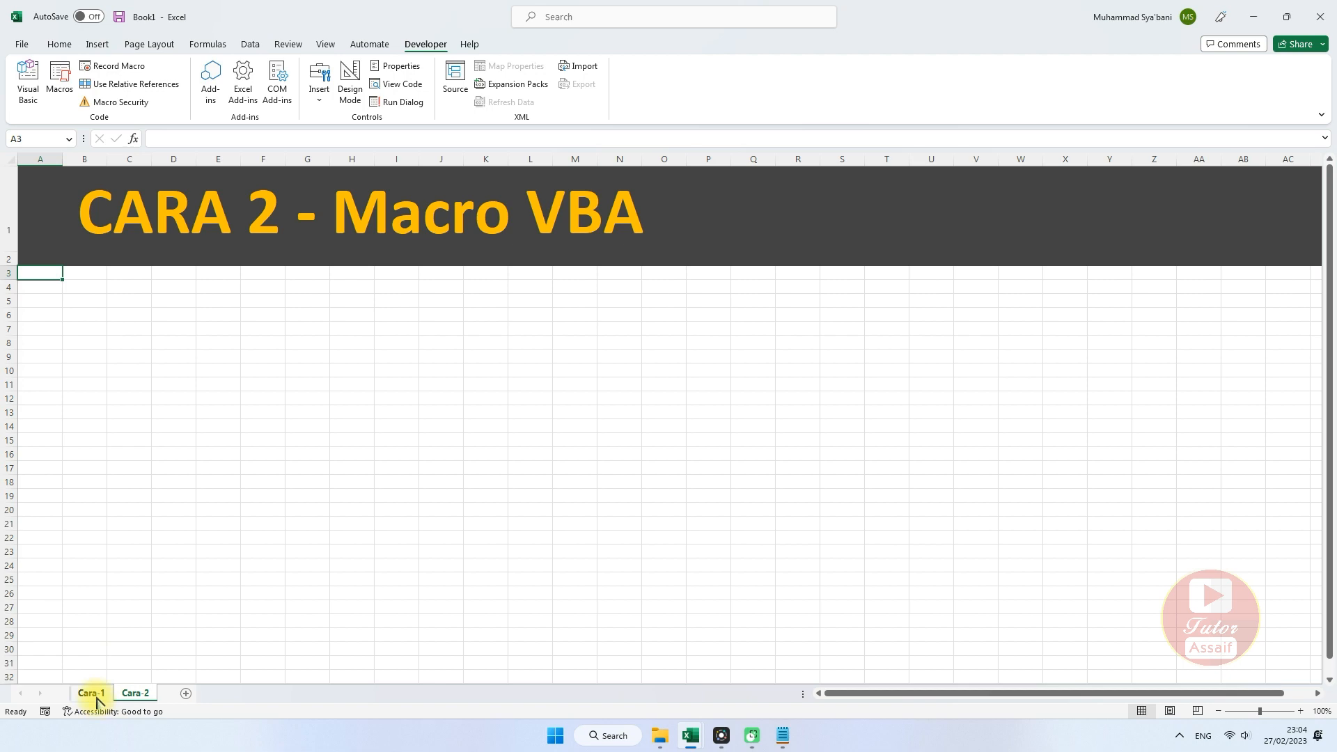
pyautogui.click(660, 735)
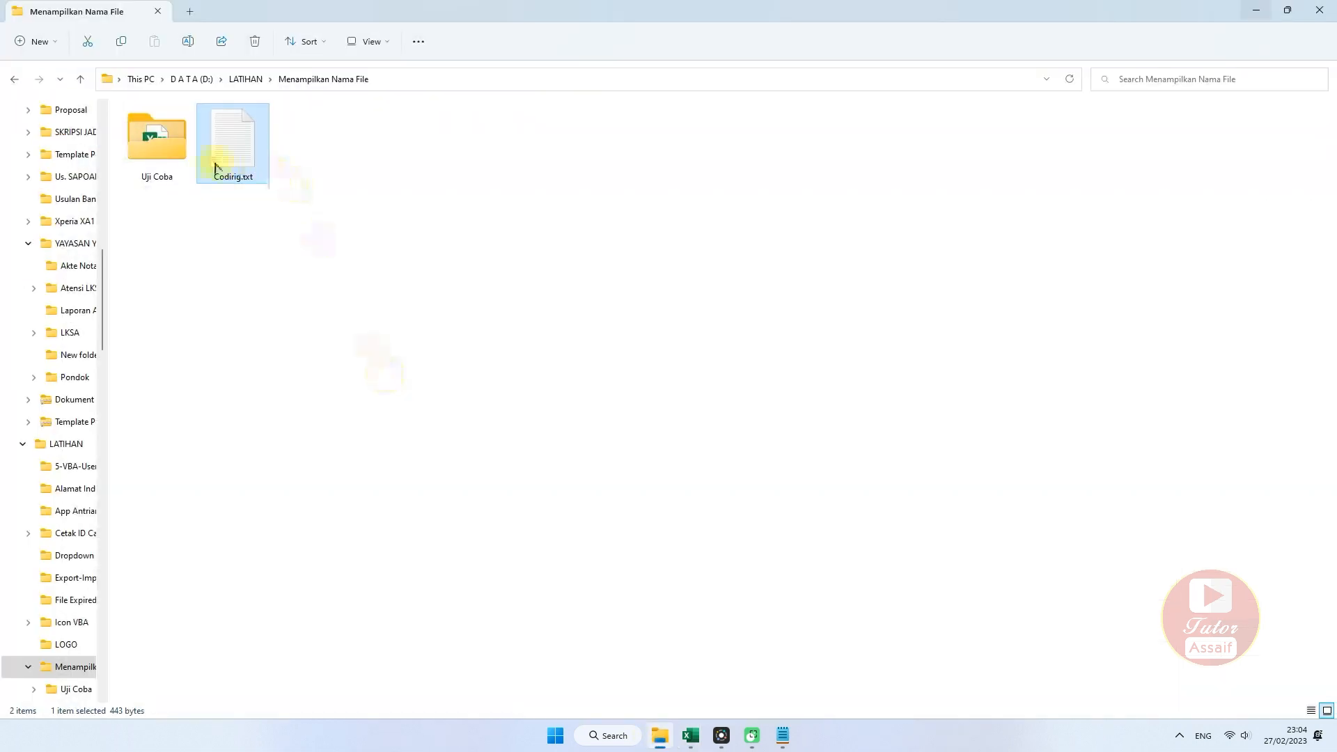
pyautogui.rightClick(171, 177)
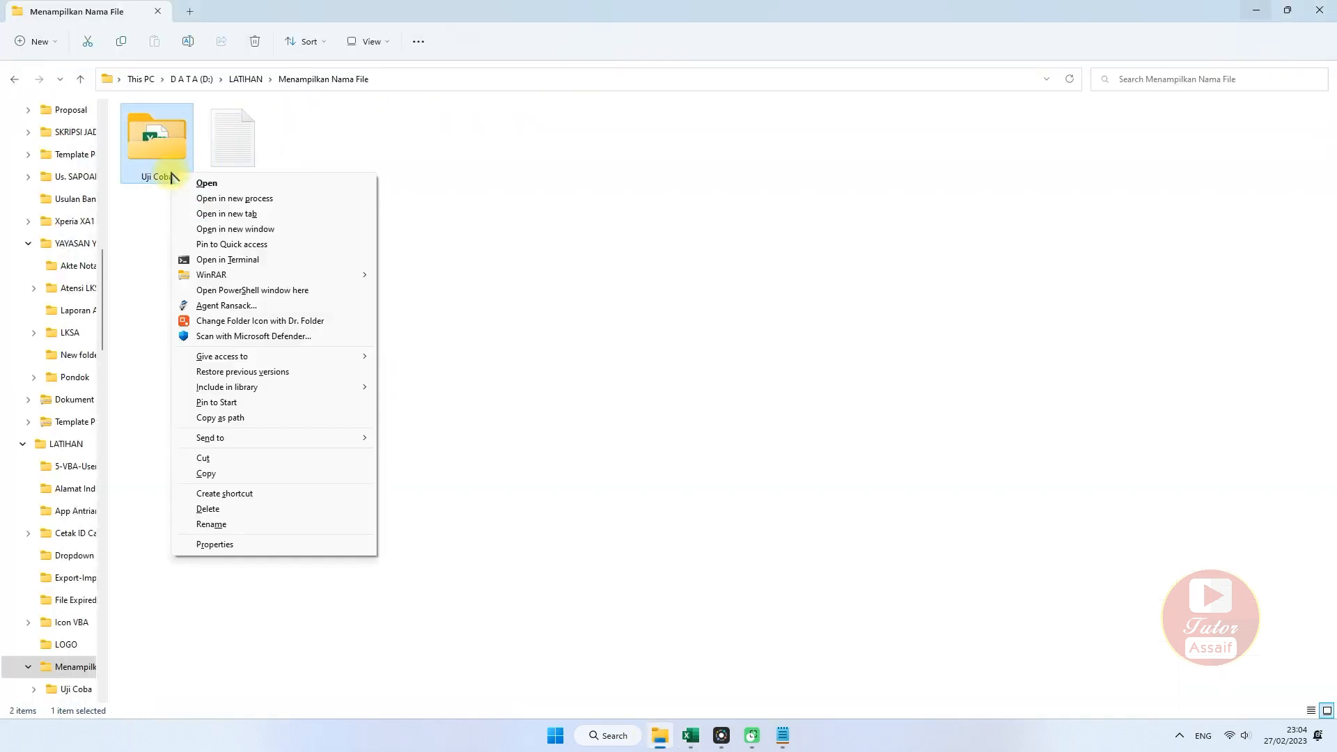
pyautogui.click(229, 420)
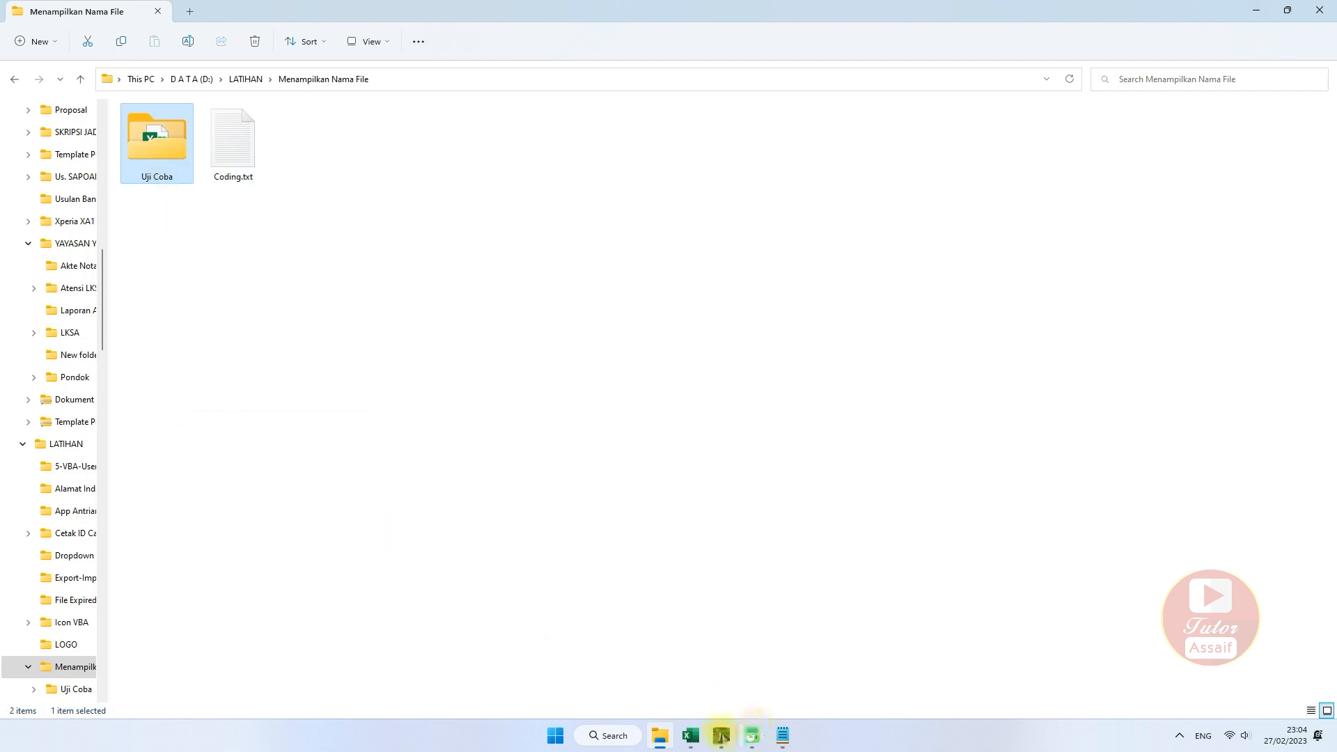
# - Enter the copied path in A3 of Cara-2 without quotes and ending in a wildcard: D:\LATIHAN\Menampilkan Nama File\Uji Coba\*
pyautogui.click(693, 736)
pyautogui.click(646, 667)
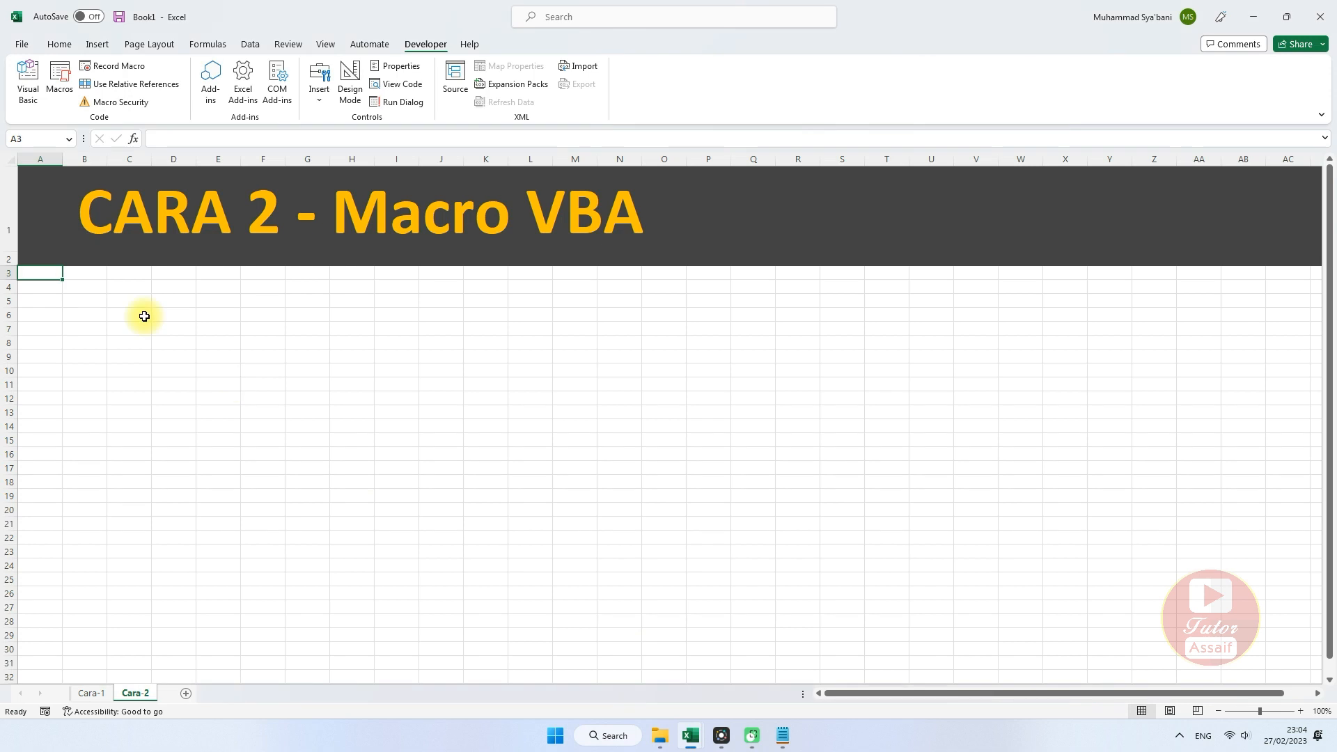
pyautogui.click(186, 134)
pyautogui.hotkey('ctrl', 'v')
pyautogui.click(159, 138)
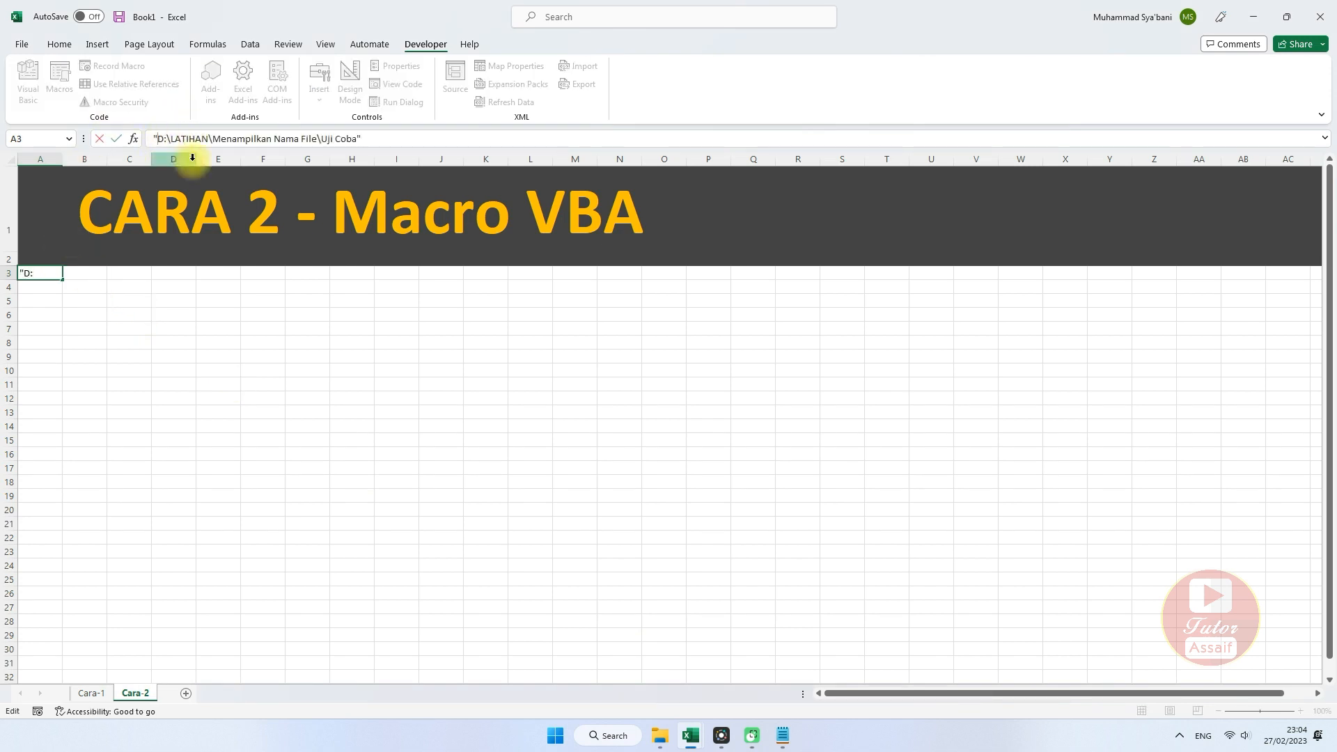
pyautogui.press('BackSpace')
pyautogui.press('BackSpace')
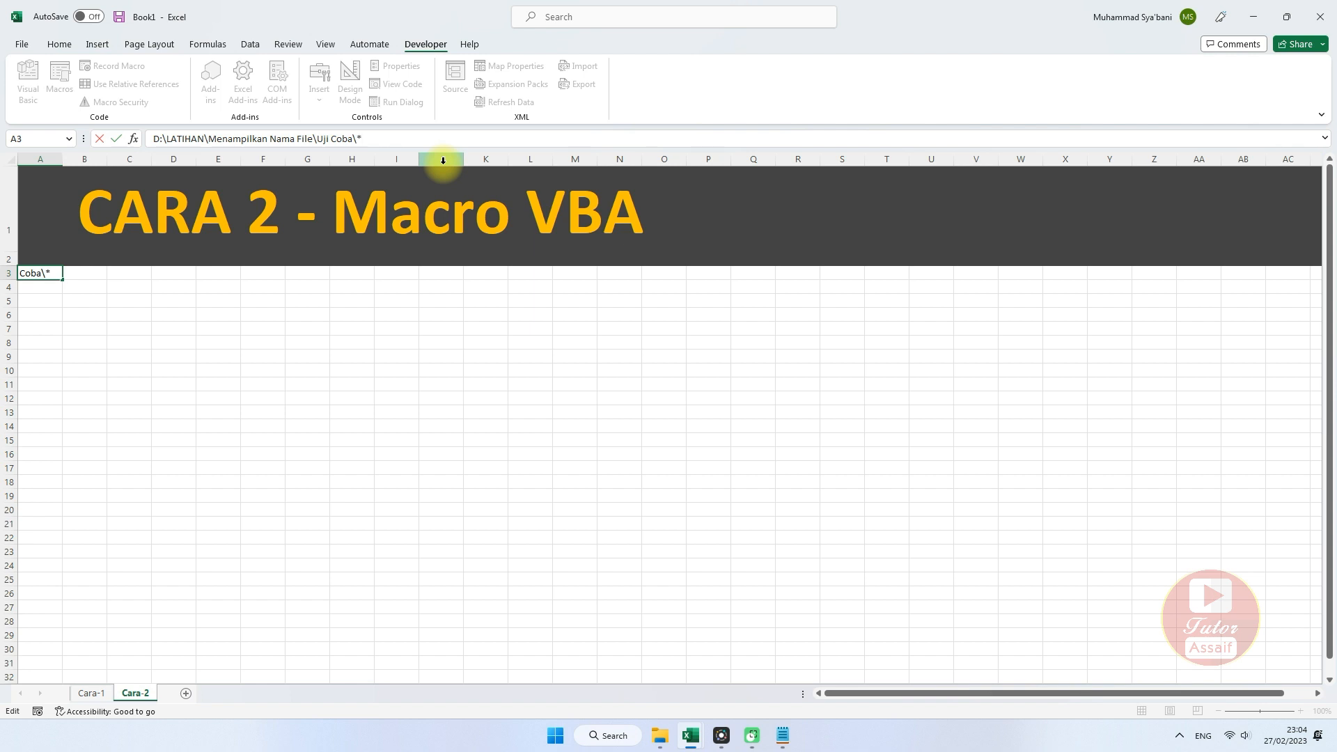
pyautogui.press('Return')
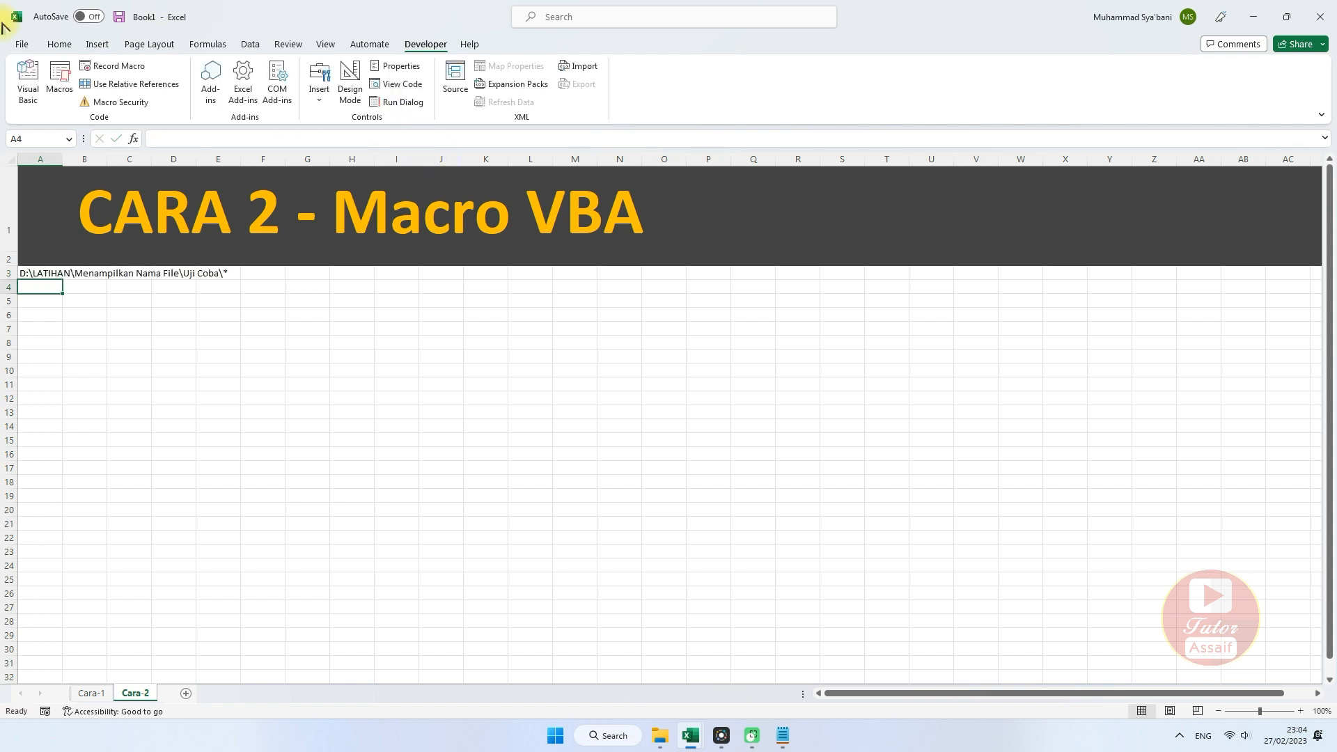
pyautogui.click(52, 273)
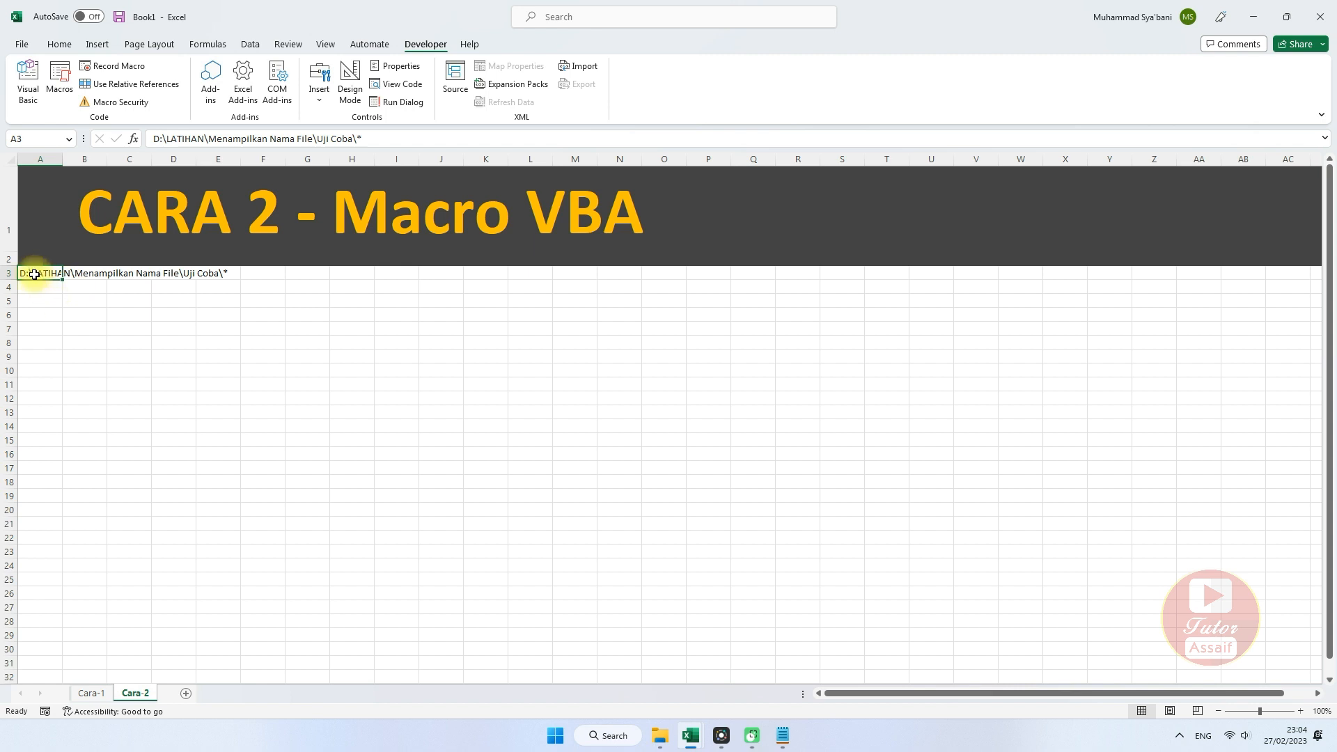
# - Check the macro's starting row and row increment in the code, and locate the matching output area in column E of Cara-2
pyautogui.click(29, 87)
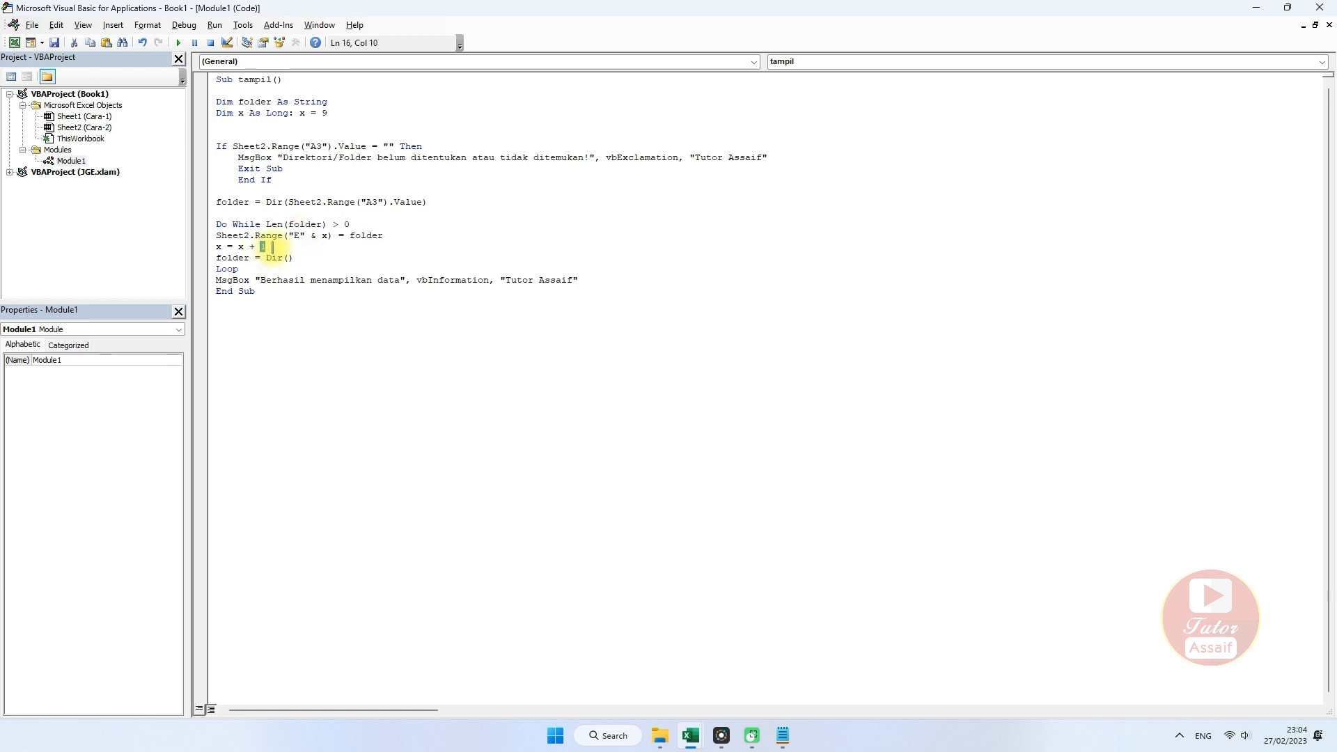
pyautogui.click(330, 113)
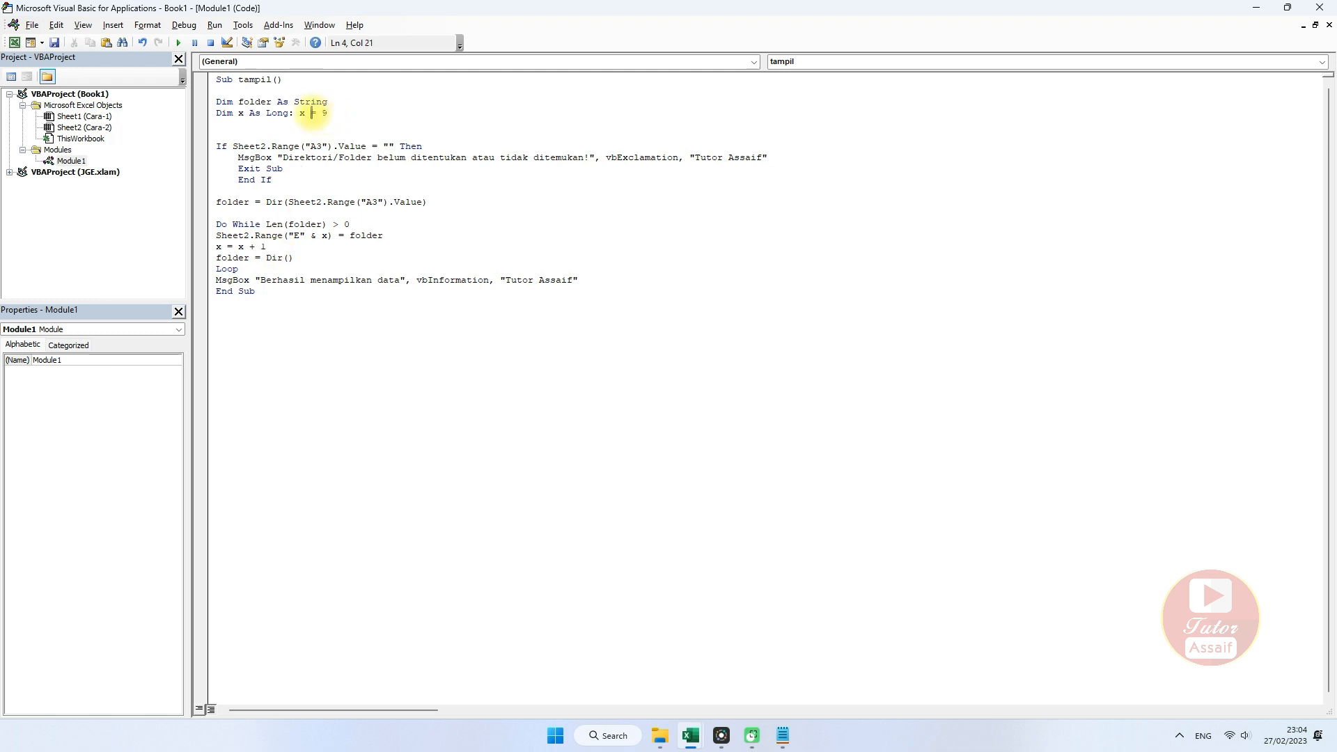
pyautogui.click(1256, 7)
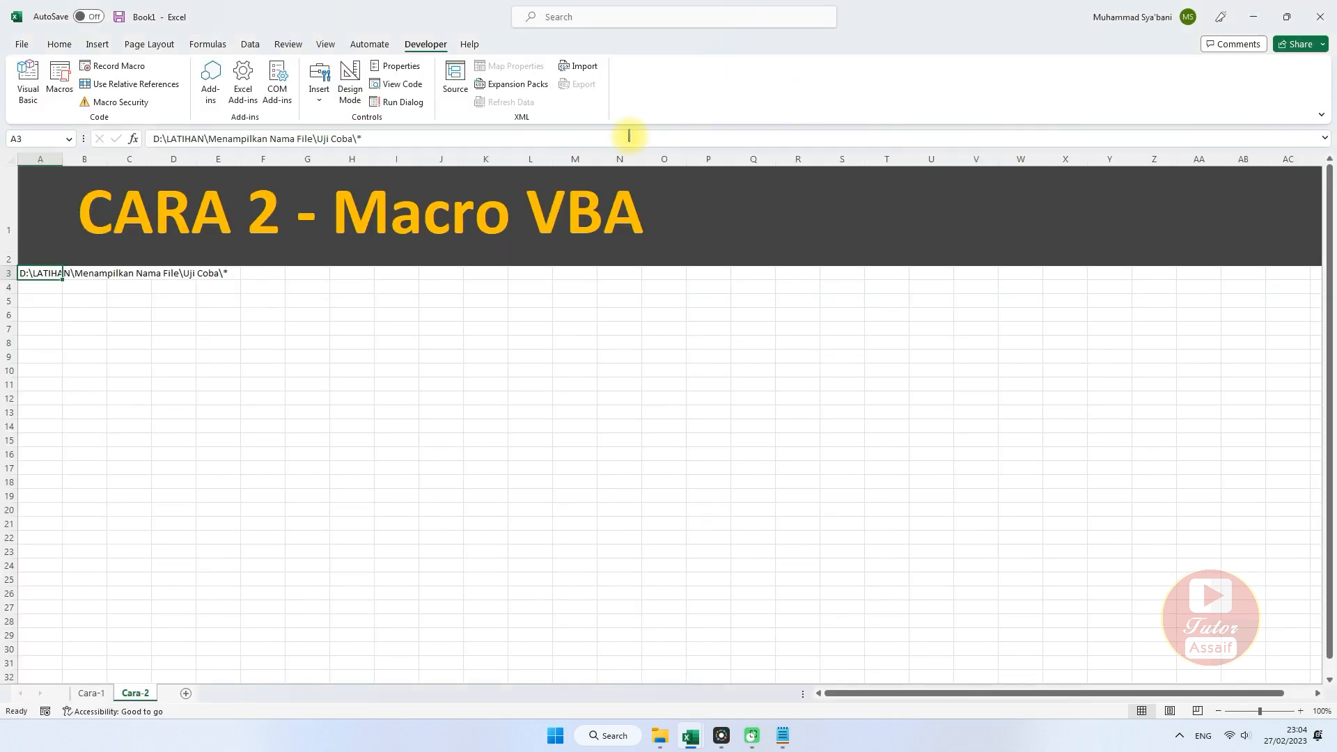
pyautogui.click(218, 158)
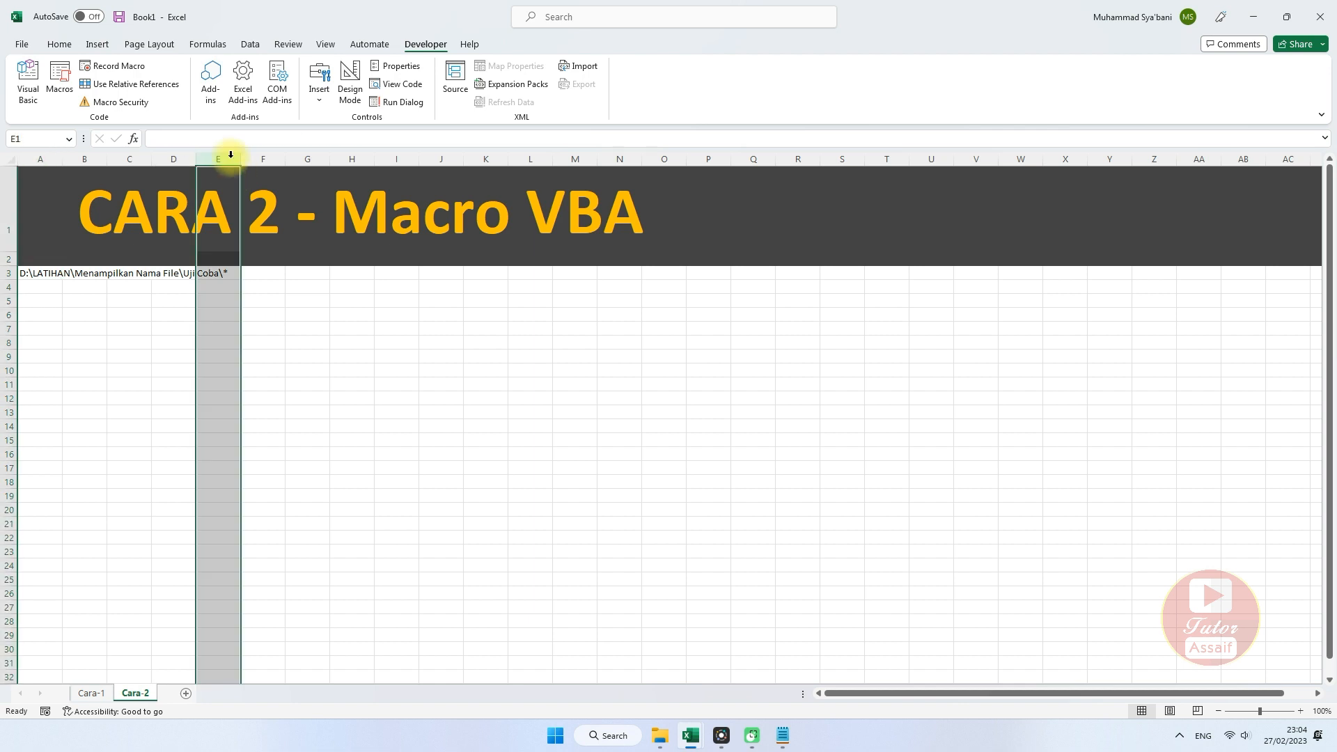
pyautogui.click(211, 357)
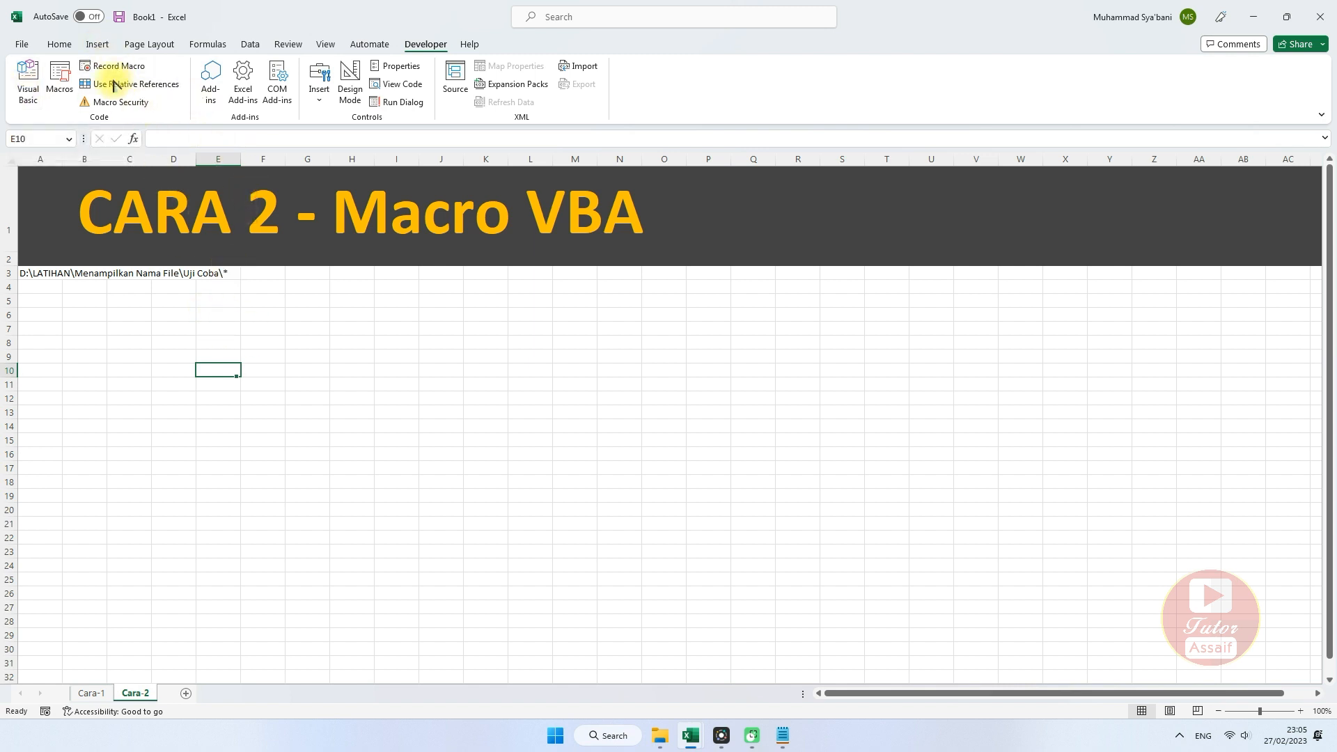
# - Draw a rectangle about 5.42 cm wide and 1.46 cm high on Cara-2 and label it TAMPILKAN
pyautogui.click(88, 47)
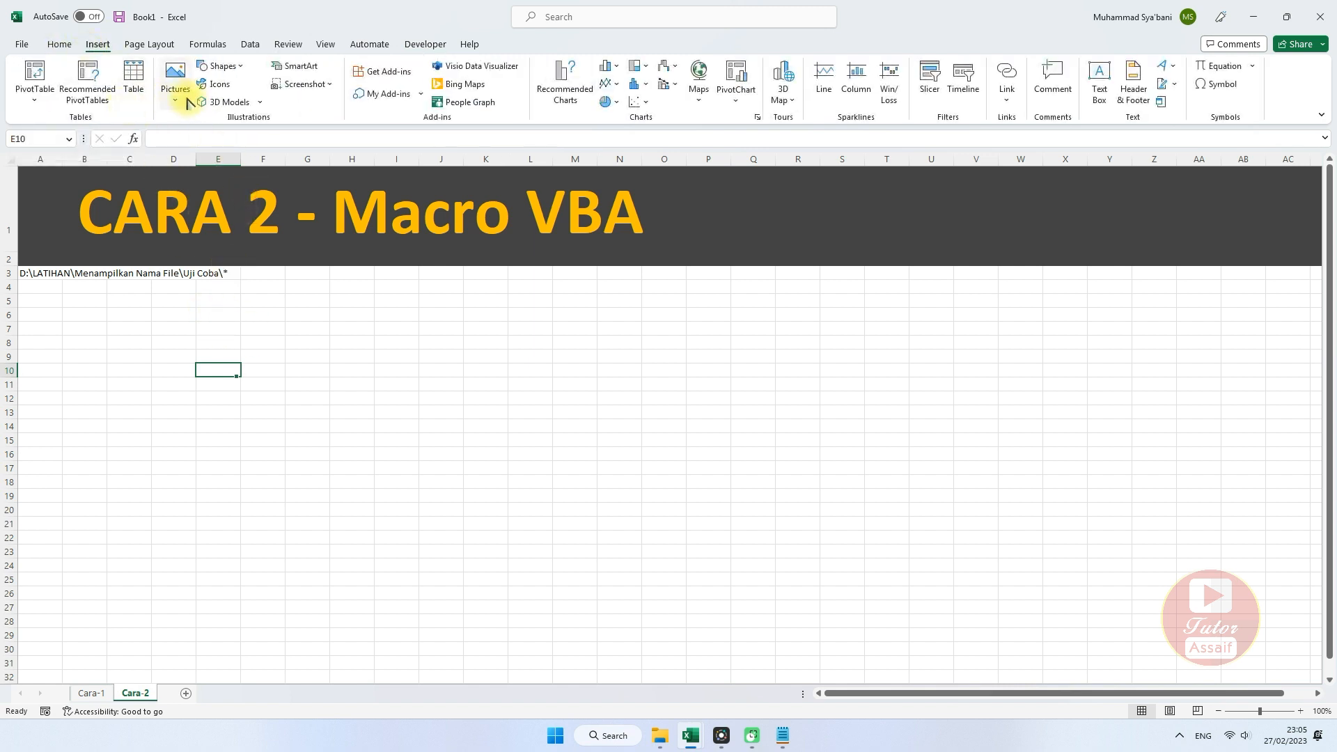
pyautogui.click(175, 82)
pyautogui.click(223, 65)
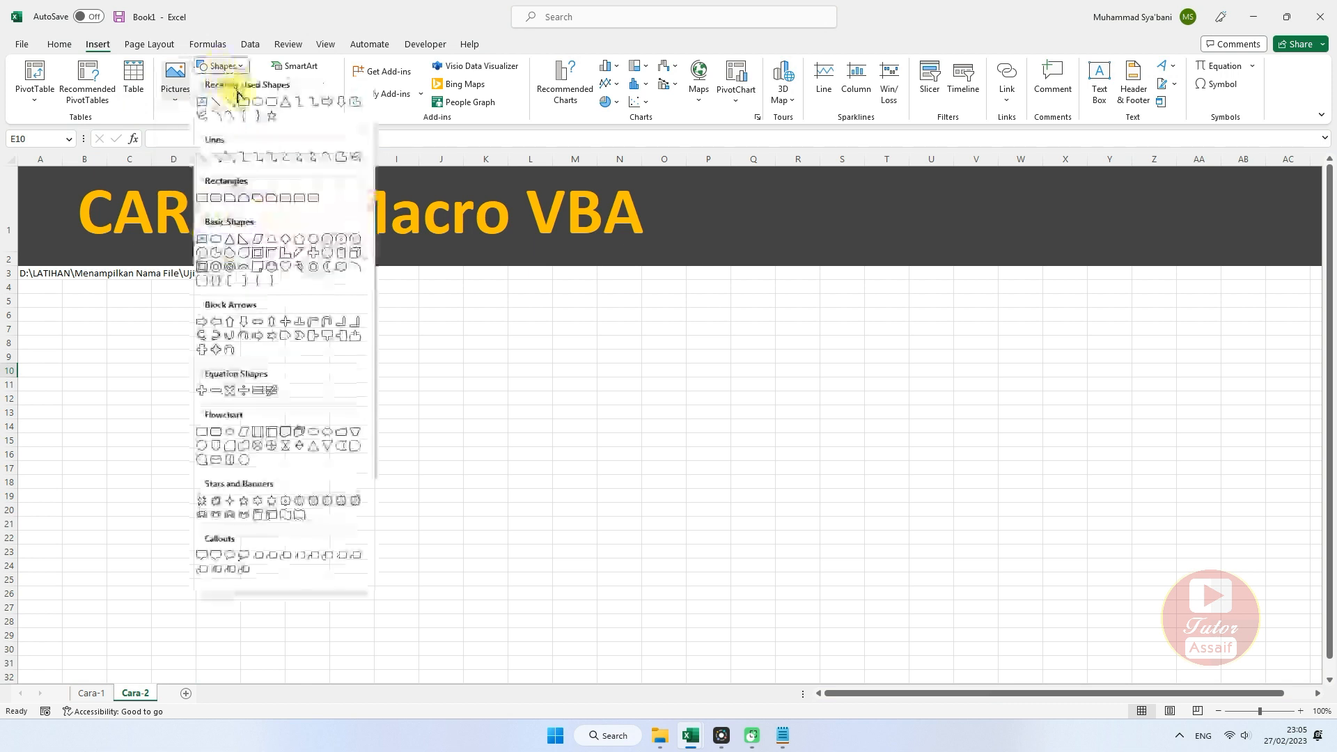
pyautogui.click(239, 110)
pyautogui.moveTo(413, 315); pyautogui.dragTo(556, 354)
pyautogui.rightClick(541, 338)
pyautogui.press('Escape')
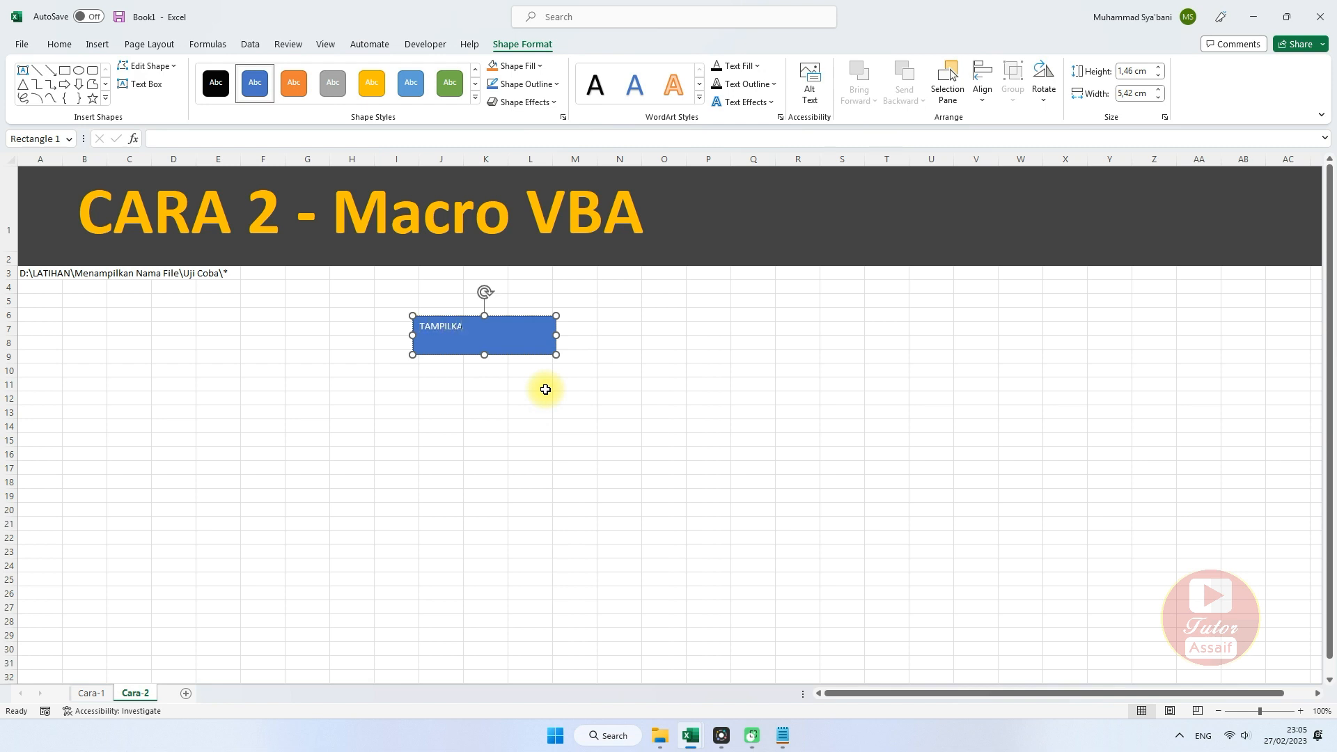
pyautogui.press('Escape')
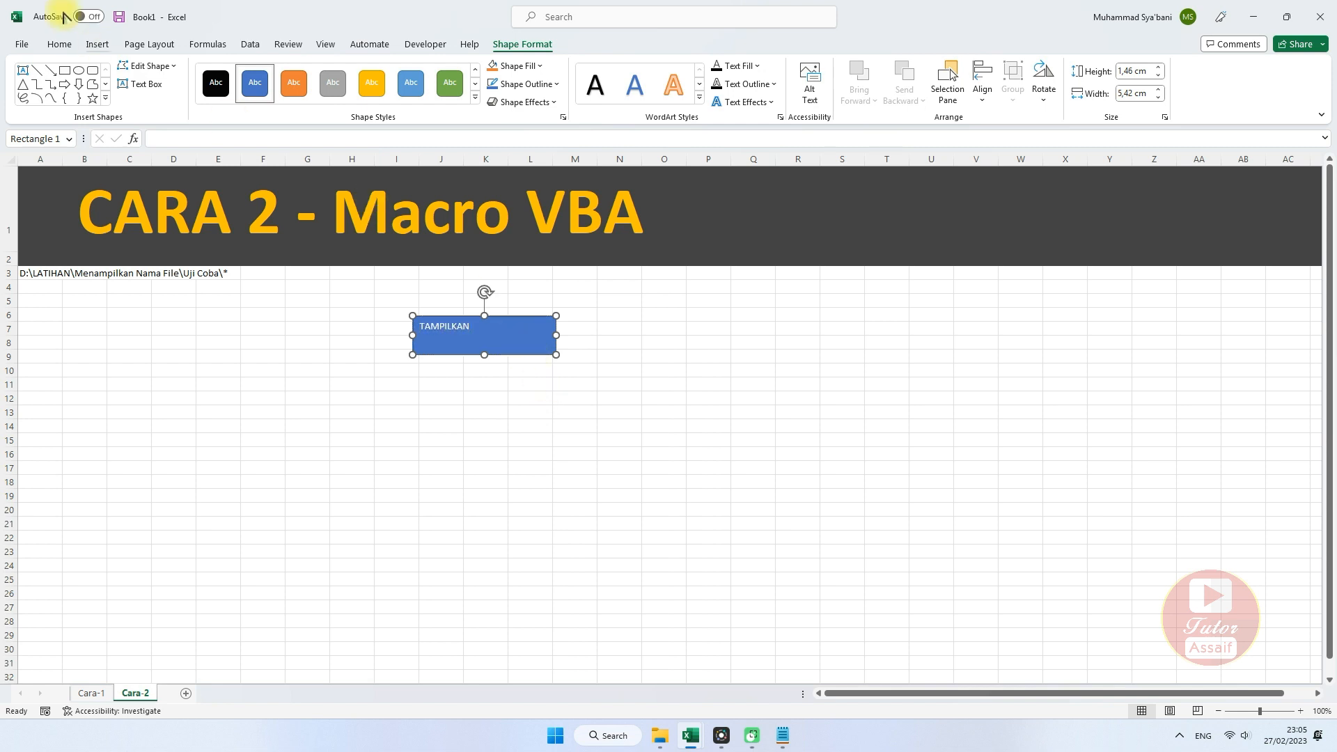
# - Center the TAMPILKAN label horizontally and vertically in the rectangle, enlarge it to 20 pt and make it bold
pyautogui.click(60, 44)
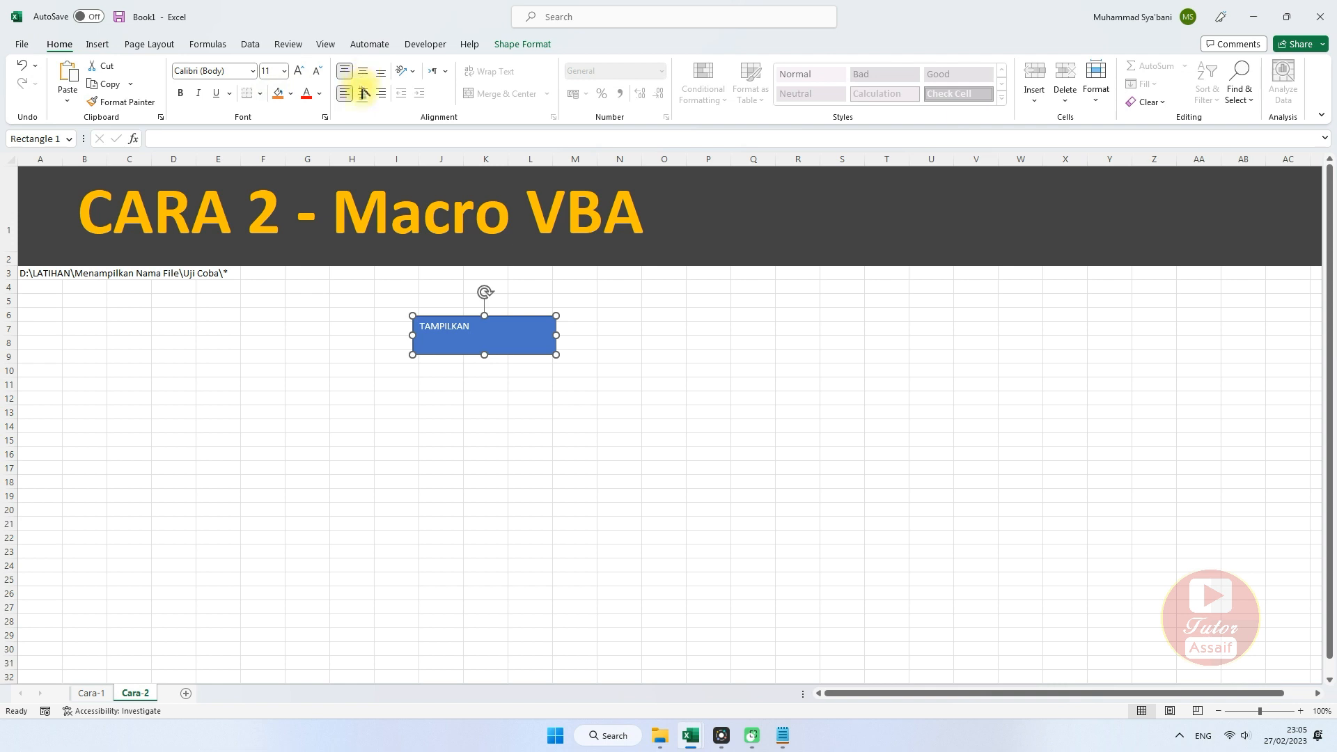
pyautogui.click(362, 92)
pyautogui.click(362, 71)
pyautogui.click(299, 70)
pyautogui.click(299, 71)
pyautogui.click(299, 70)
pyautogui.click(299, 70)
pyautogui.click(298, 70)
pyautogui.click(180, 93)
# - Move the TAMPILKAN rectangle to rows 4 to 6 across columns N to Q
pyautogui.click(608, 368)
pyautogui.moveTo(520, 344); pyautogui.dragTo(764, 322)
pyautogui.click(556, 370)
# - Assign the Module1.tampil macro to the TAMPILKAN rectangle and deselect the shape
pyautogui.rightClick(767, 322)
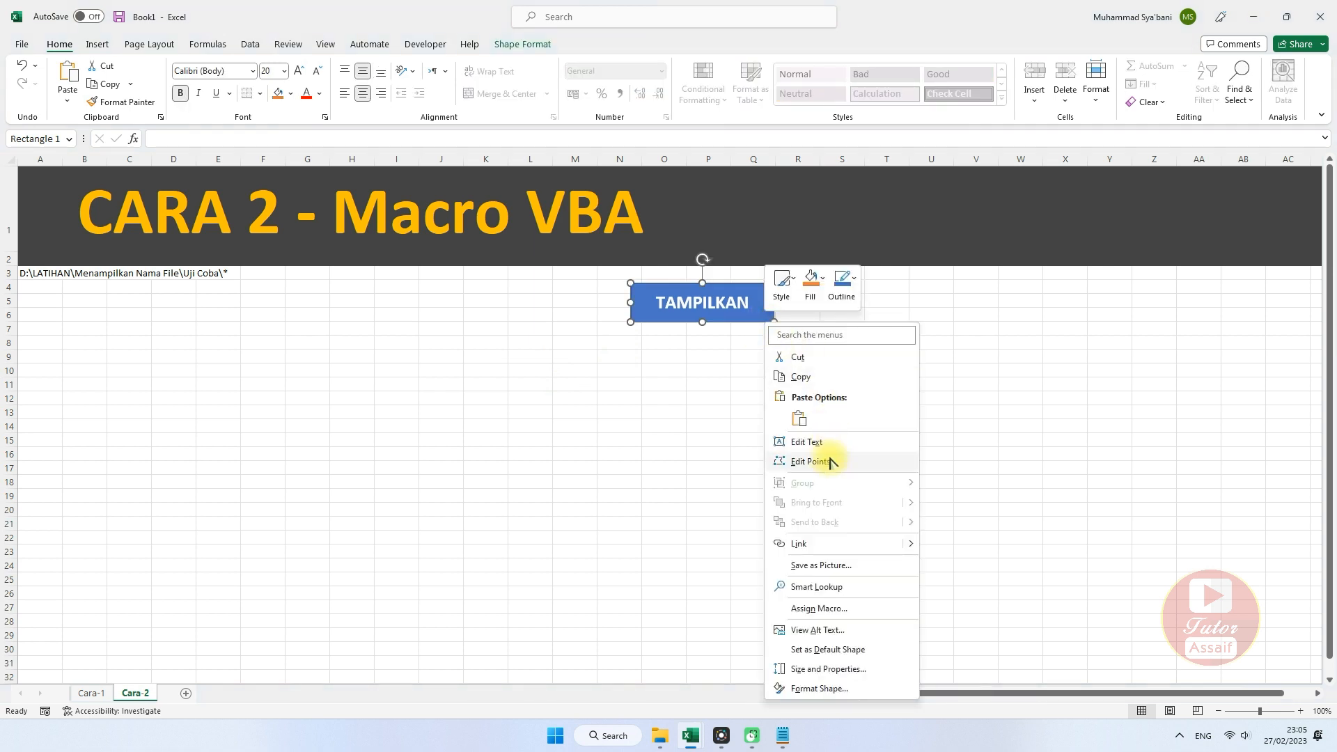
pyautogui.click(840, 610)
pyautogui.click(751, 519)
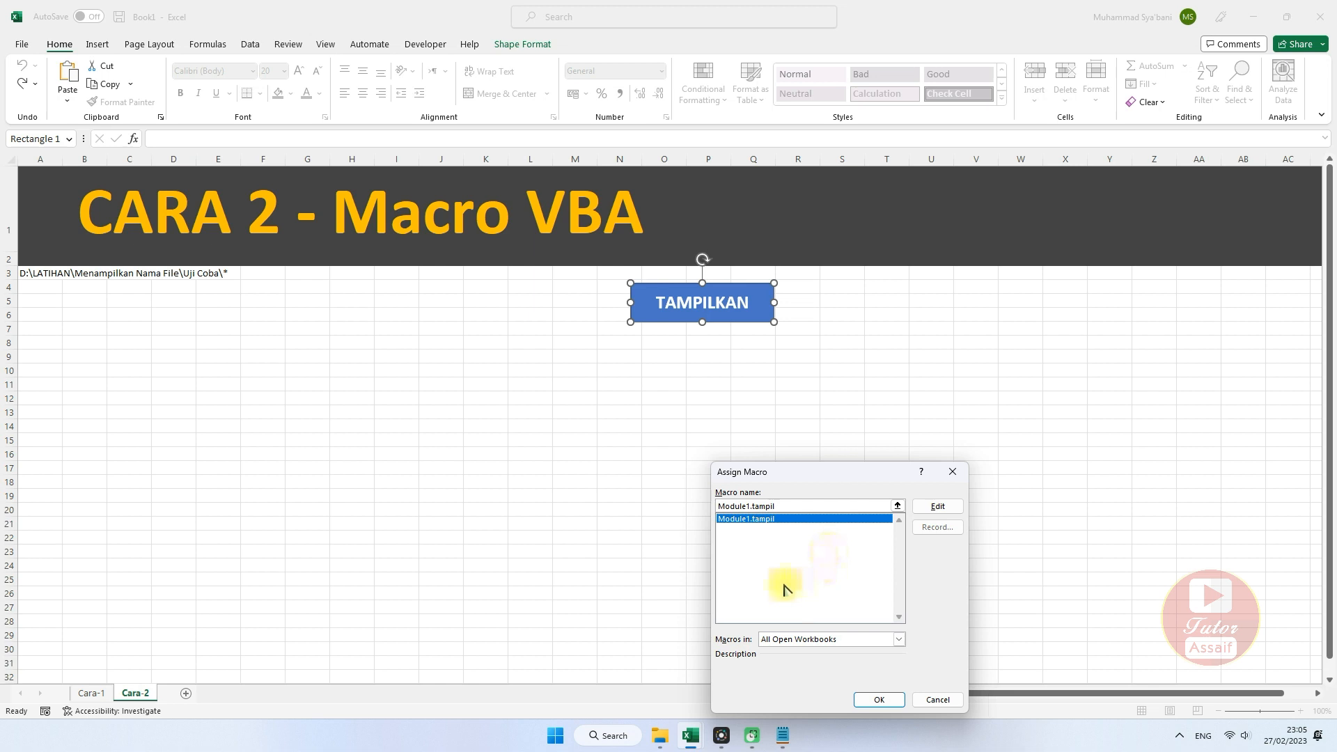
pyautogui.click(883, 699)
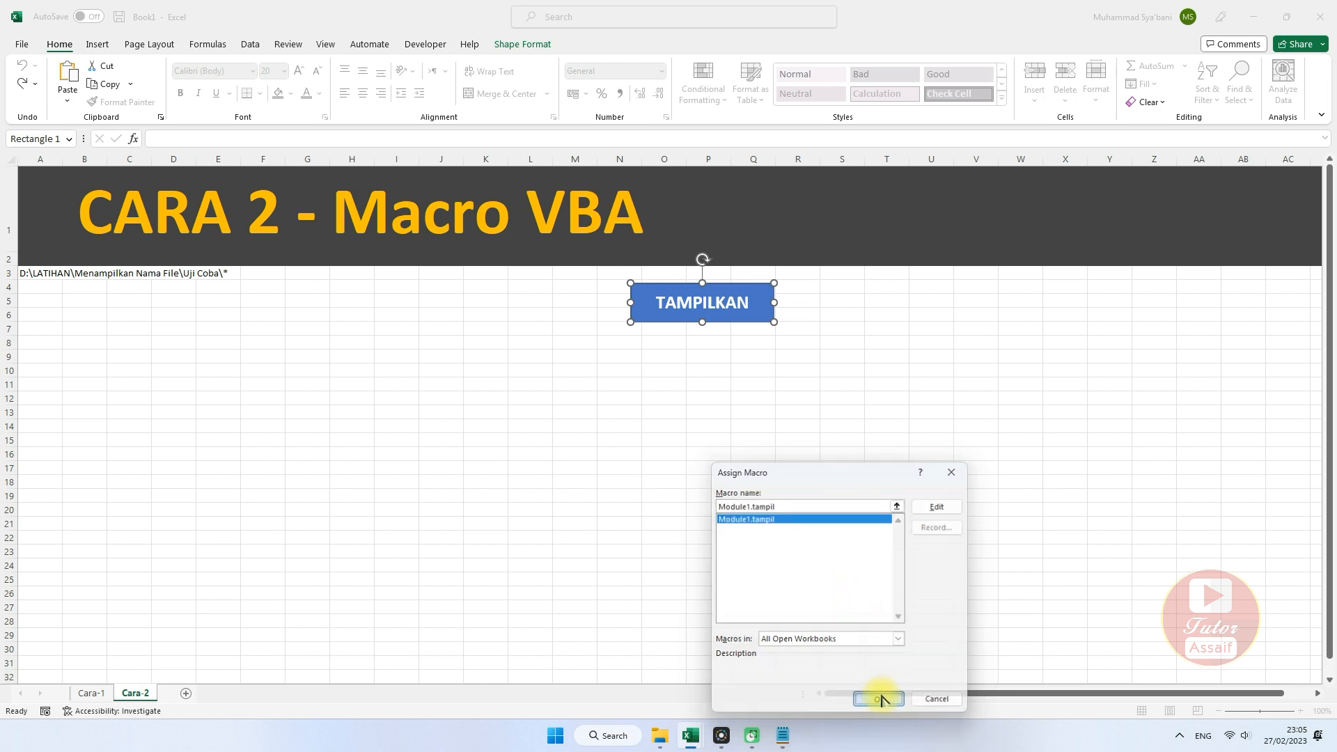
pyautogui.click(782, 406)
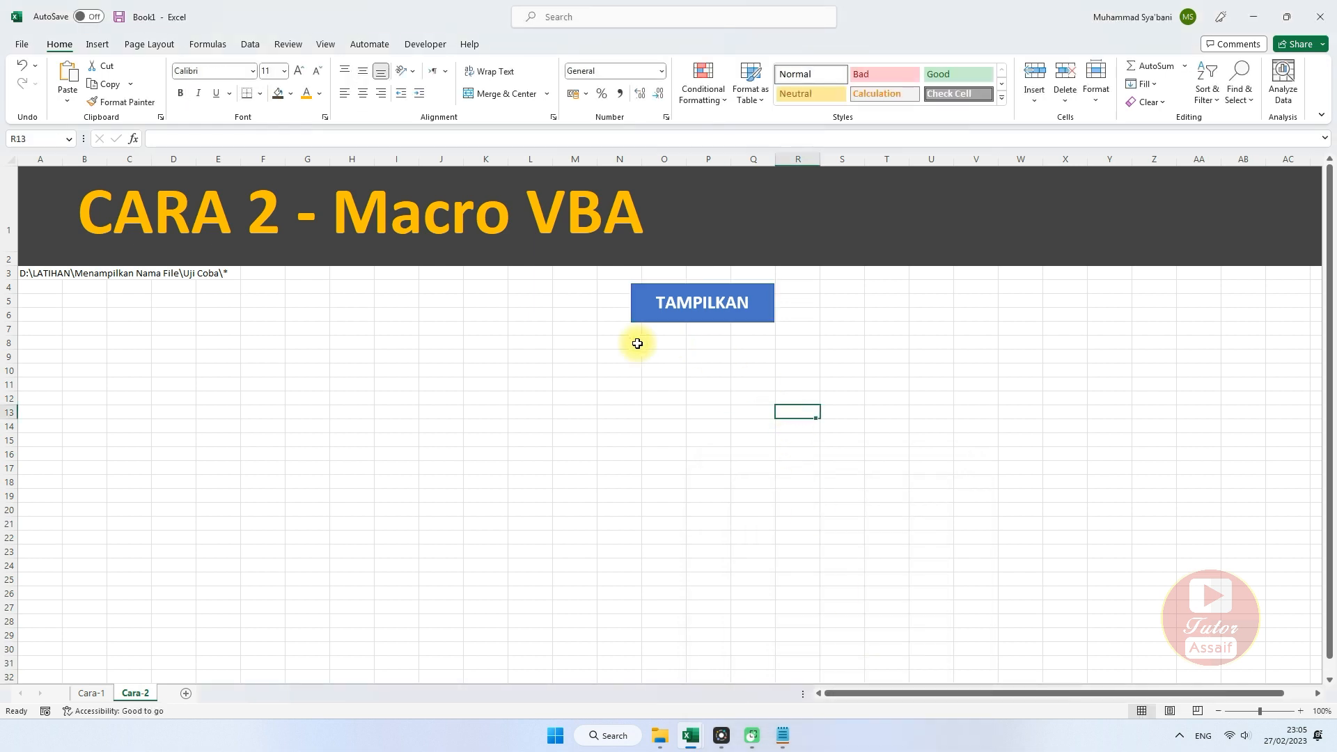
# - Run the macro from the TAMPILKAN rectangle, dismiss its message and autofit column E to the file names
pyautogui.click(724, 310)
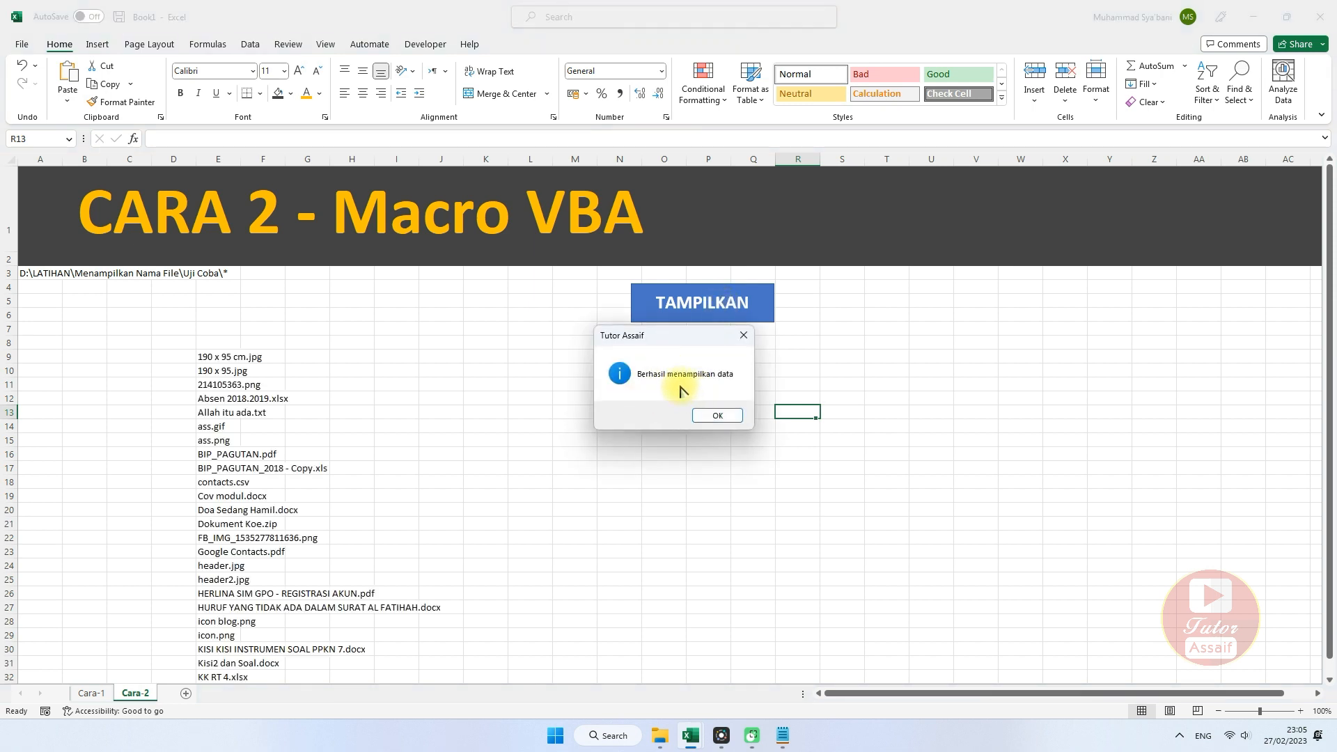
pyautogui.click(712, 416)
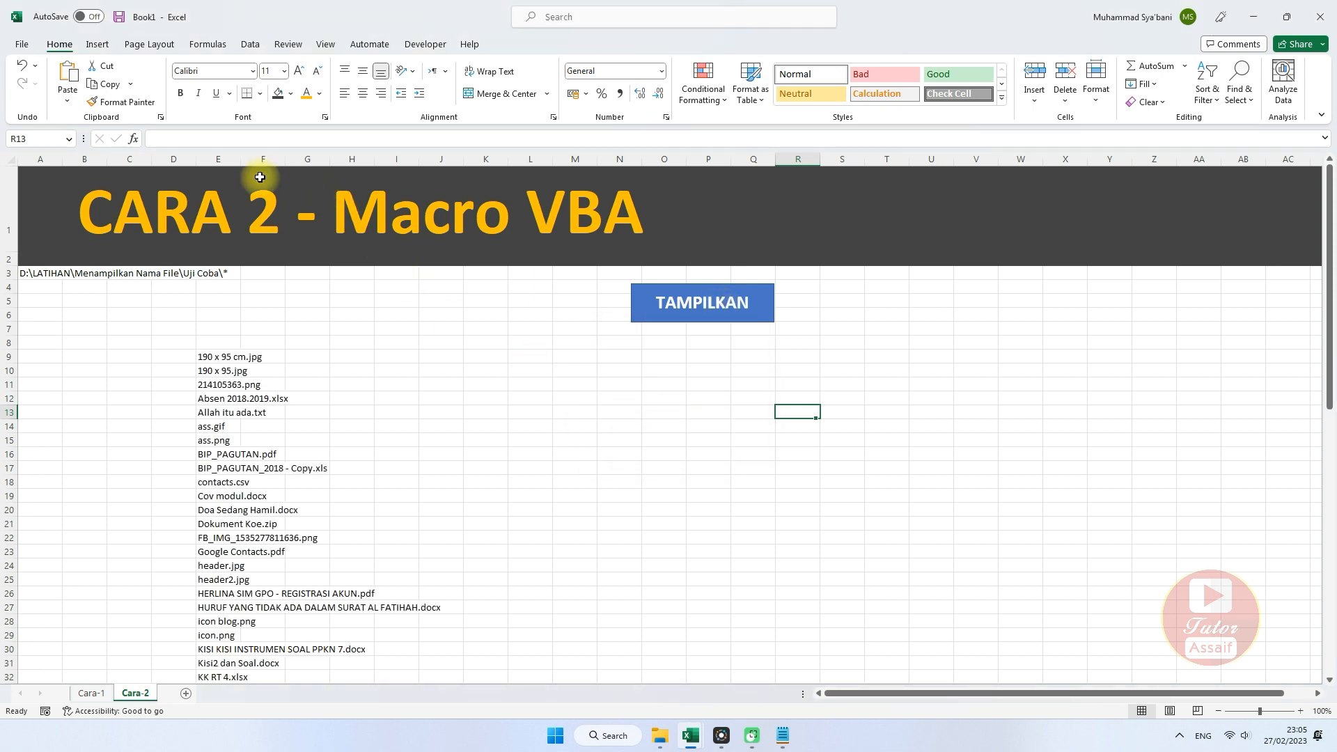
pyautogui.doubleClick(241, 159)
pyautogui.click(246, 356)
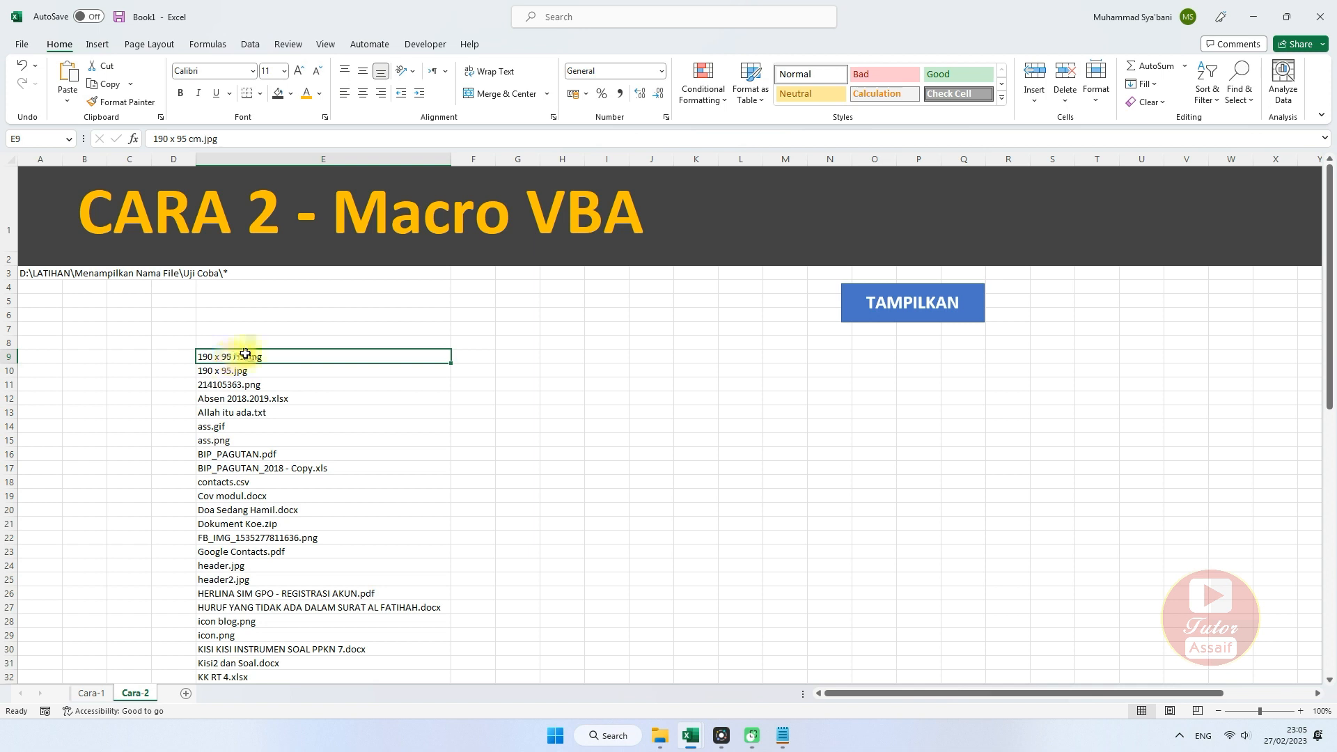
# - Reopen the macro code and examine the starting row x = 9 and the output column "E" in the loop
pyautogui.click(425, 44)
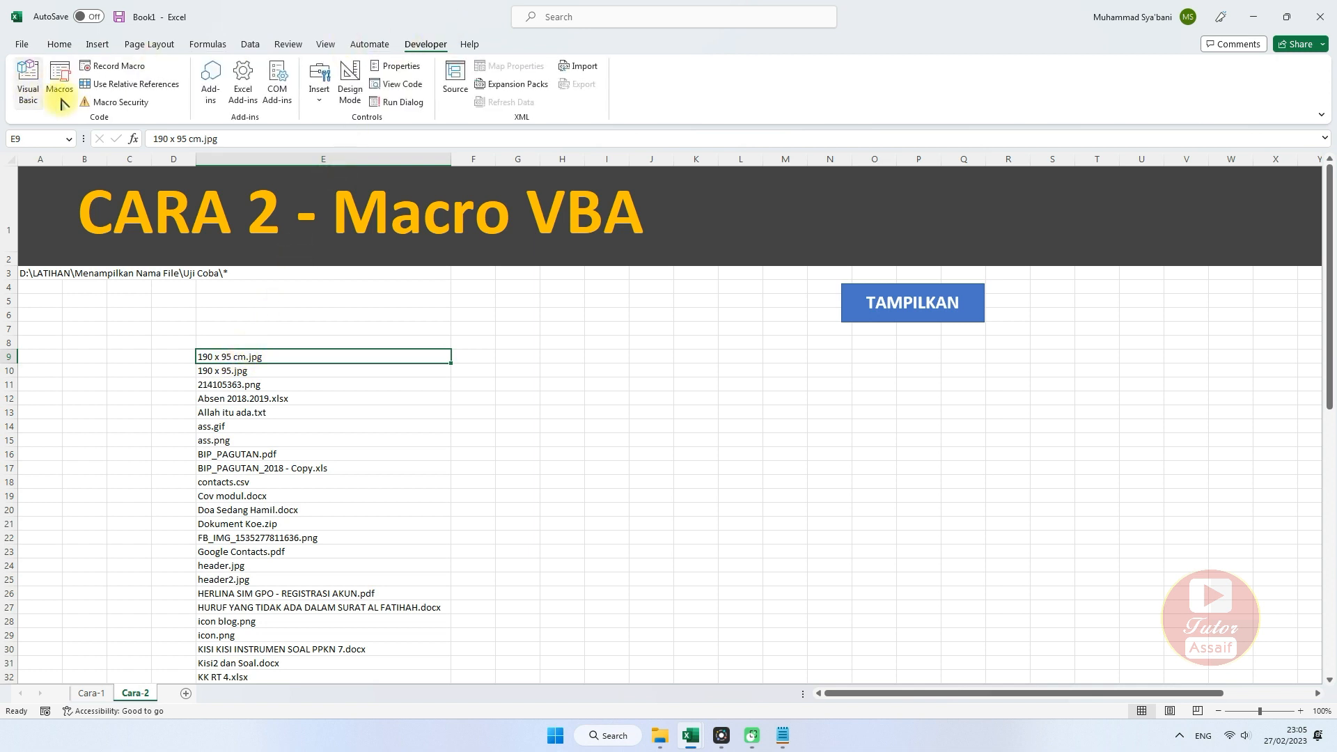
pyautogui.click(31, 91)
pyautogui.moveTo(299, 113); pyautogui.dragTo(322, 113)
pyautogui.click(322, 113)
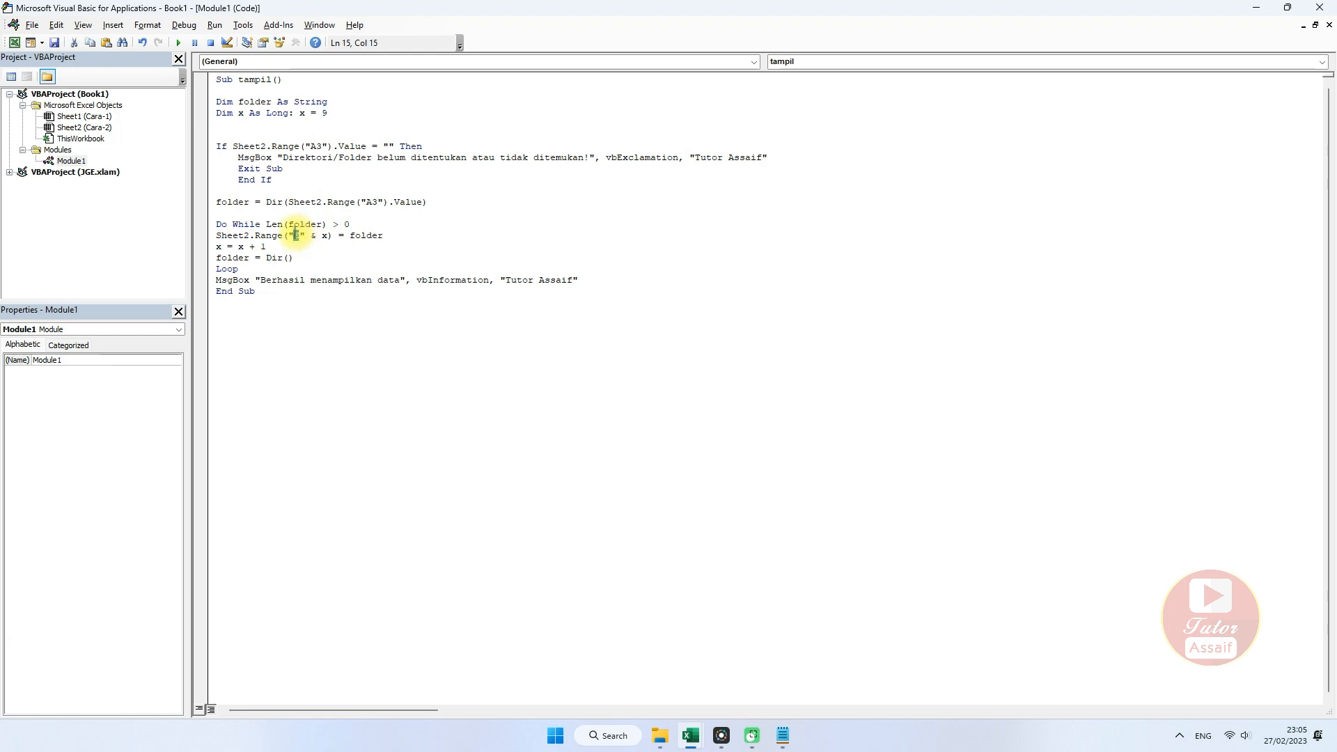
pyautogui.moveTo(296, 237); pyautogui.dragTo(289, 237)
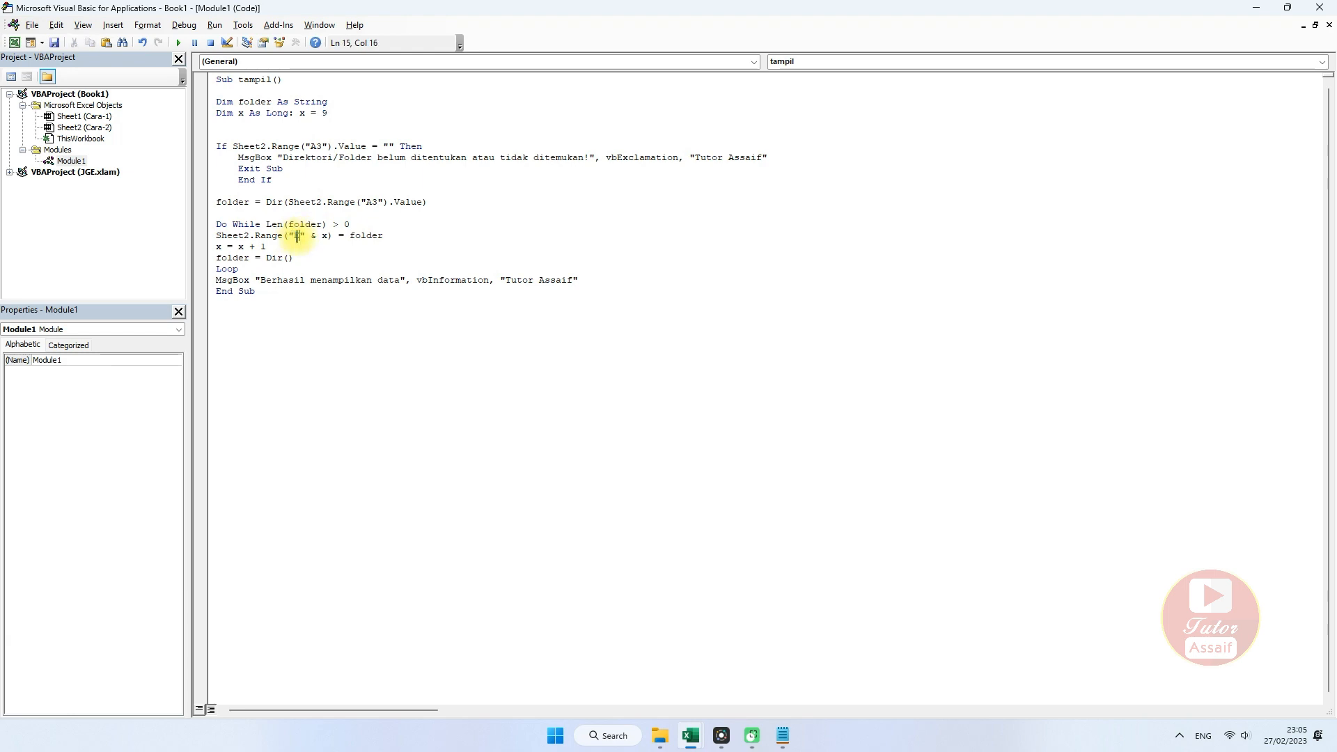
# - Return to the Cara-2 sheet and examine the file names listed in column E from E9 down to the last entry
pyautogui.click(1256, 8)
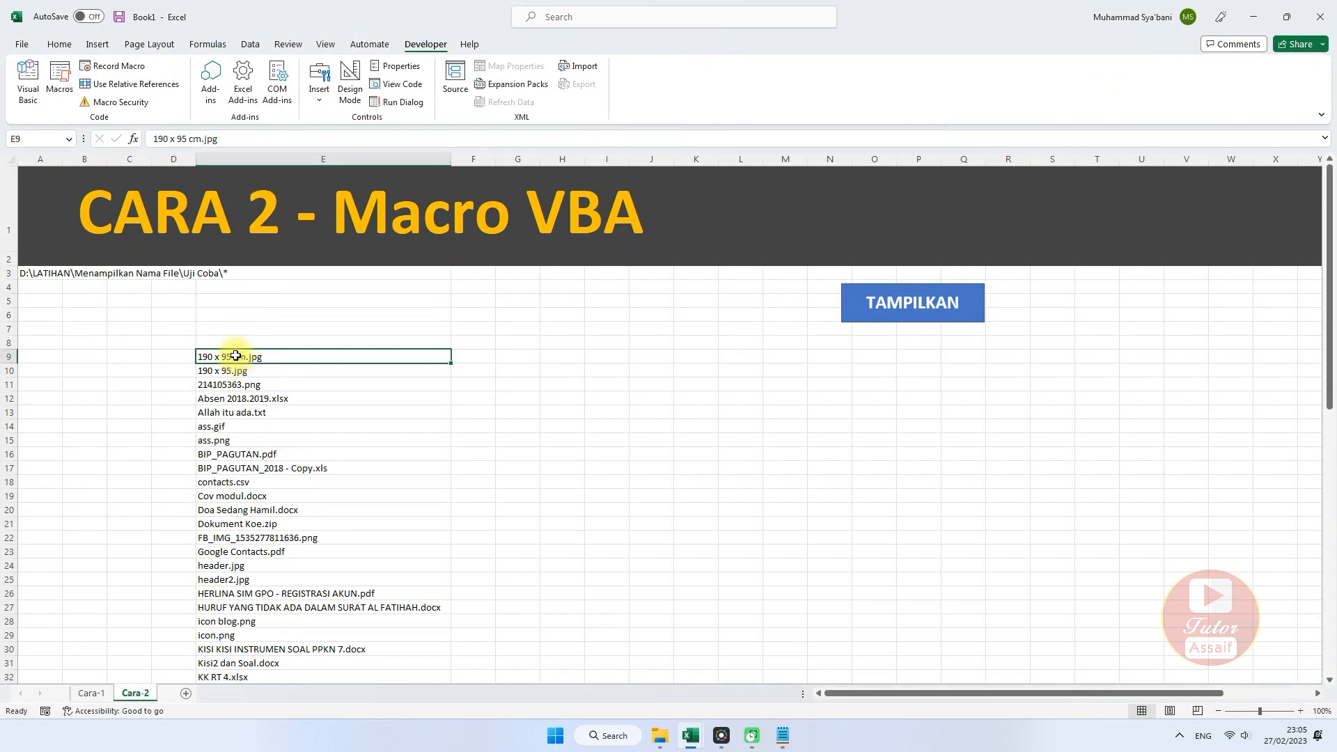
pyautogui.moveTo(233, 361); pyautogui.dragTo(227, 387)
pyautogui.click(231, 355)
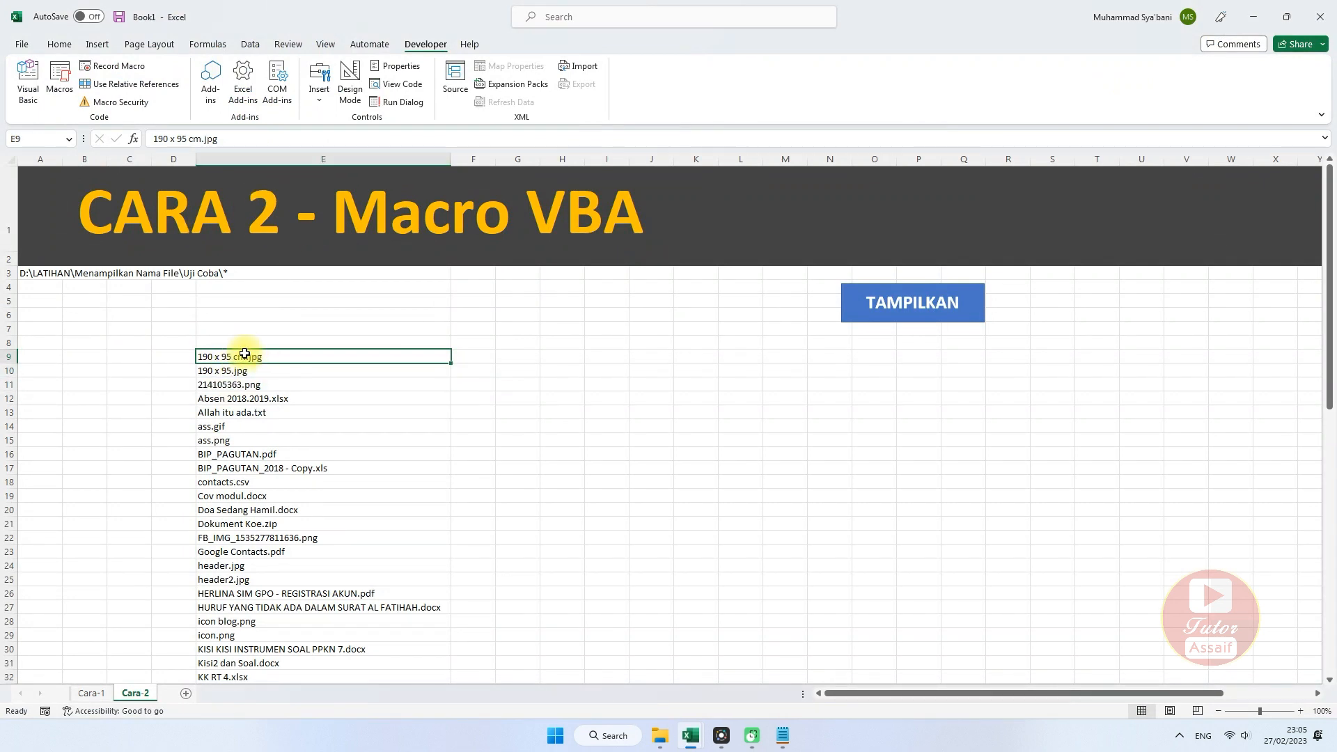
pyautogui.scroll(-18, 241, 358)
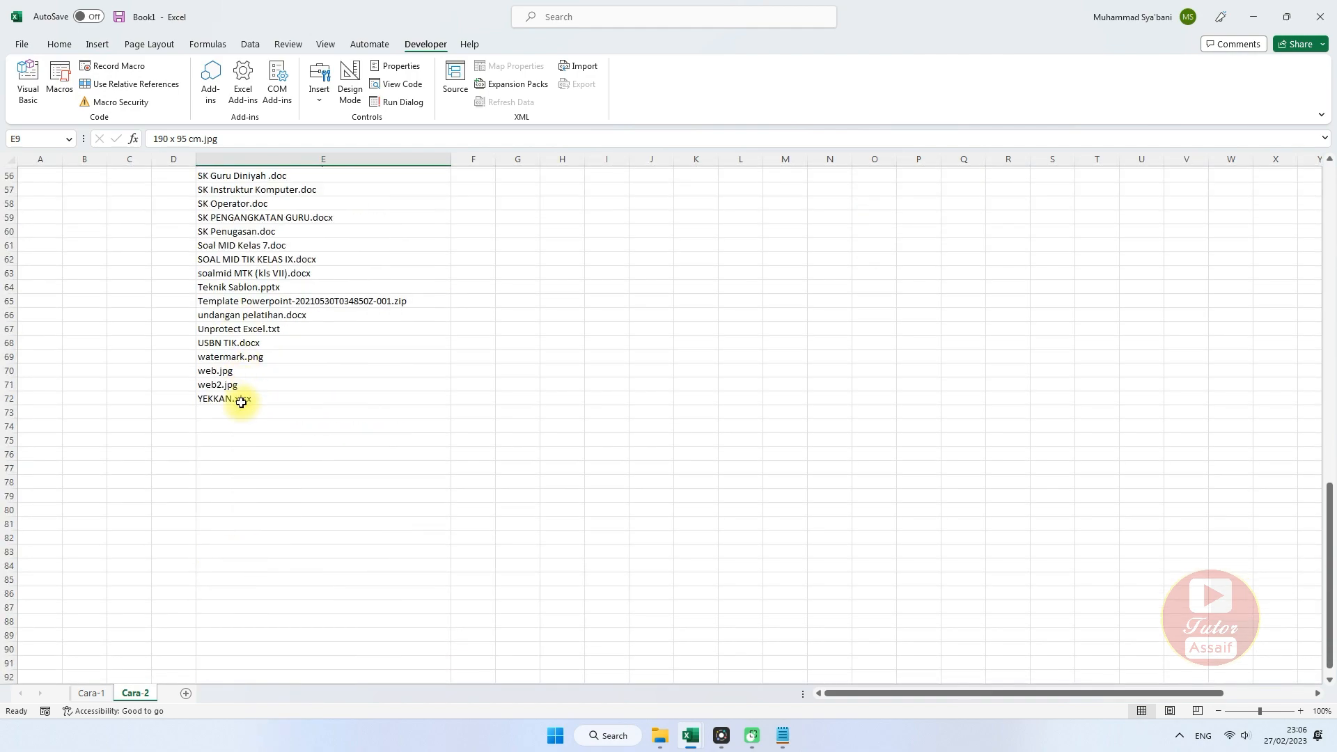
pyautogui.scroll(18, 240, 397)
pyautogui.scroll(1, 240, 397)
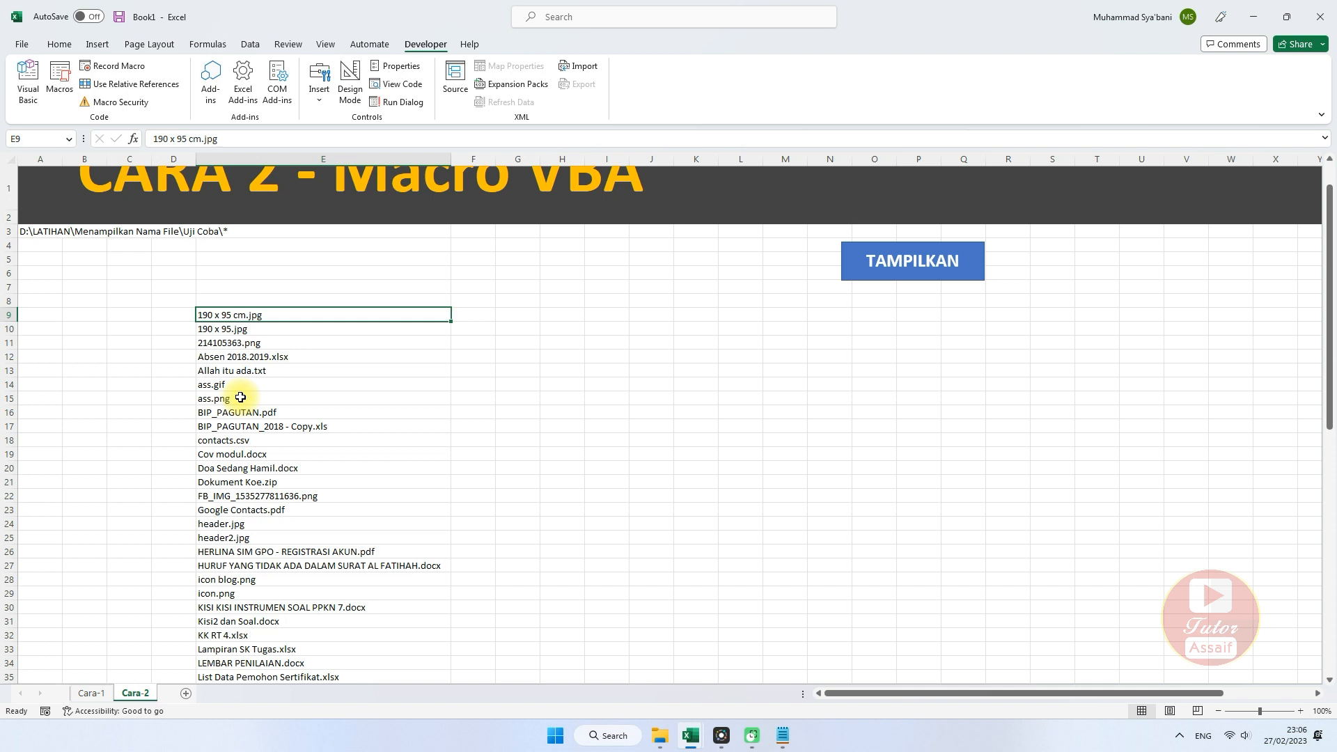
pyautogui.click(239, 356)
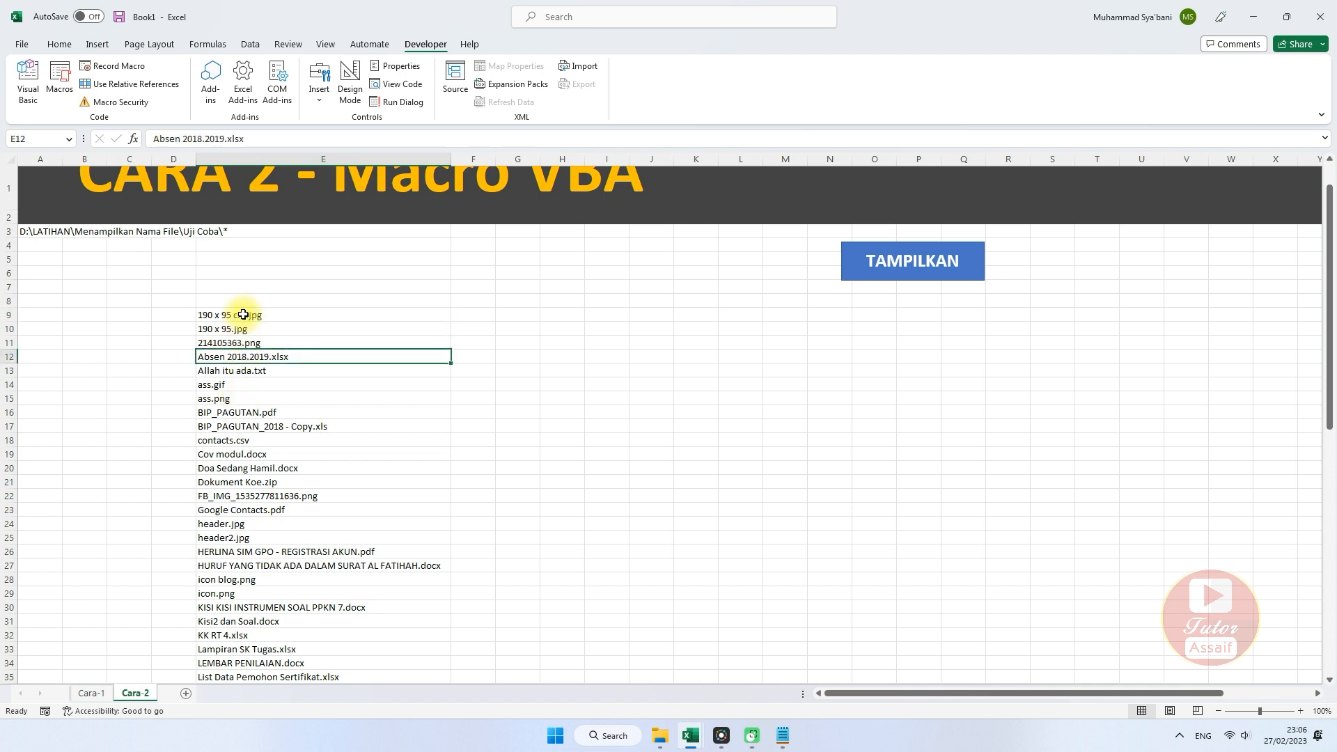
pyautogui.click(286, 316)
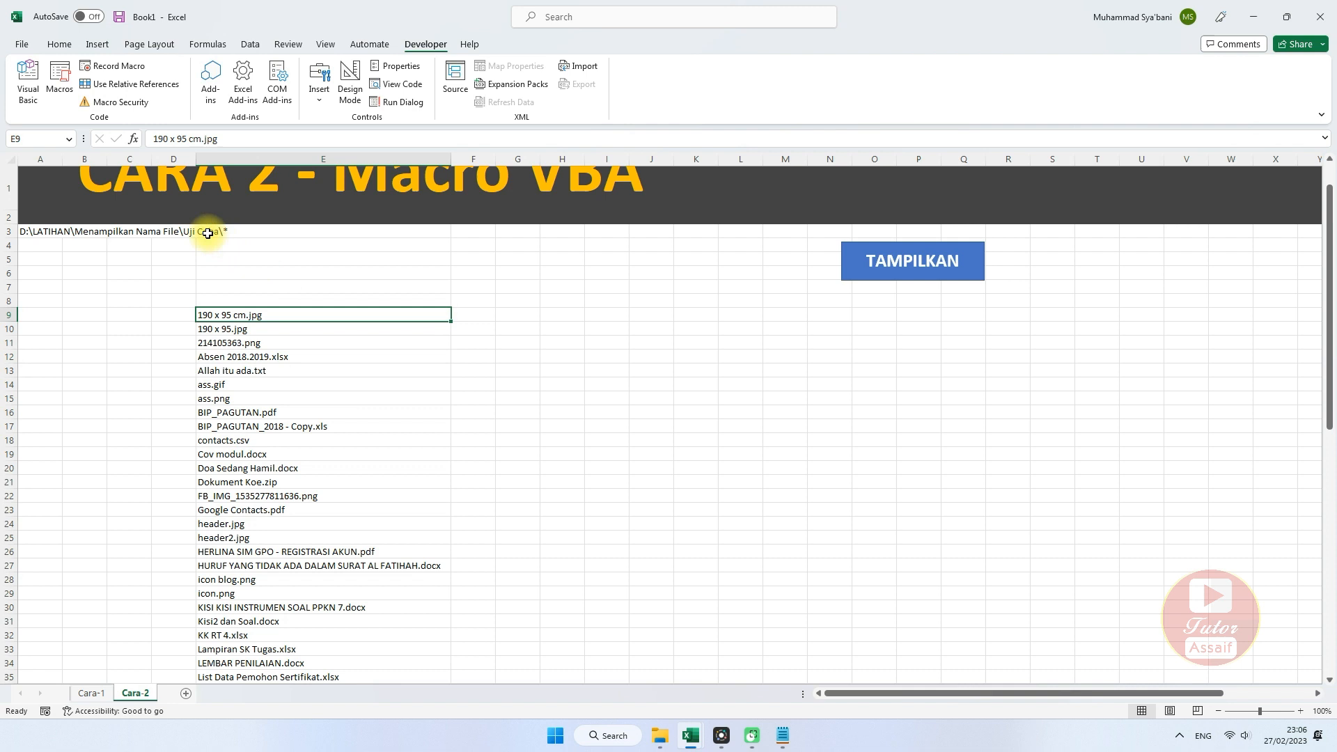
# - Change the folder path in A3 of Cara-2 to D:\LATIHAN\Menampilkan Nama File\Uji Coba\*.pdf
pyautogui.click(32, 233)
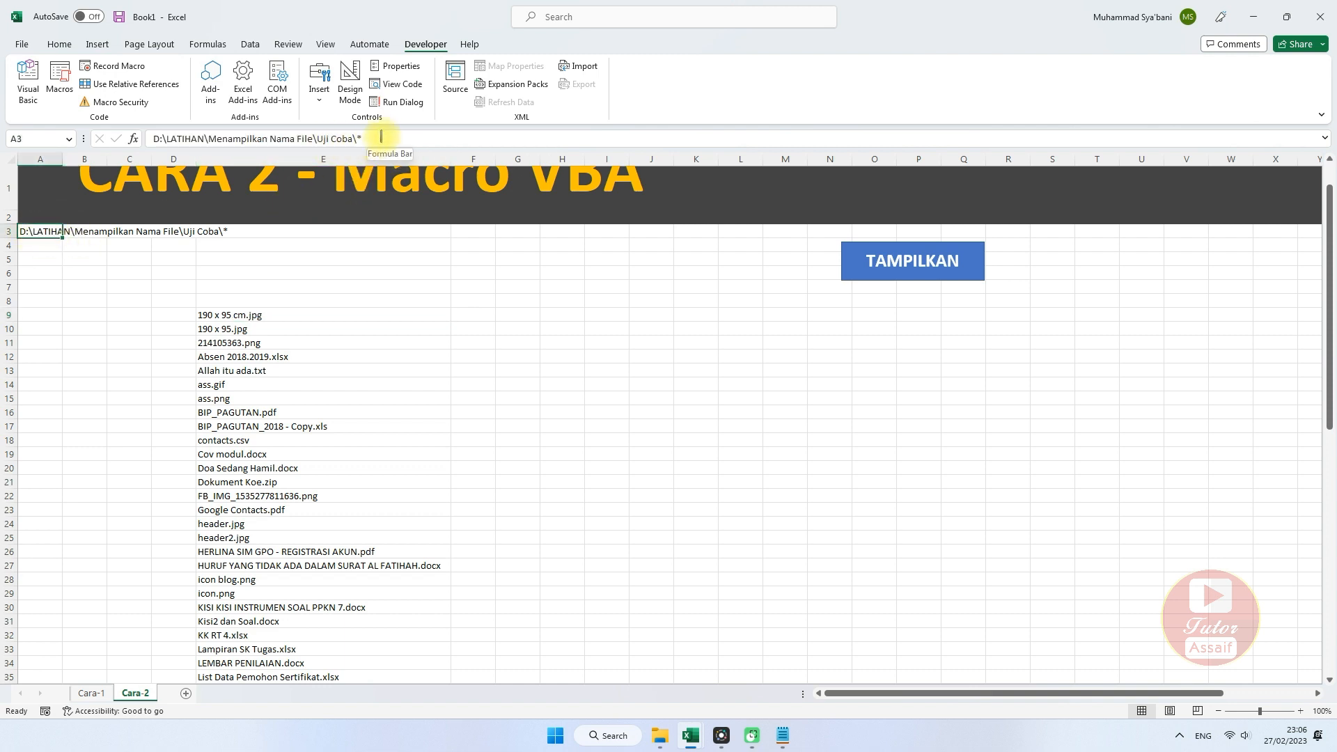
pyautogui.click(403, 138)
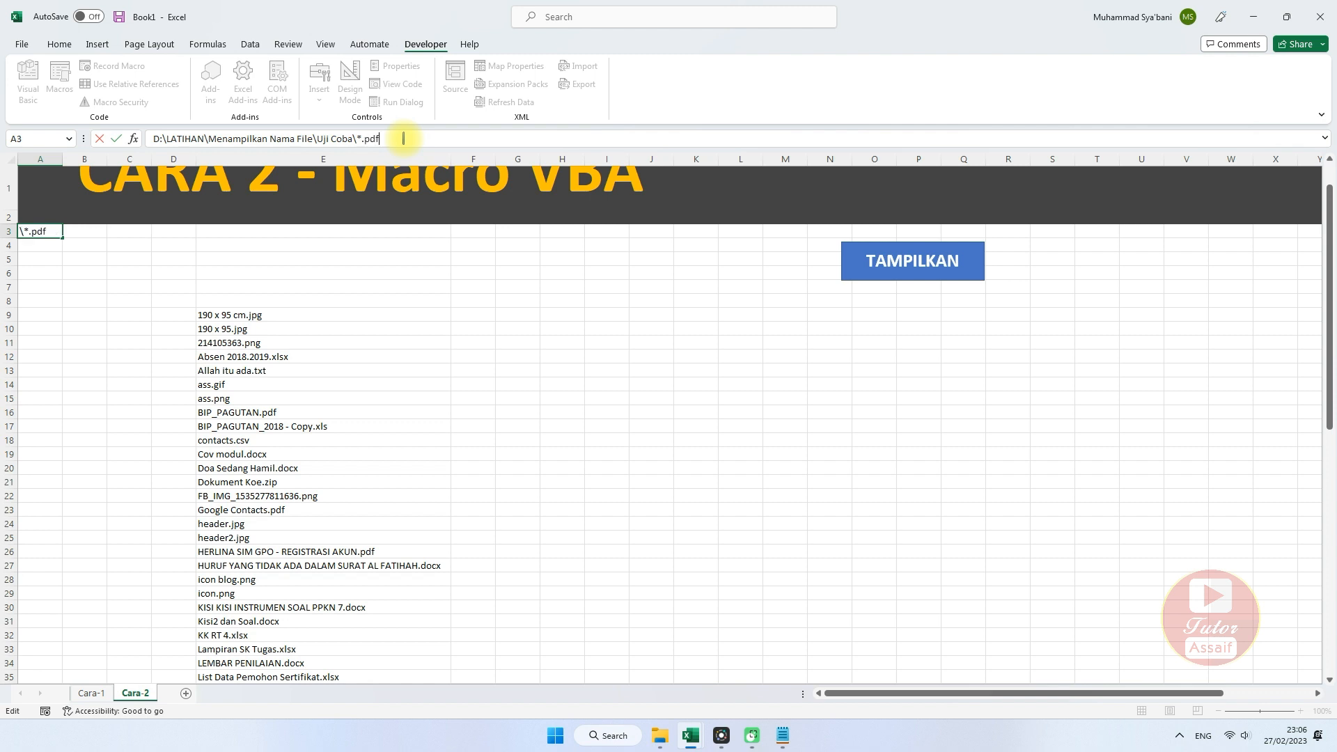
pyautogui.press('Return')
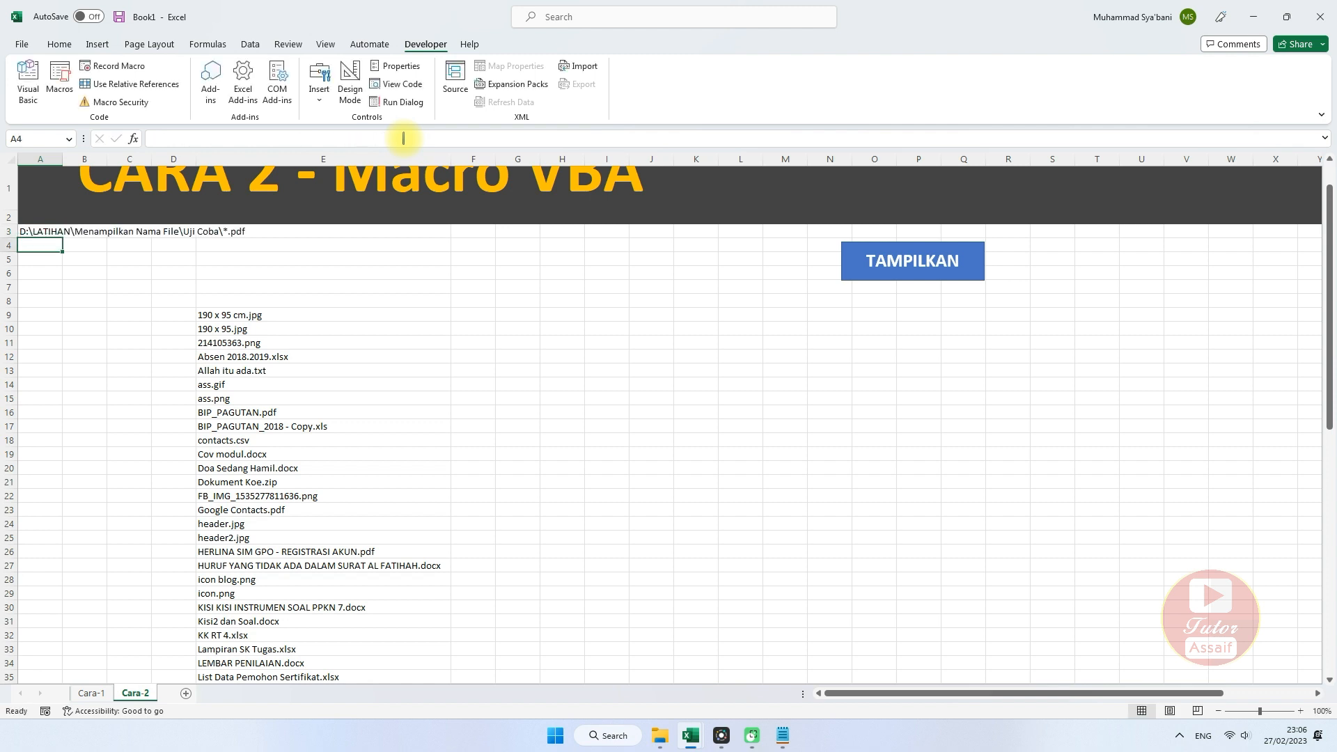
# - Clear the old file names from E9:E72 on Cara-2
pyautogui.click(257, 315)
pyautogui.moveTo(290, 339); pyautogui.dragTo(273, 658)
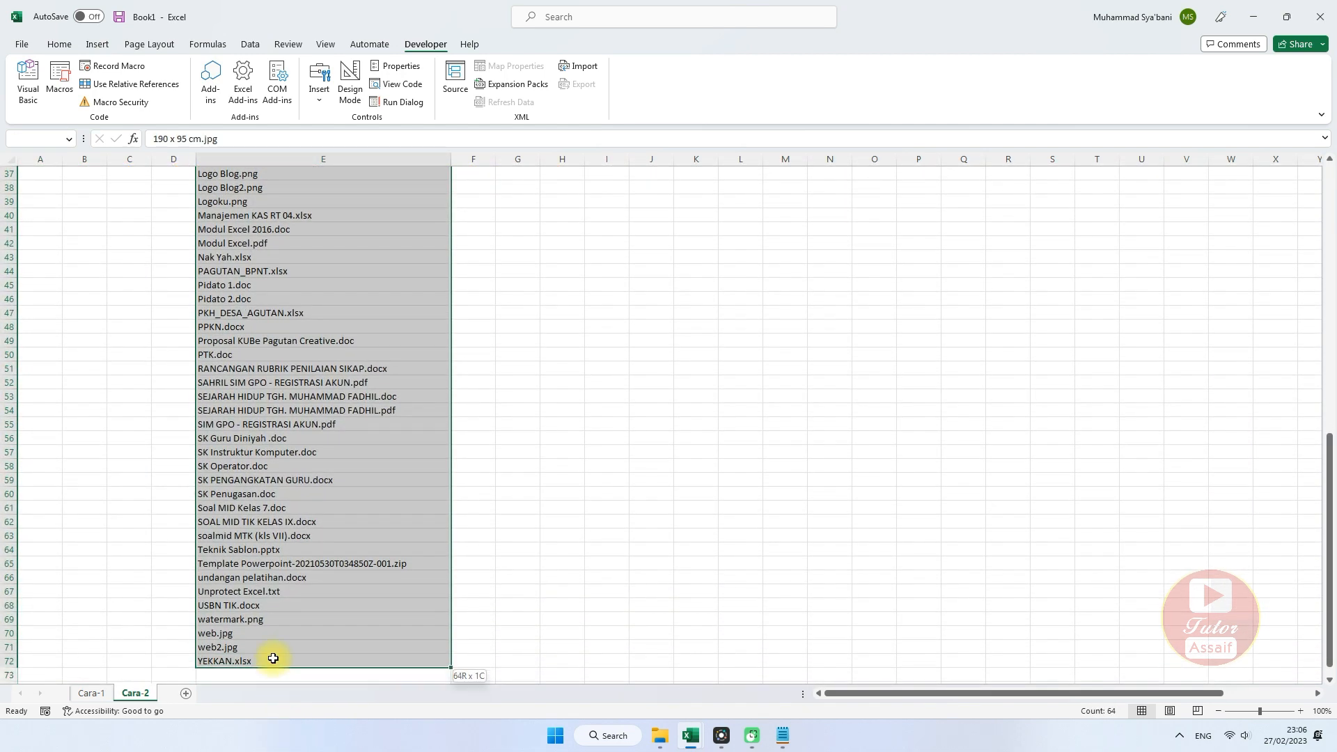
pyautogui.press('Delete')
pyautogui.scroll(12, 304, 525)
pyautogui.click(343, 354)
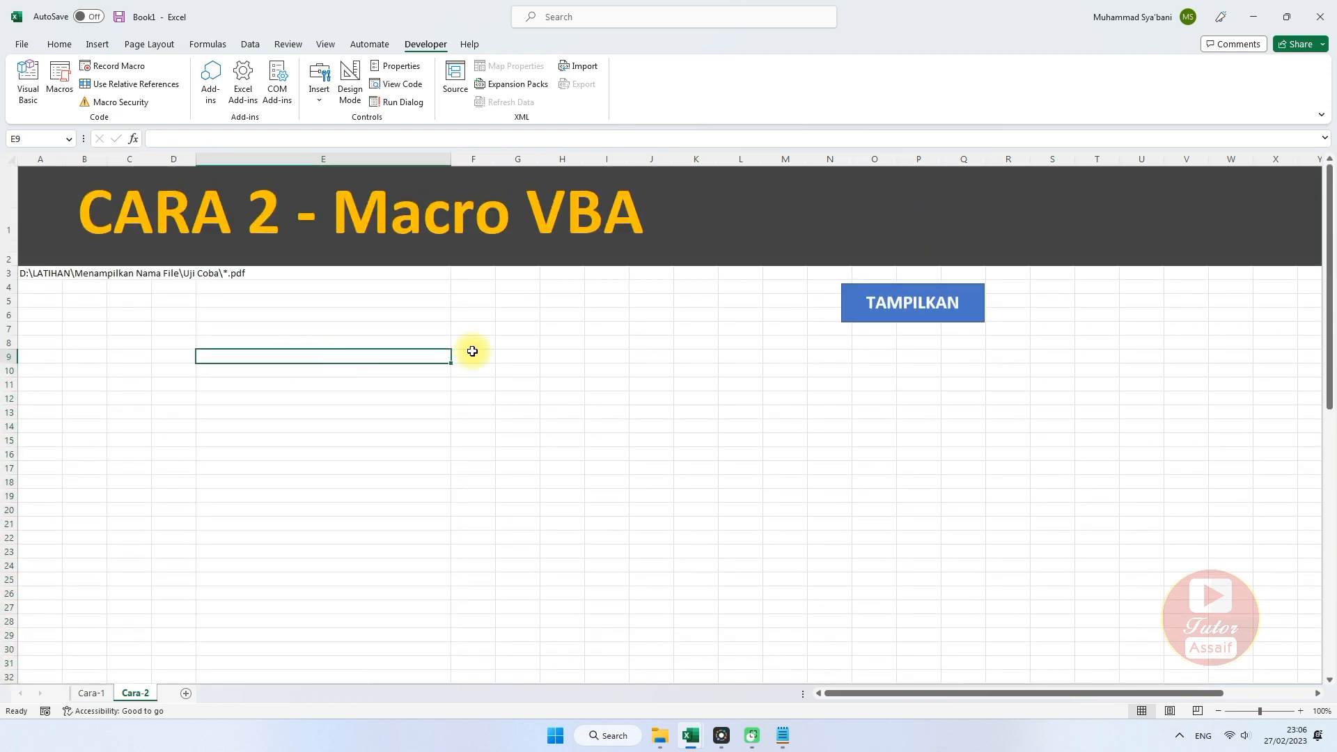
# - Run the macro from the TAMPILKAN rectangle to list only the PDF files, dismiss its message and check the names in column E
pyautogui.click(916, 310)
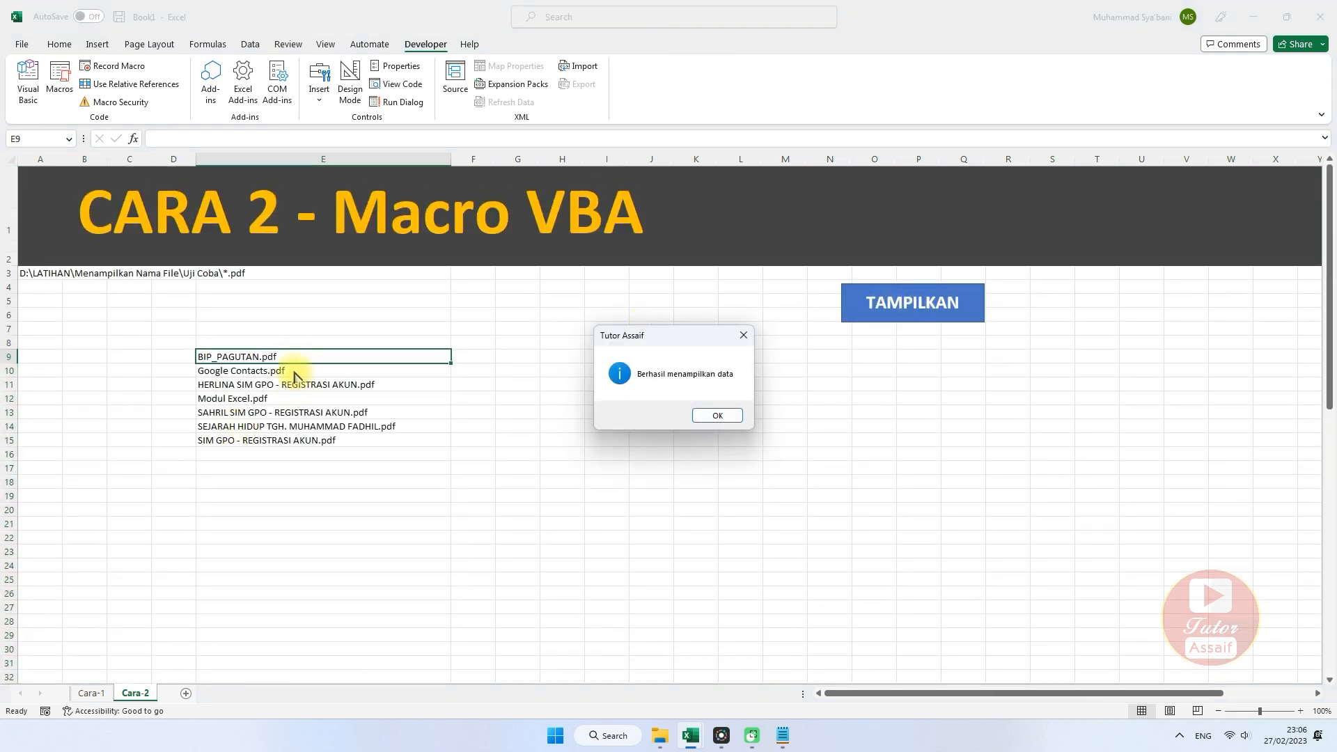
pyautogui.click(703, 415)
pyautogui.moveTo(281, 355); pyautogui.dragTo(287, 414)
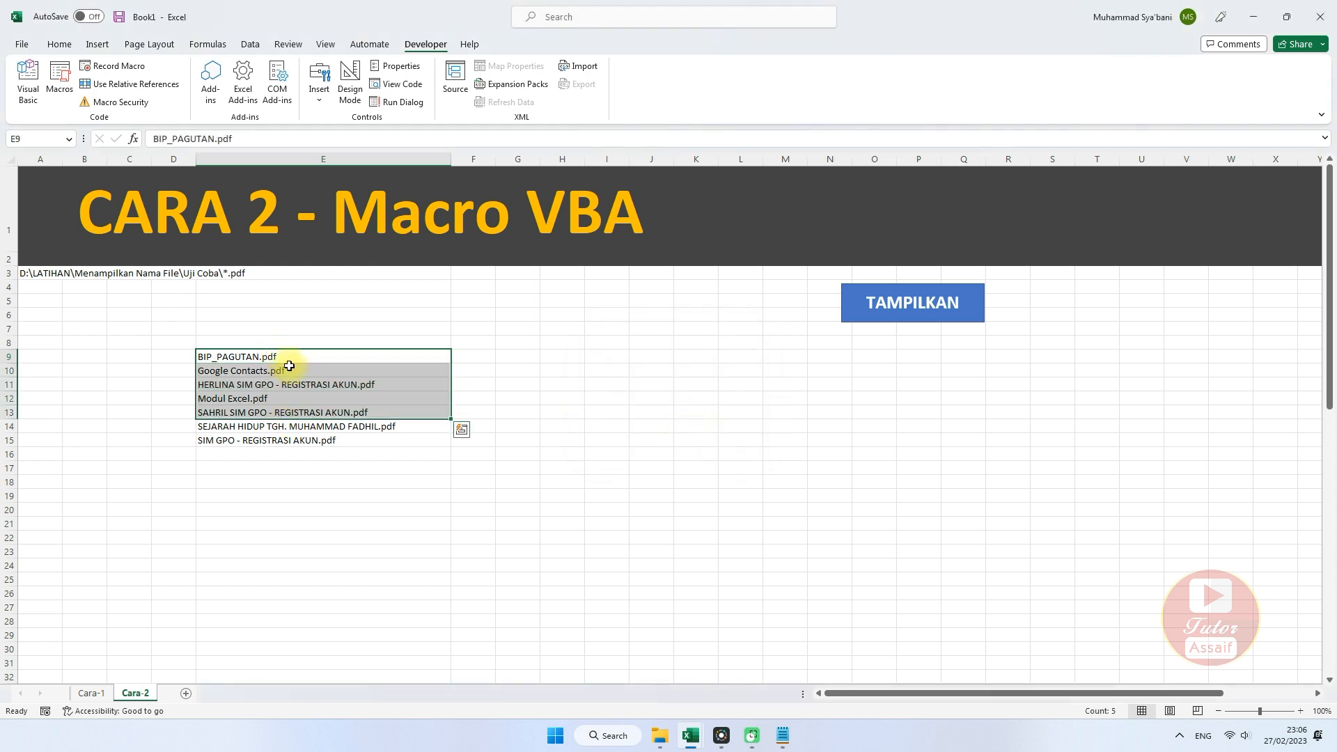
pyautogui.click(289, 366)
# - On Cara-1, change the path in A4 to D:\LATIHAN\Menampilkan Nama File\Uji Coba\*.pdf and check the names in column B
pyautogui.click(92, 693)
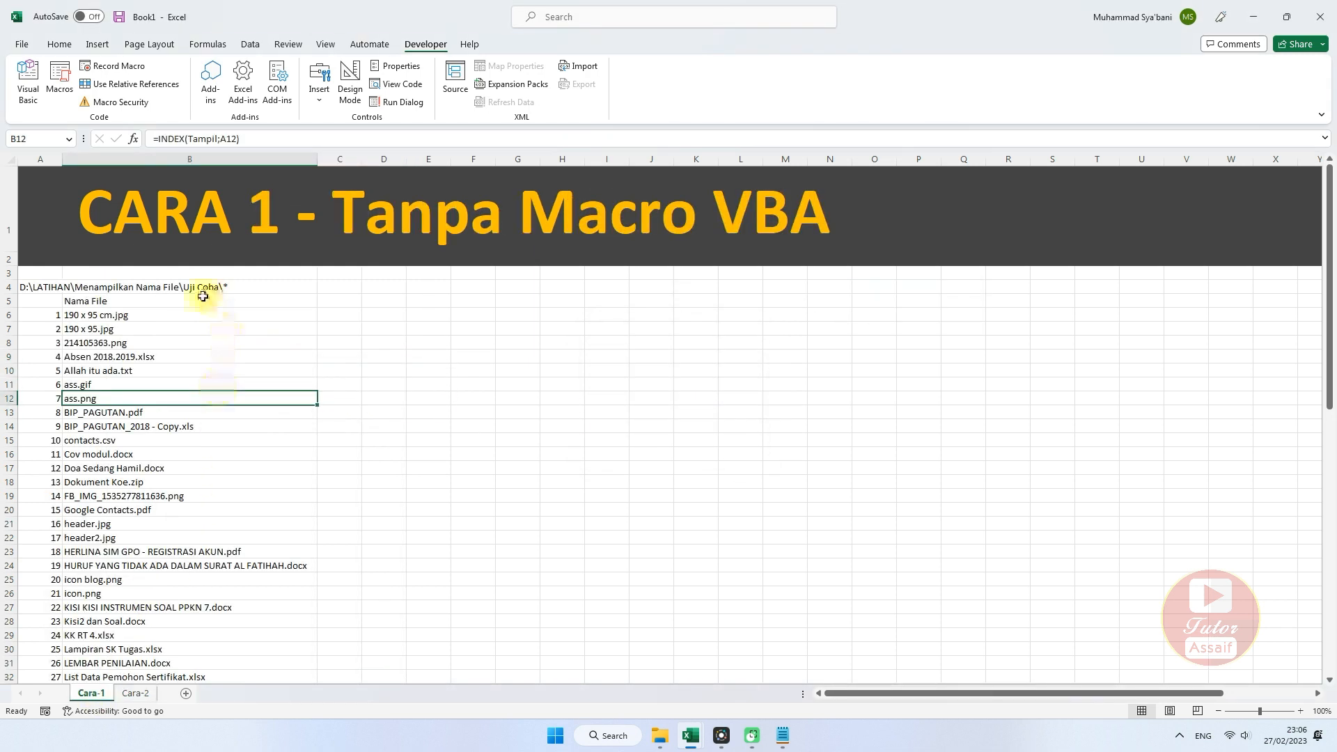
pyautogui.moveTo(124, 317); pyautogui.dragTo(160, 552)
pyautogui.click(182, 356)
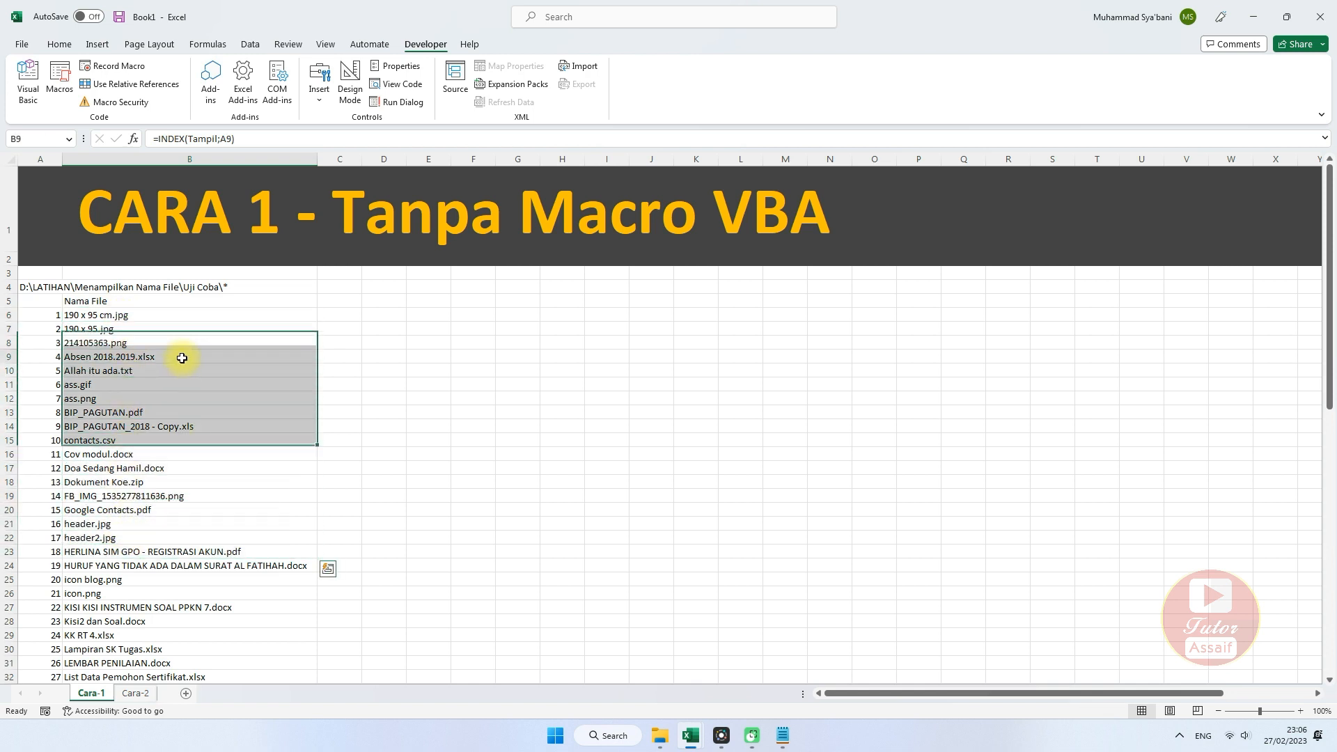
pyautogui.click(242, 286)
pyautogui.click(40, 287)
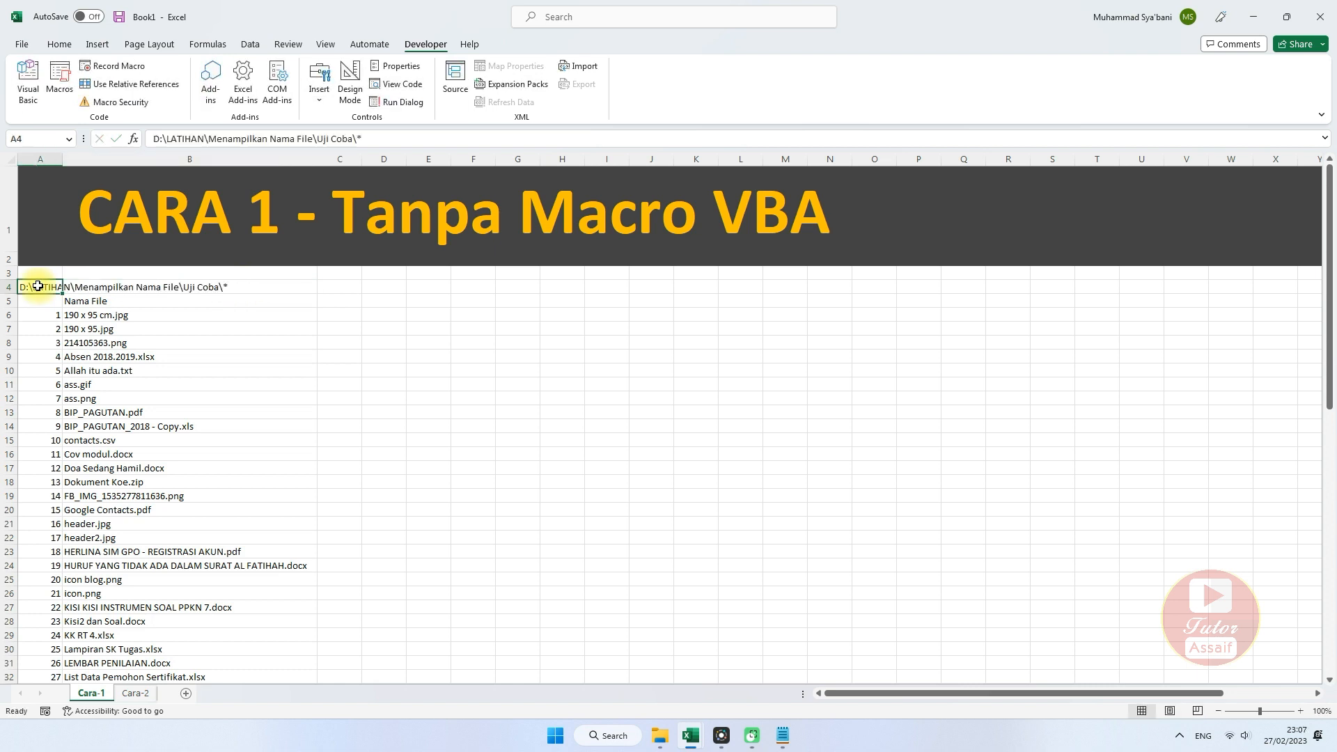
pyautogui.click(410, 140)
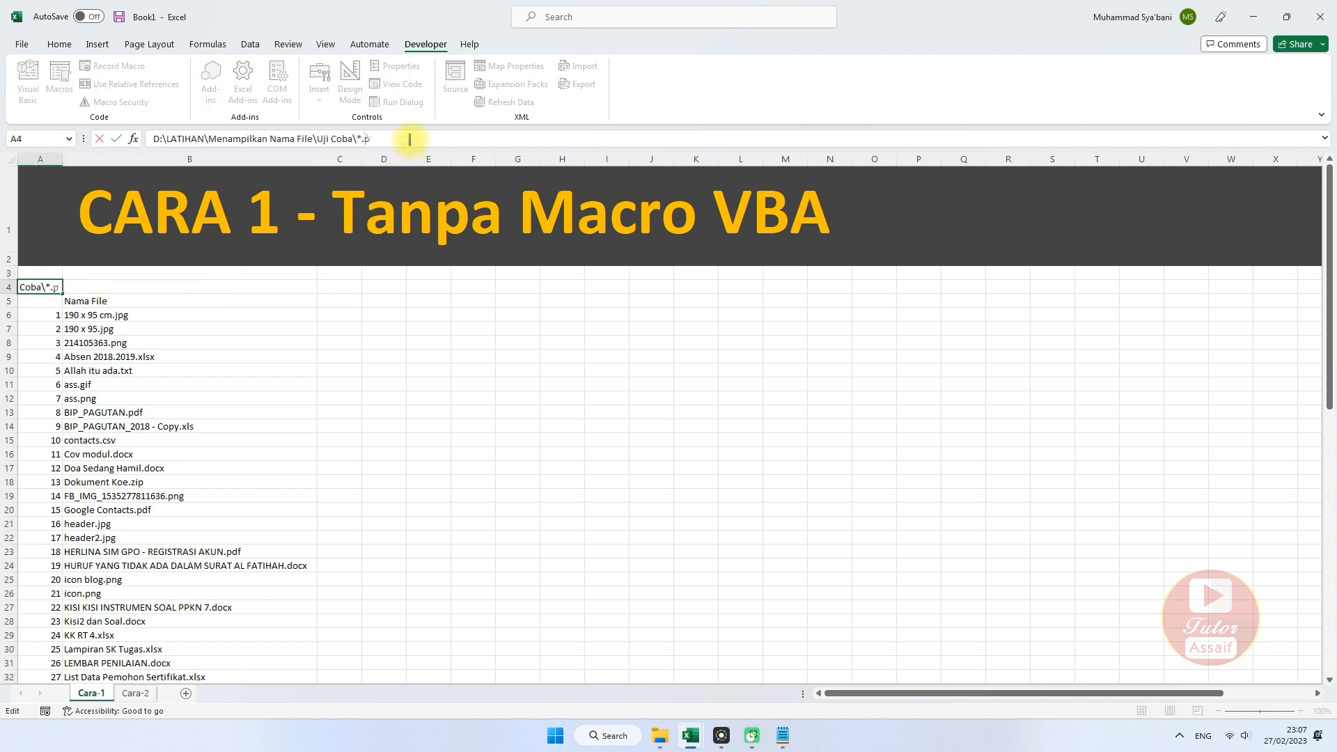
pyautogui.write('.pdf')
pyautogui.press('Return')
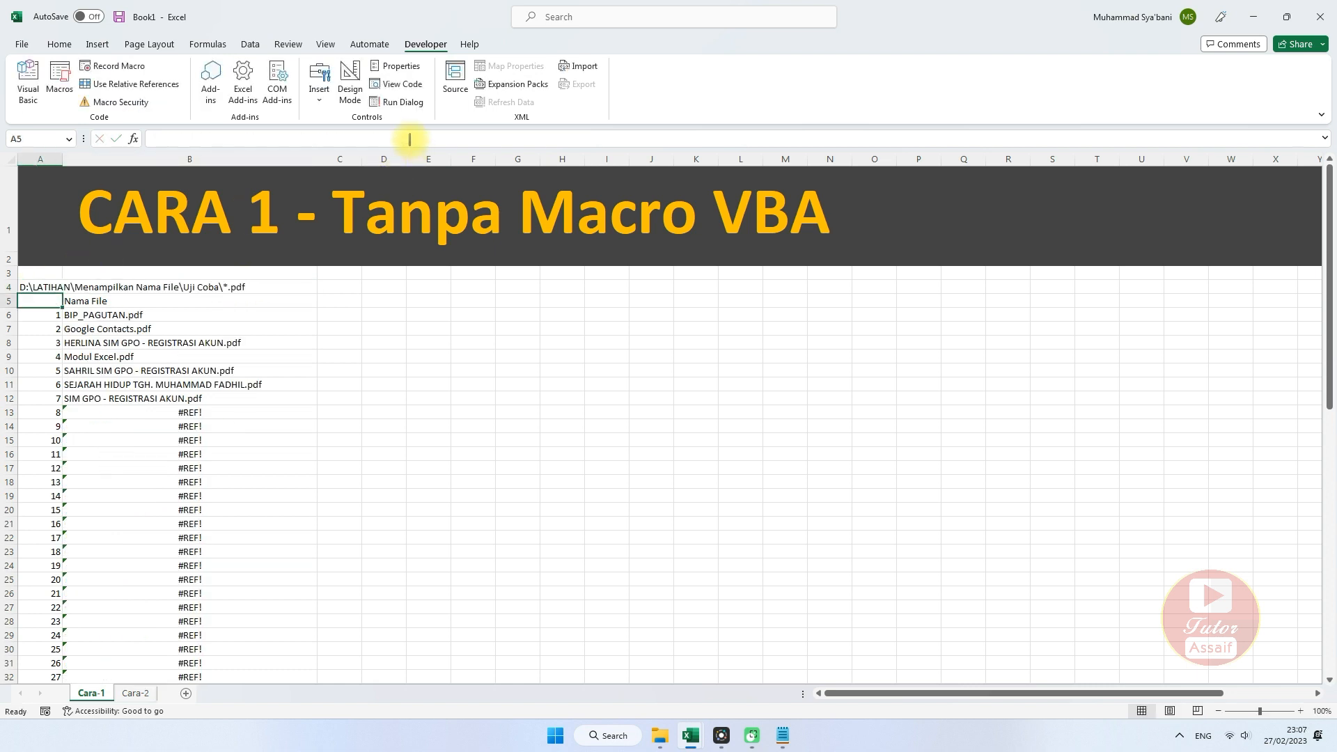
pyautogui.click(238, 400)
pyautogui.moveTo(119, 314); pyautogui.dragTo(124, 398)
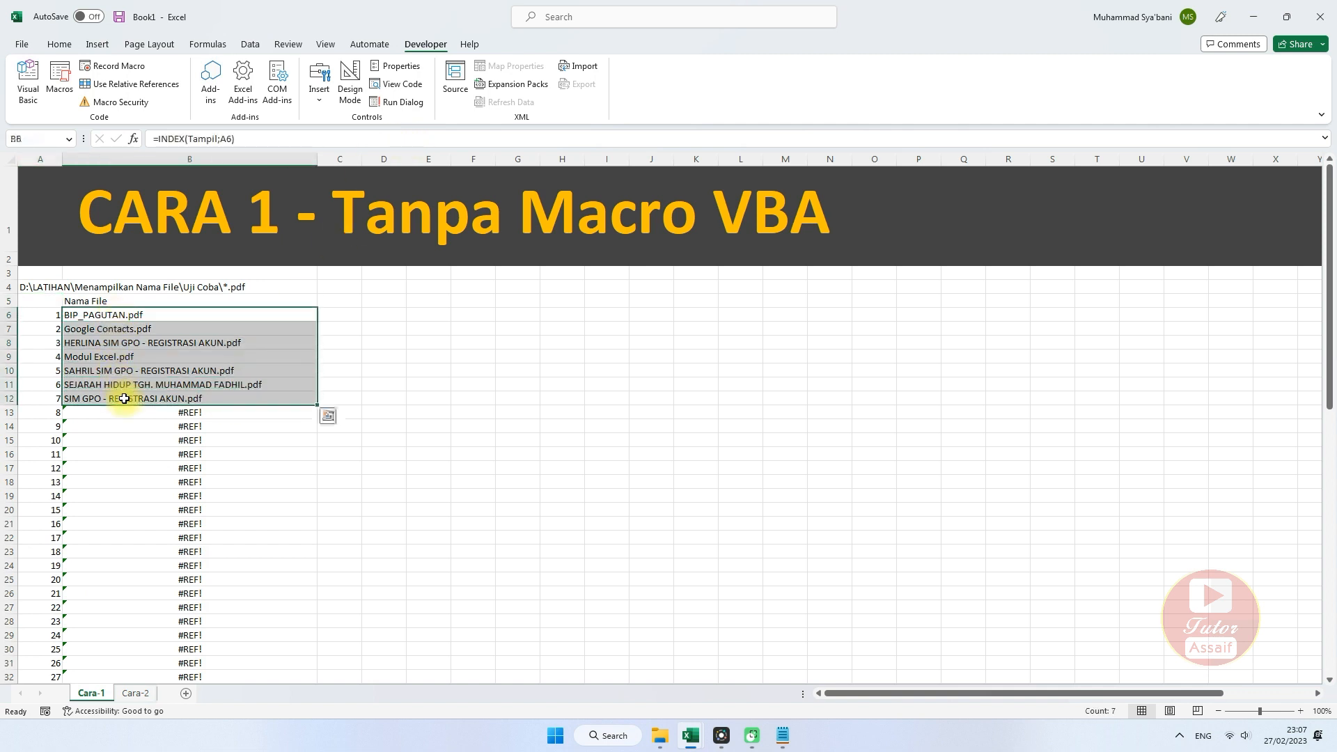
pyautogui.click(370, 355)
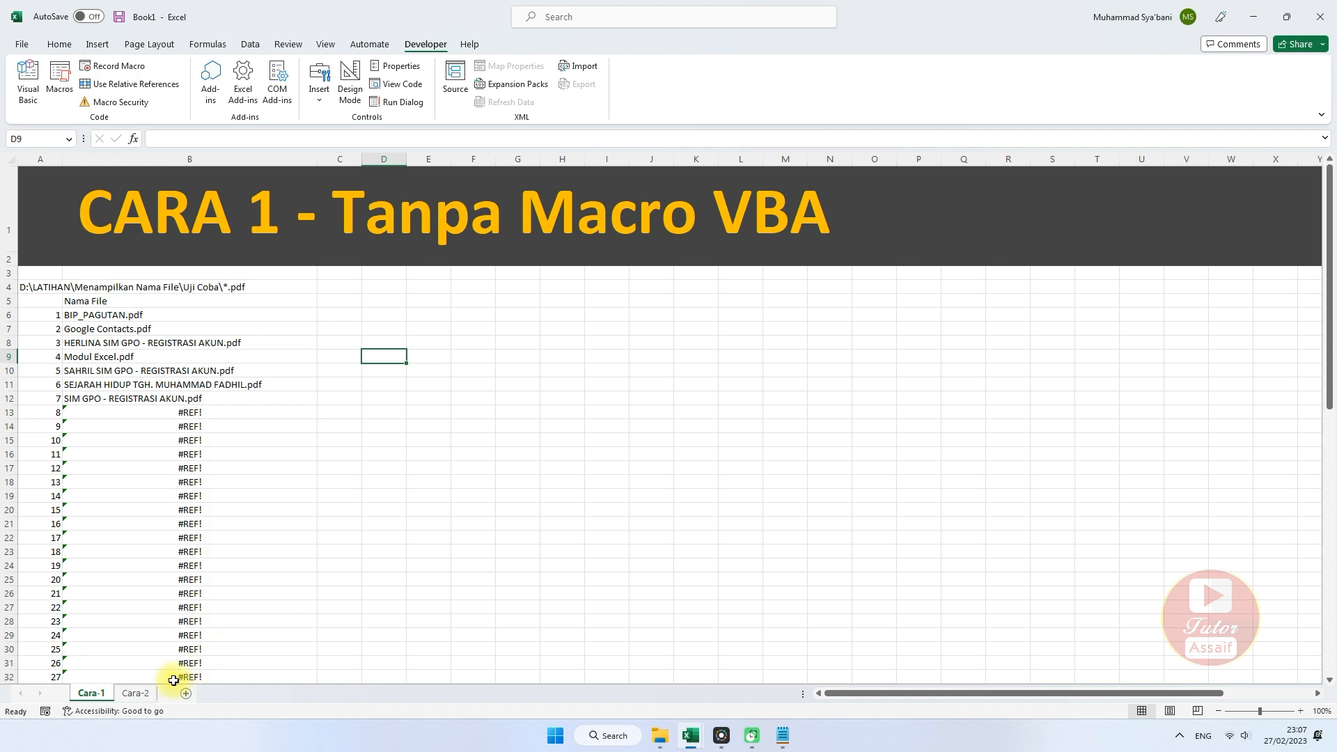
# - Go back to Cara-2, examine the Sheet2 and "A3" references in the macro's Dir line, and close the code editor
pyautogui.click(137, 694)
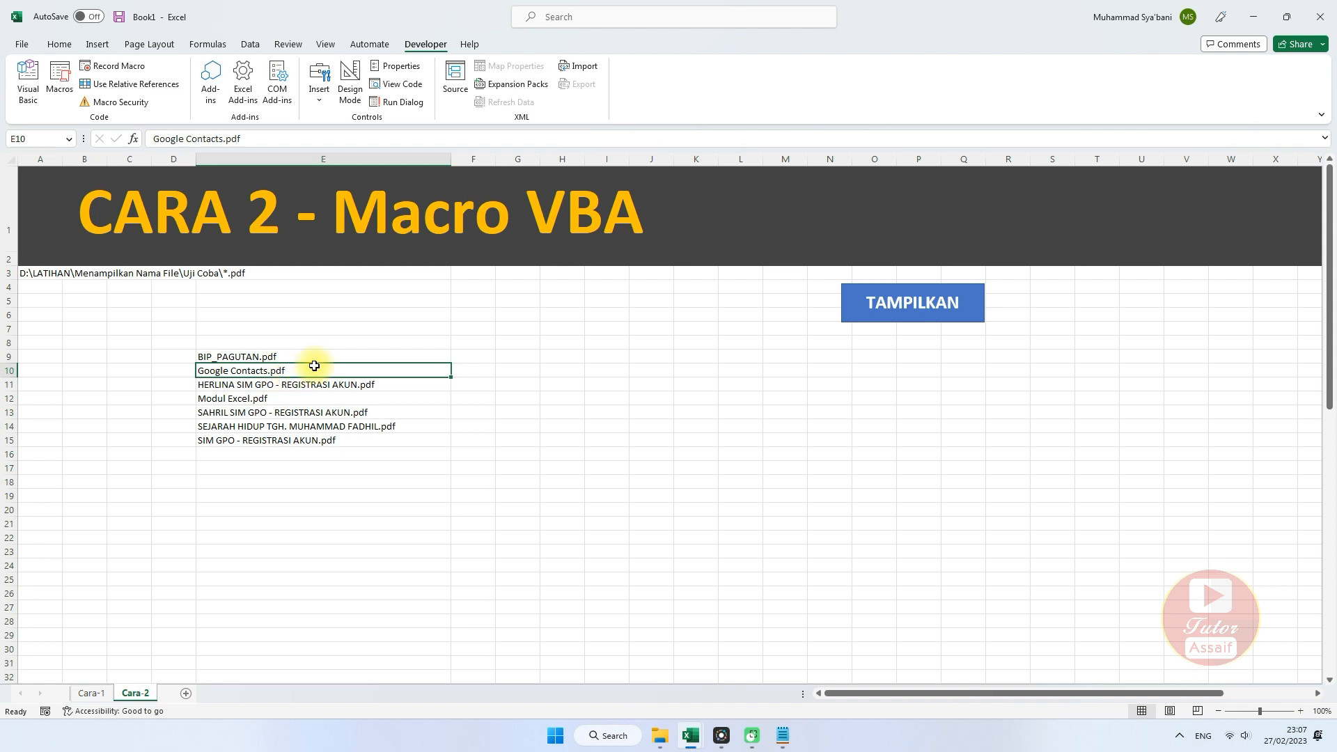
pyautogui.click(41, 80)
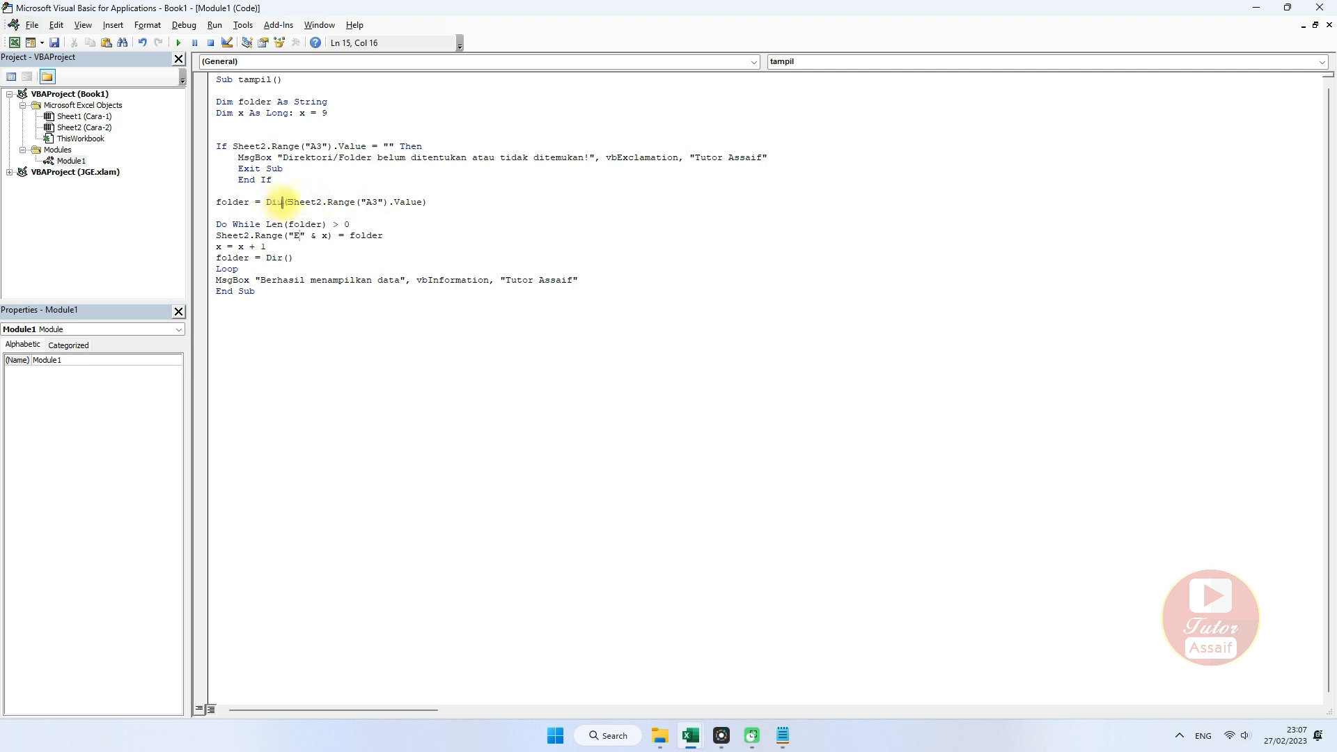
pyautogui.moveTo(321, 201); pyautogui.dragTo(299, 202)
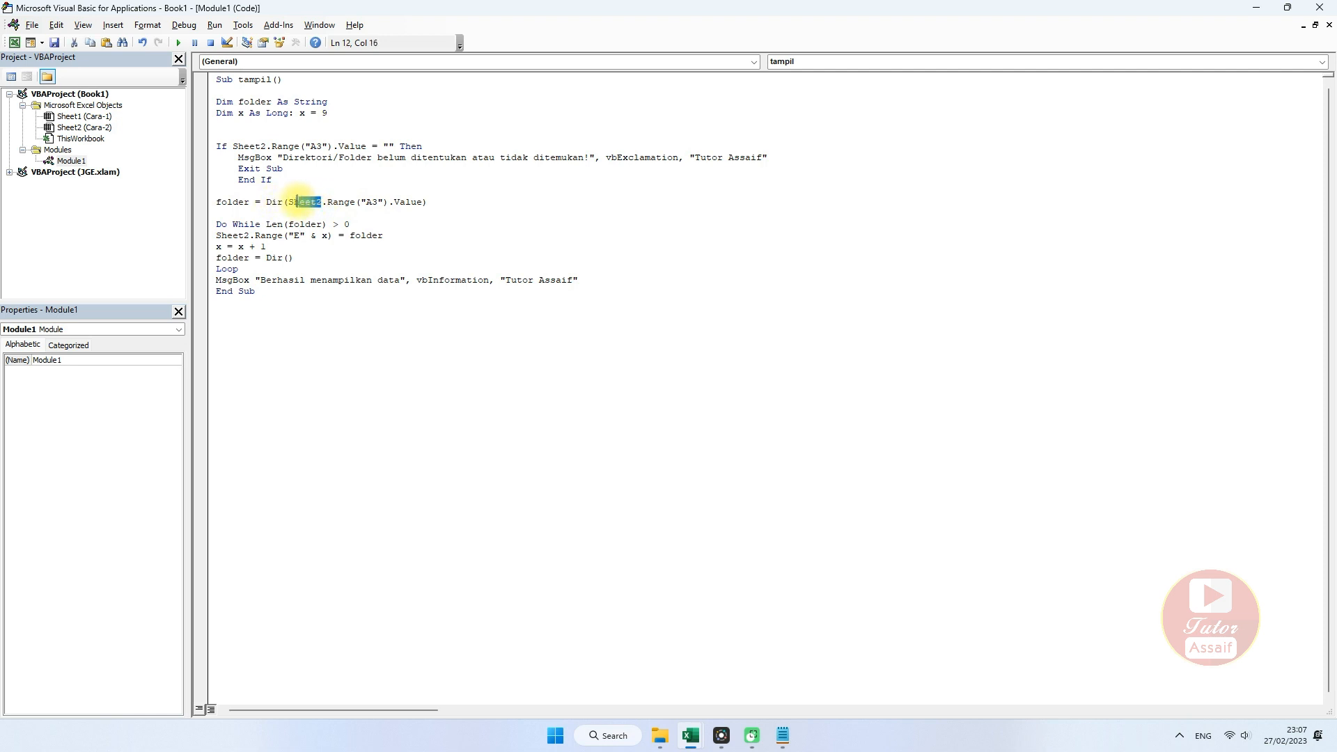
pyautogui.click(373, 201)
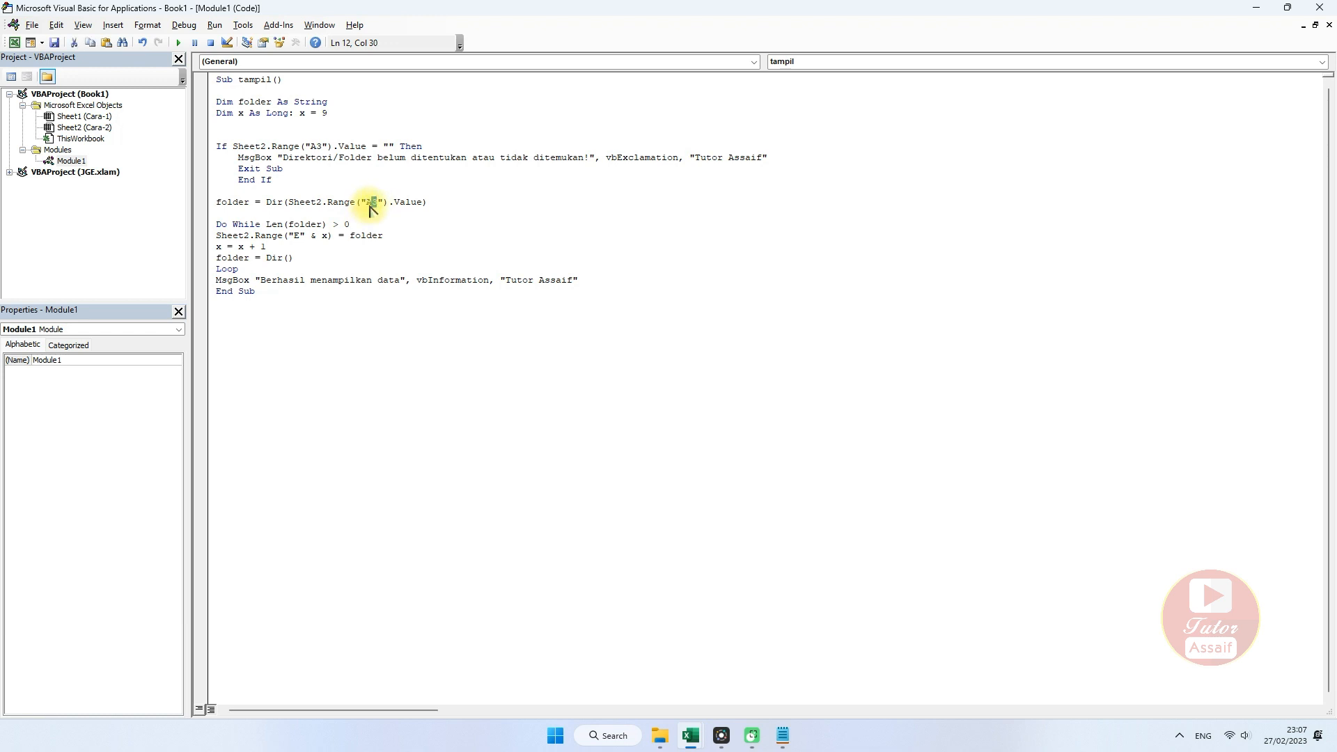
pyautogui.click(372, 204)
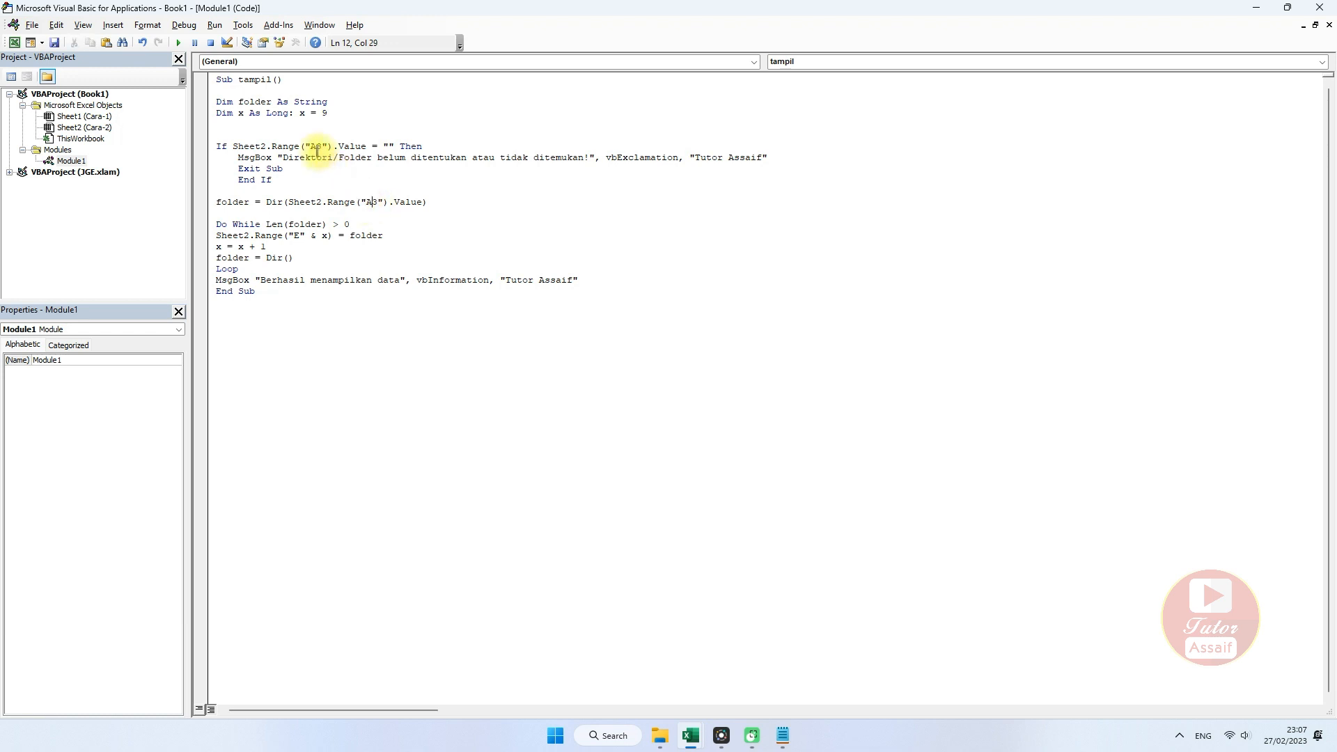
pyautogui.click(370, 202)
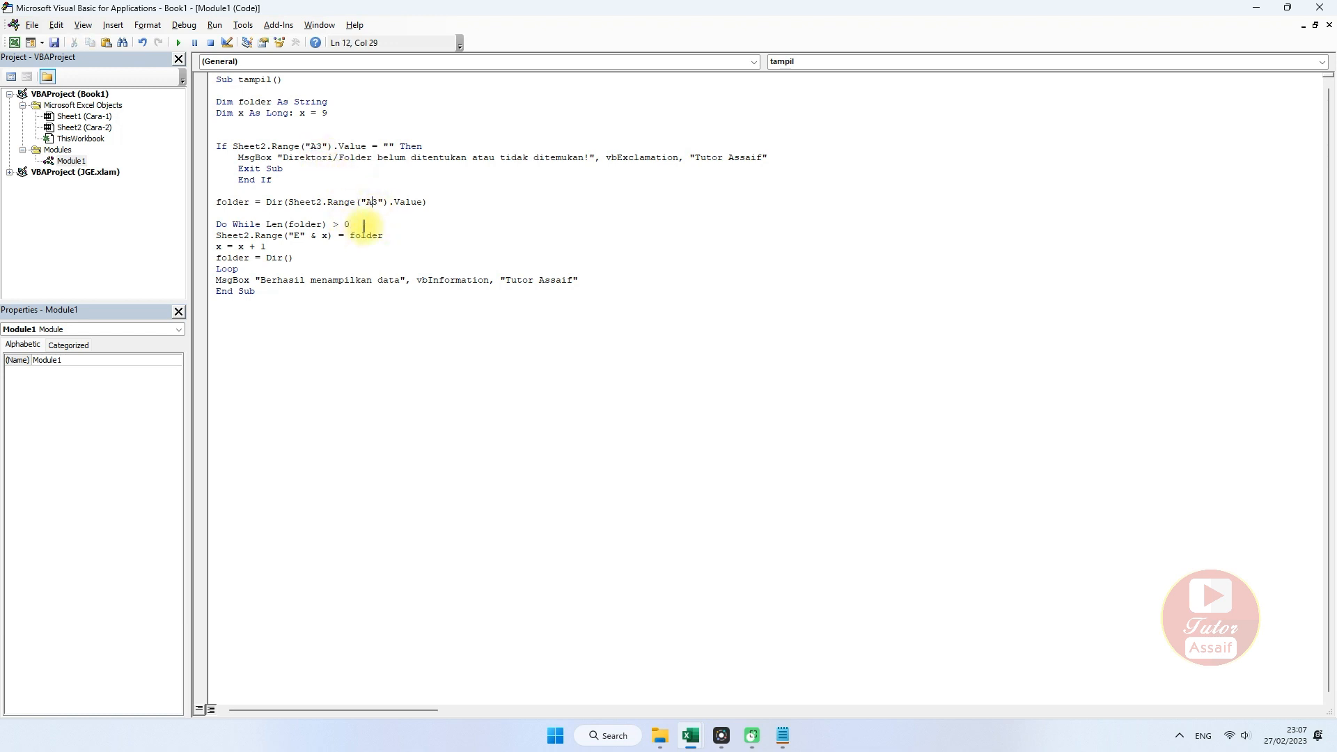
pyautogui.click(1322, 8)
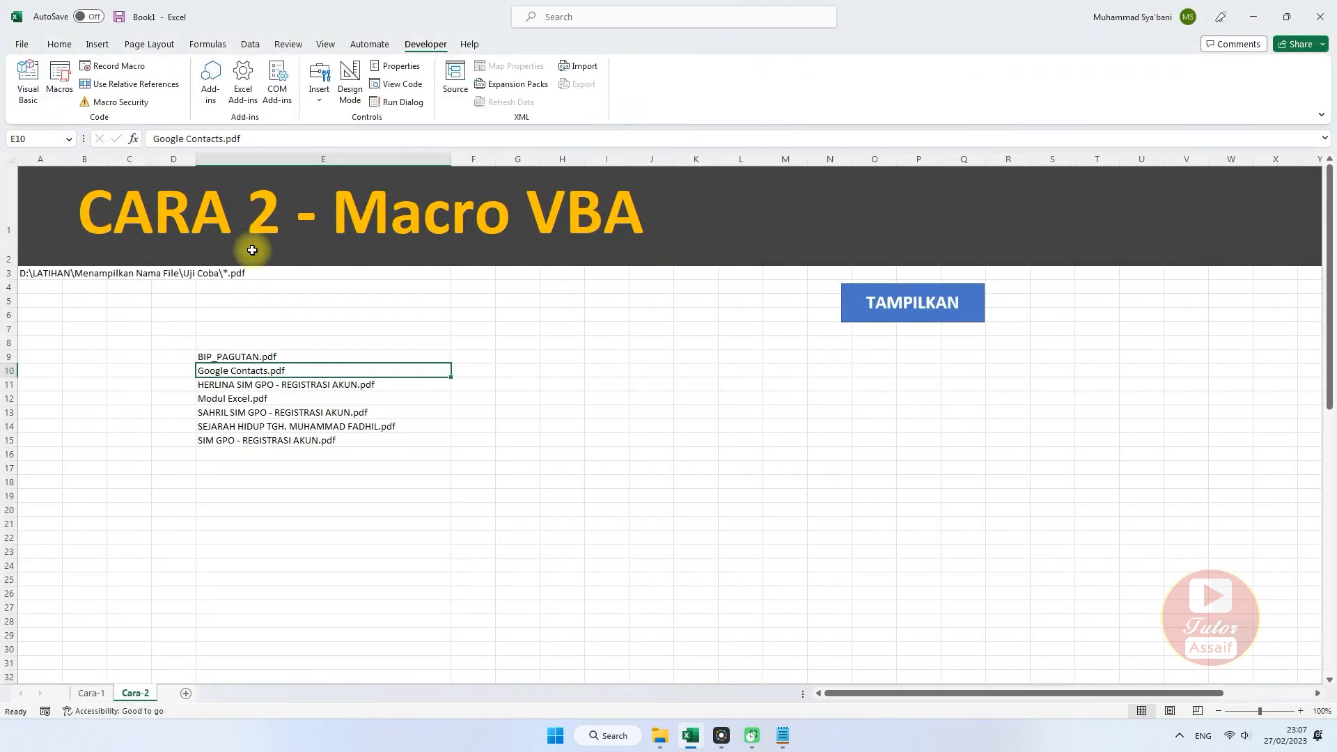
# - Clear the folder path from A3, run the macro from the TAMPILKAN rectangle and dismiss its warning
pyautogui.click(29, 274)
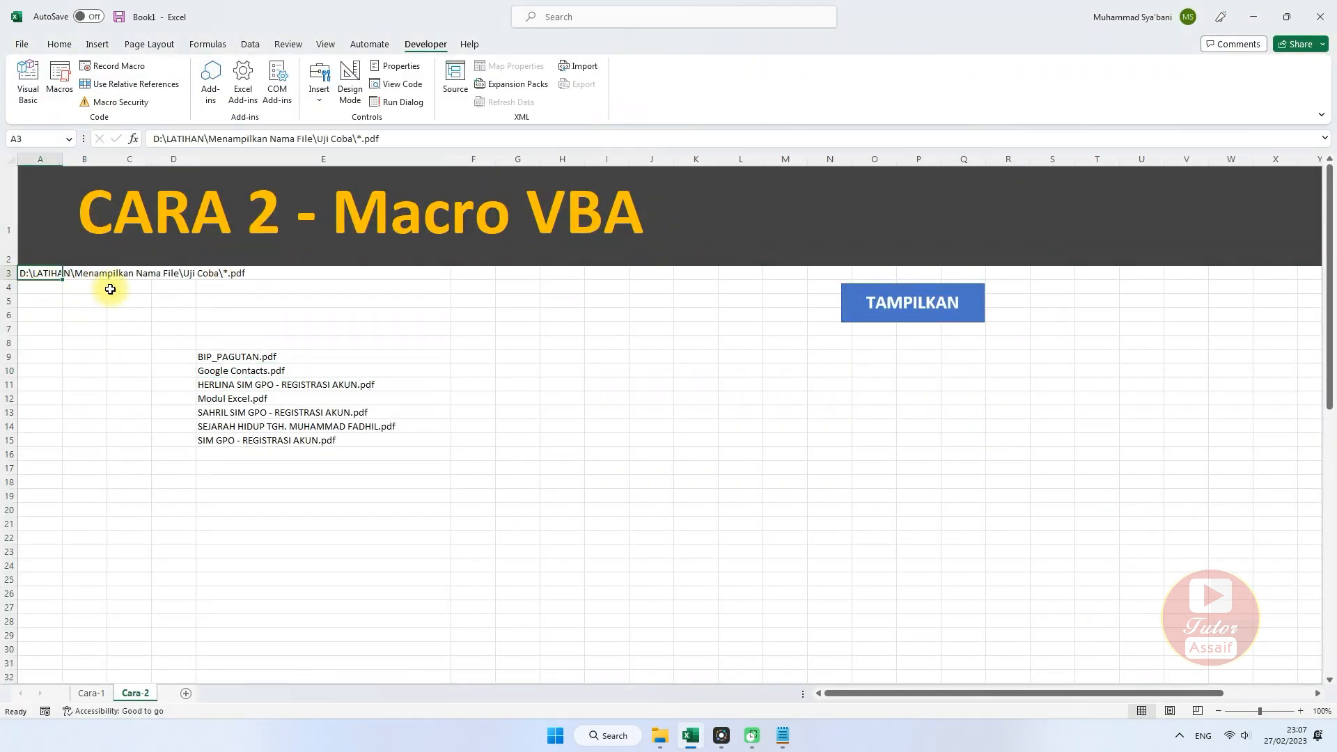
pyautogui.press('Delete')
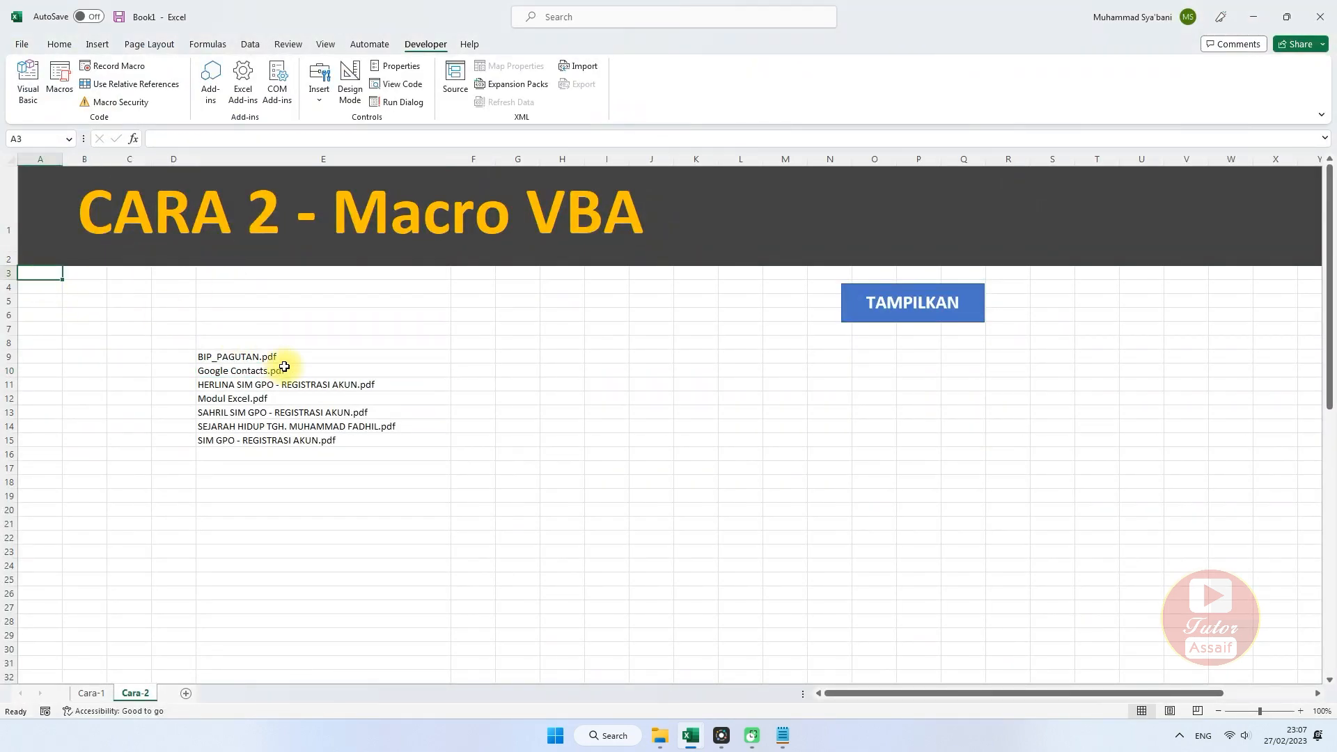
pyautogui.click(900, 306)
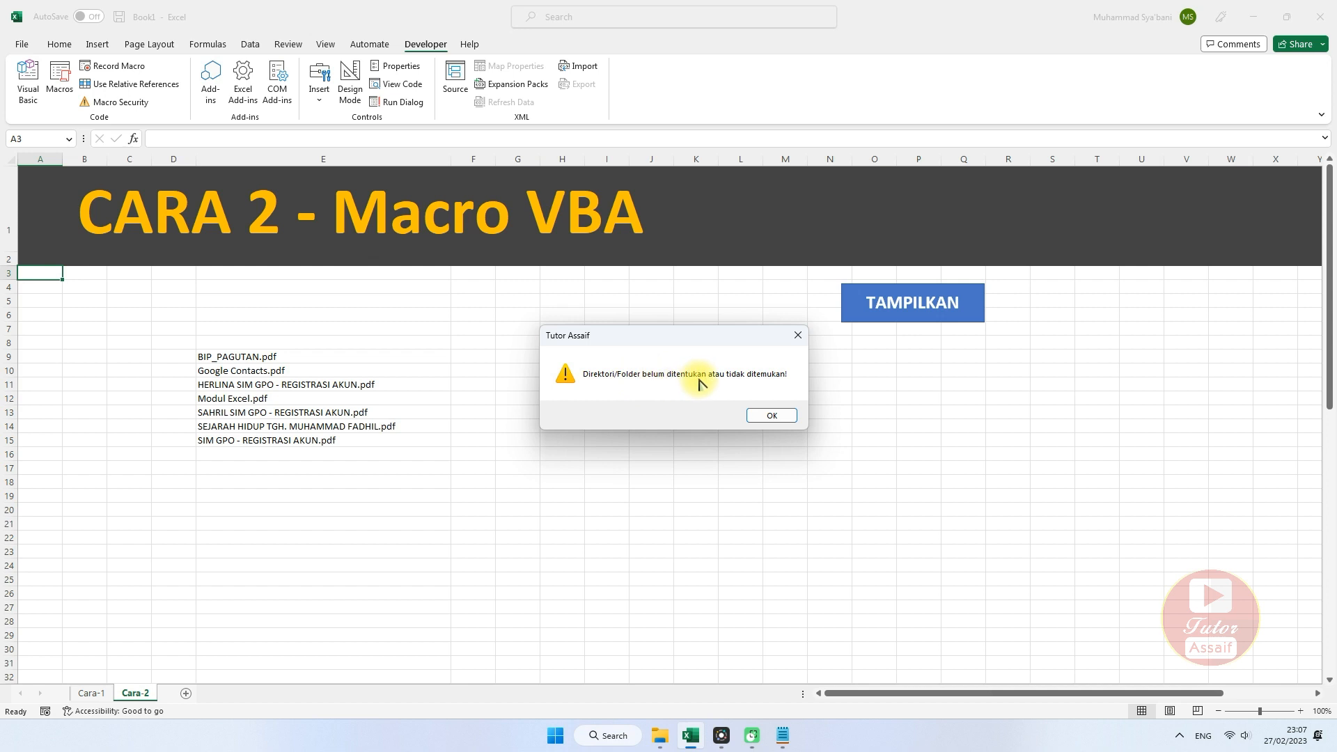
pyautogui.click(772, 415)
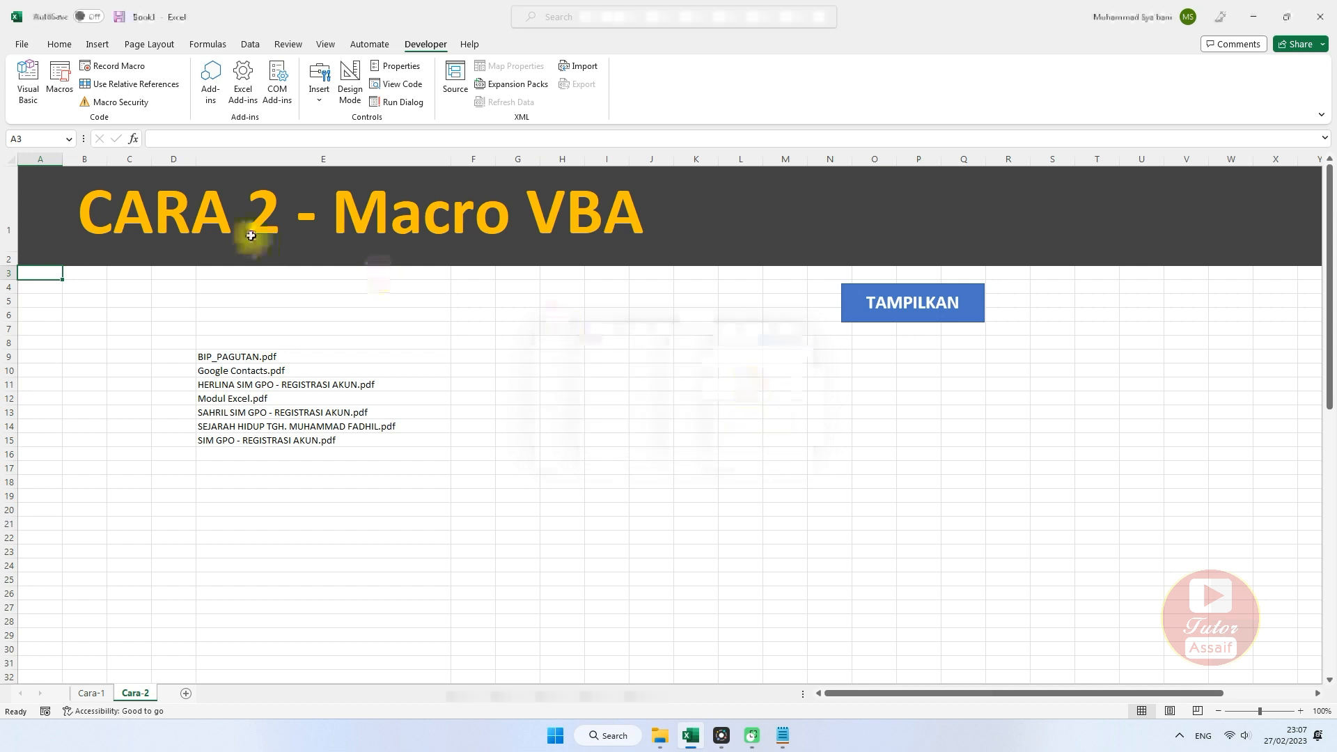
# - Reopen the macro code, examine the MsgBox line for an empty A3, and return to the Cara-2 sheet
pyautogui.click(28, 83)
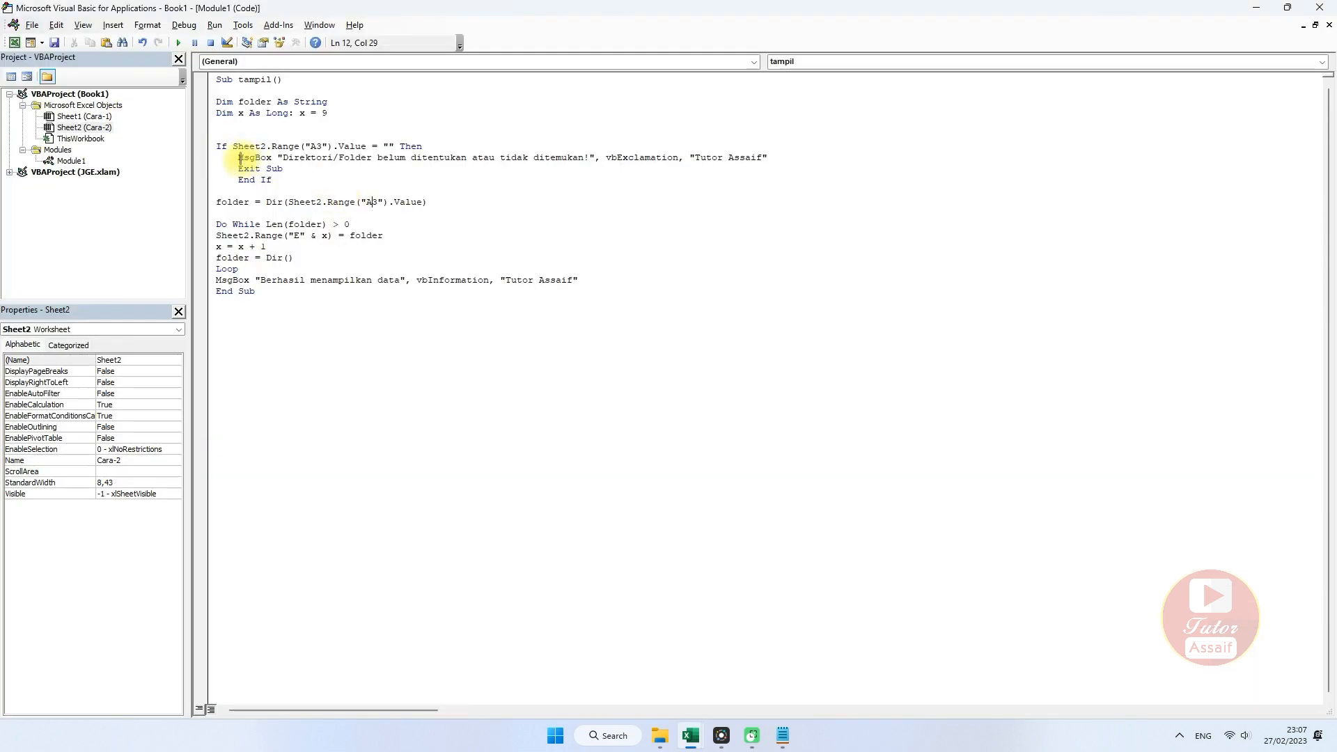
pyautogui.moveTo(240, 157); pyautogui.dragTo(766, 158)
pyautogui.click(697, 223)
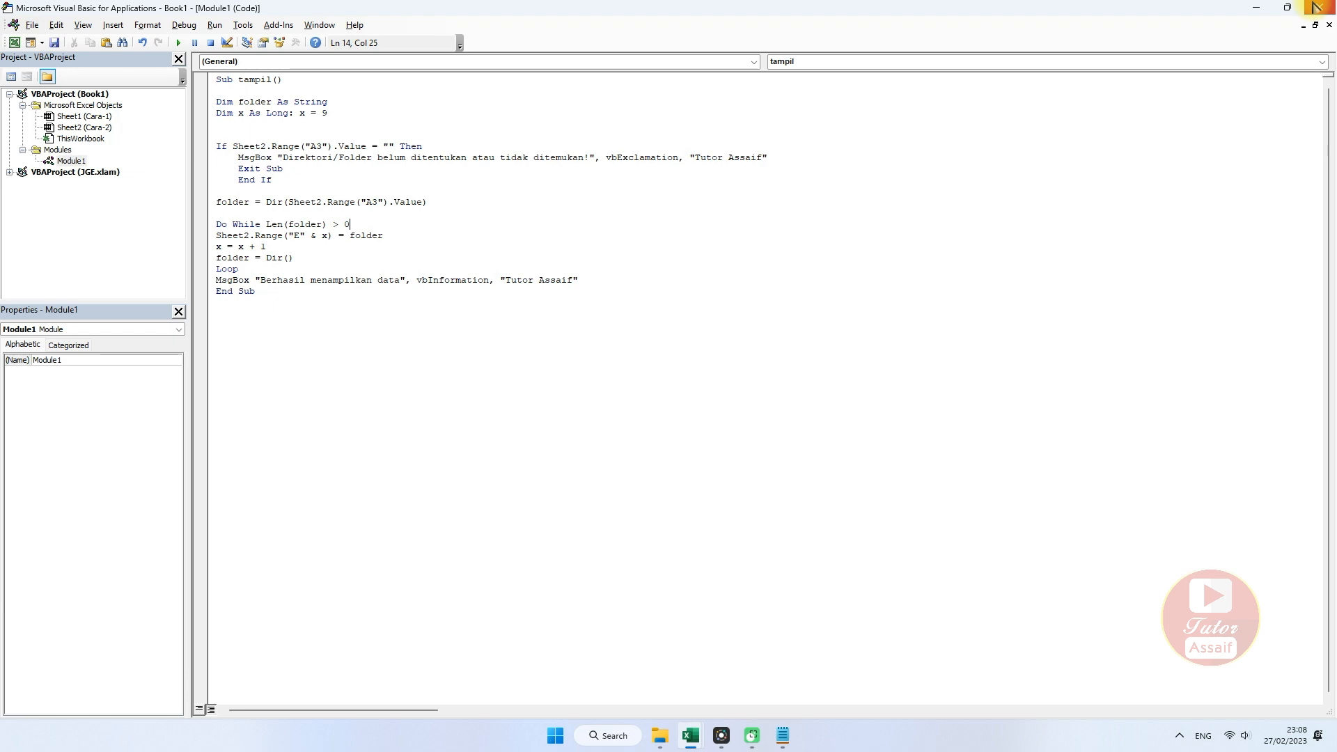
pyautogui.click(1316, 7)
pyautogui.click(171, 371)
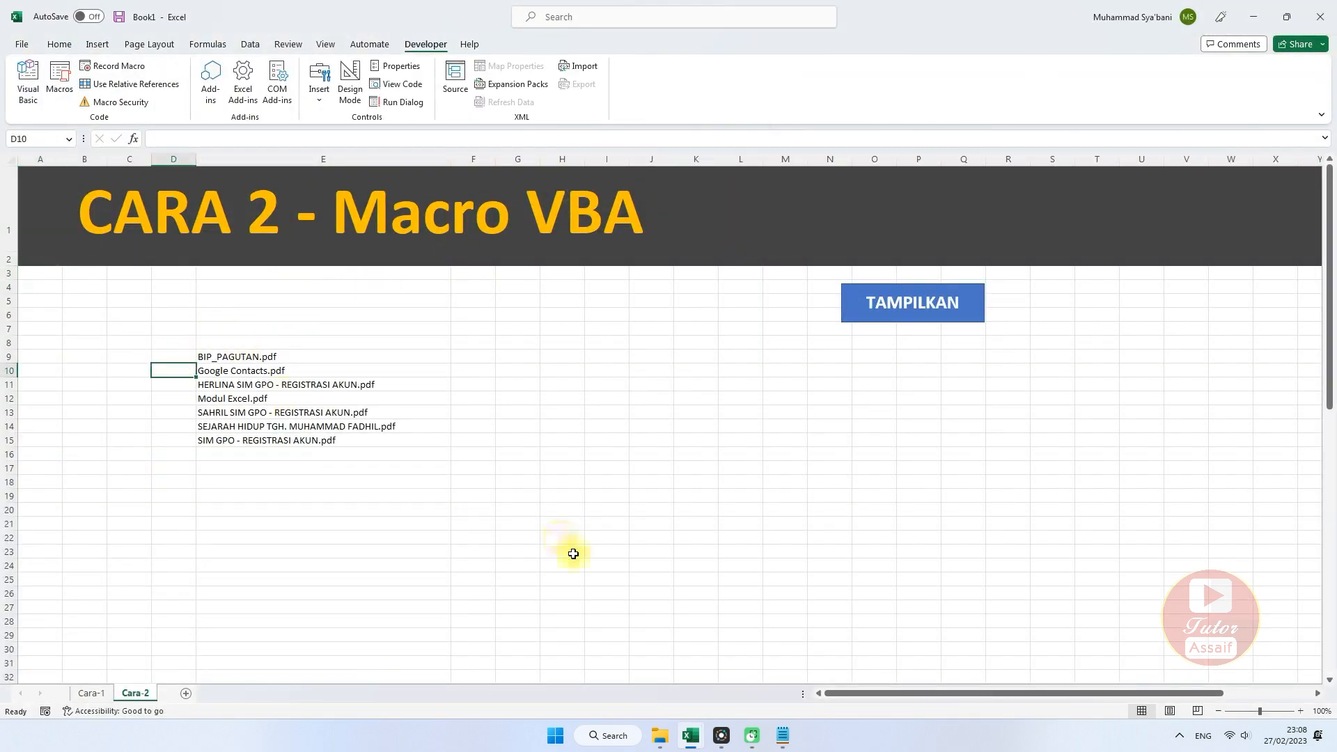
# - Switch to Coding.txt in Notepad, select the whole tampil macro code for review, and close the file
pyautogui.click(782, 739)
pyautogui.moveTo(200, 370); pyautogui.dragTo(4, 122)
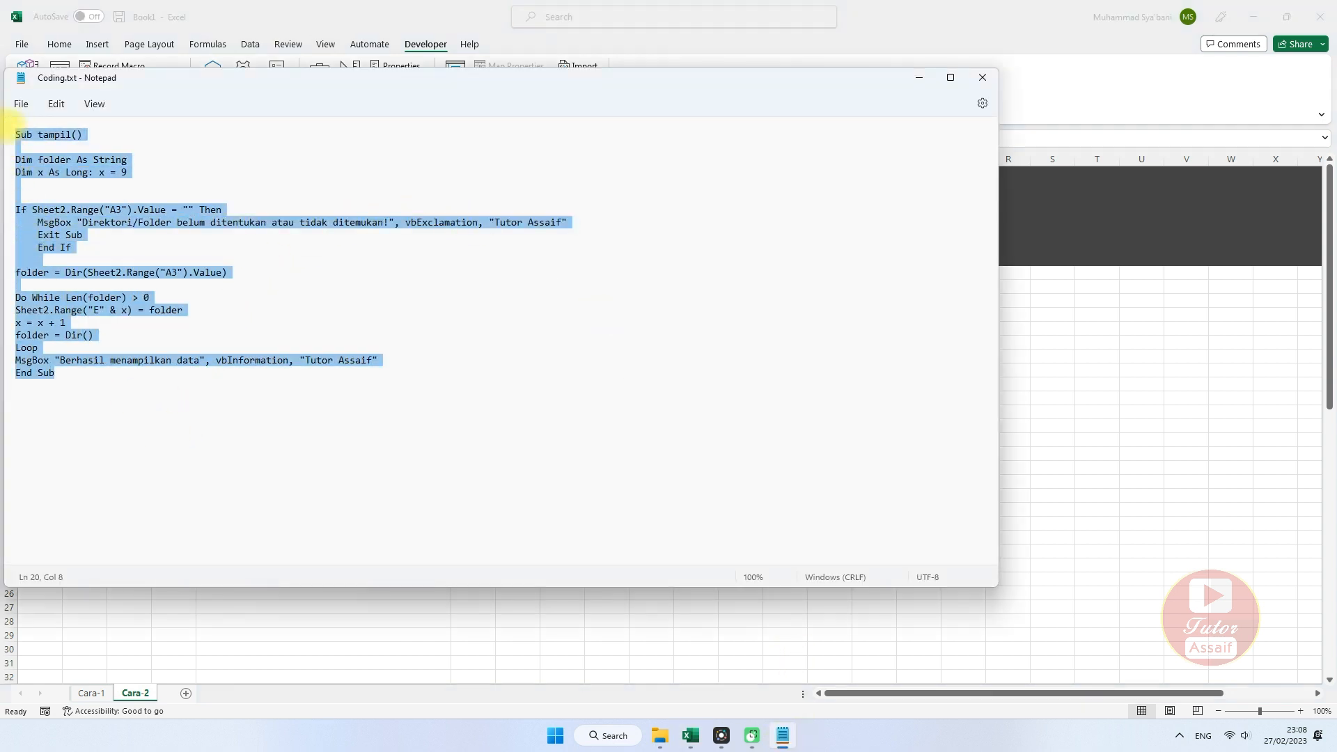
pyautogui.click(981, 78)
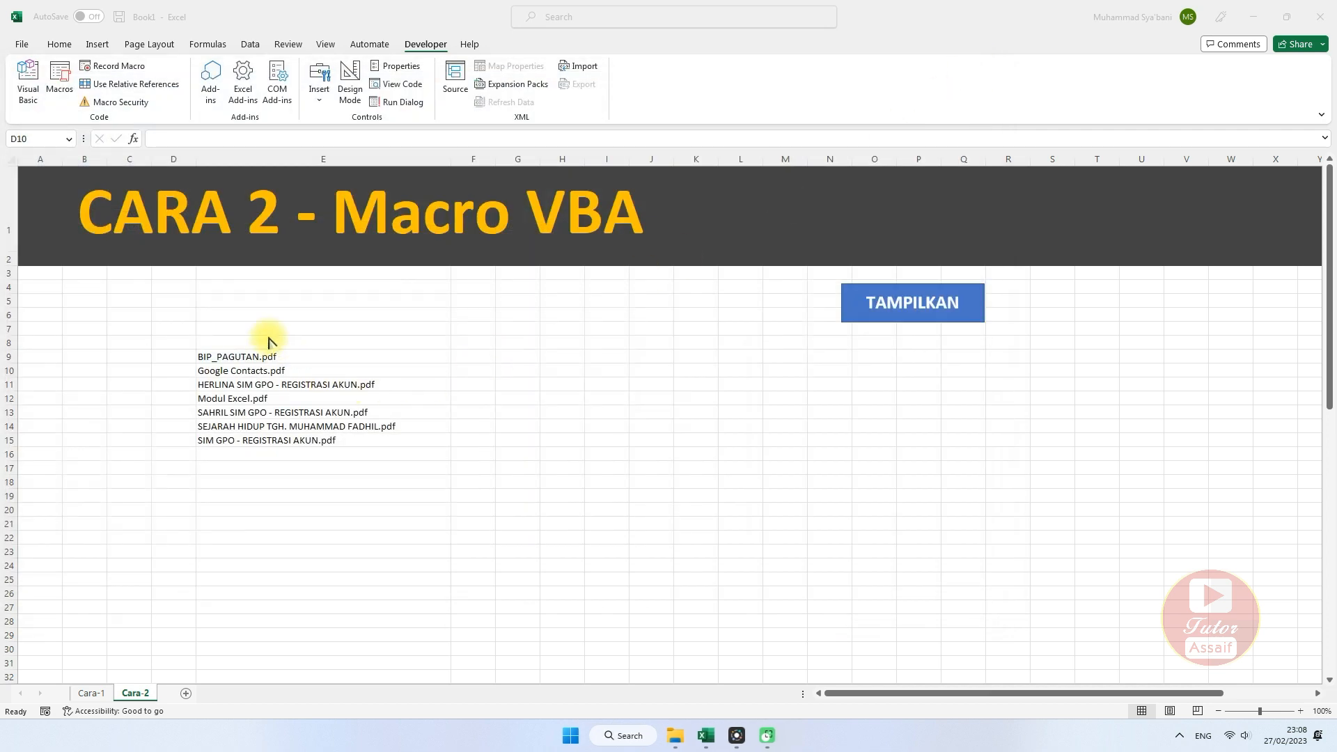